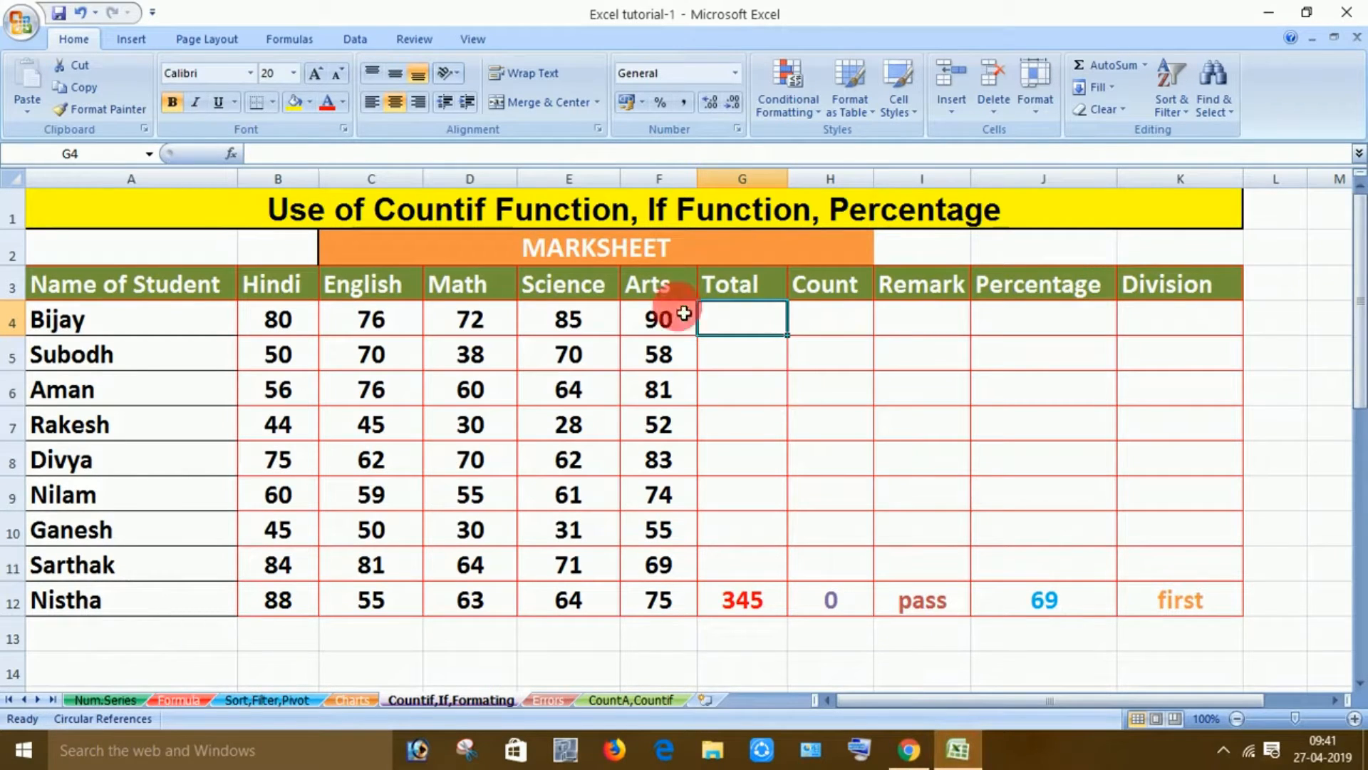
- Examine the marksheet's title, the first student's name, and the column headings from Hindi through Division
click(598, 253)
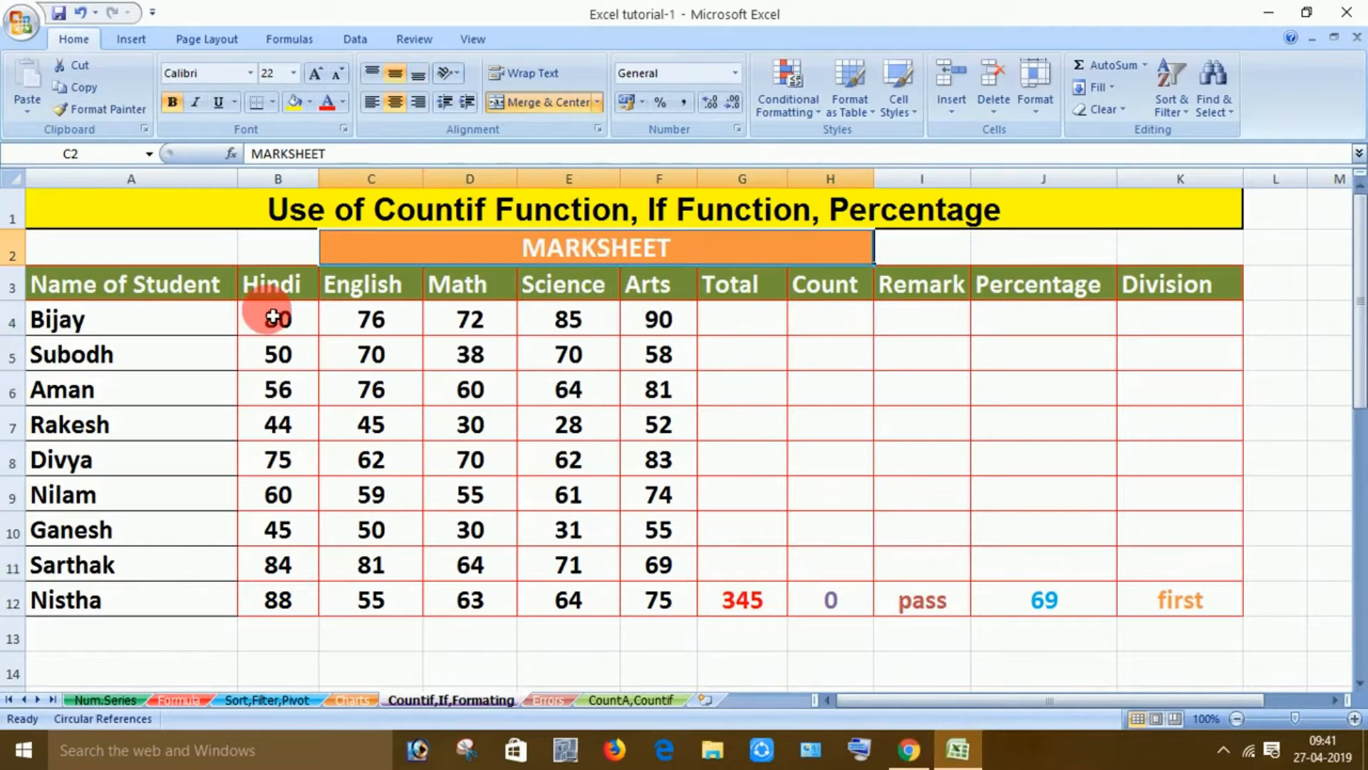
click(167, 322)
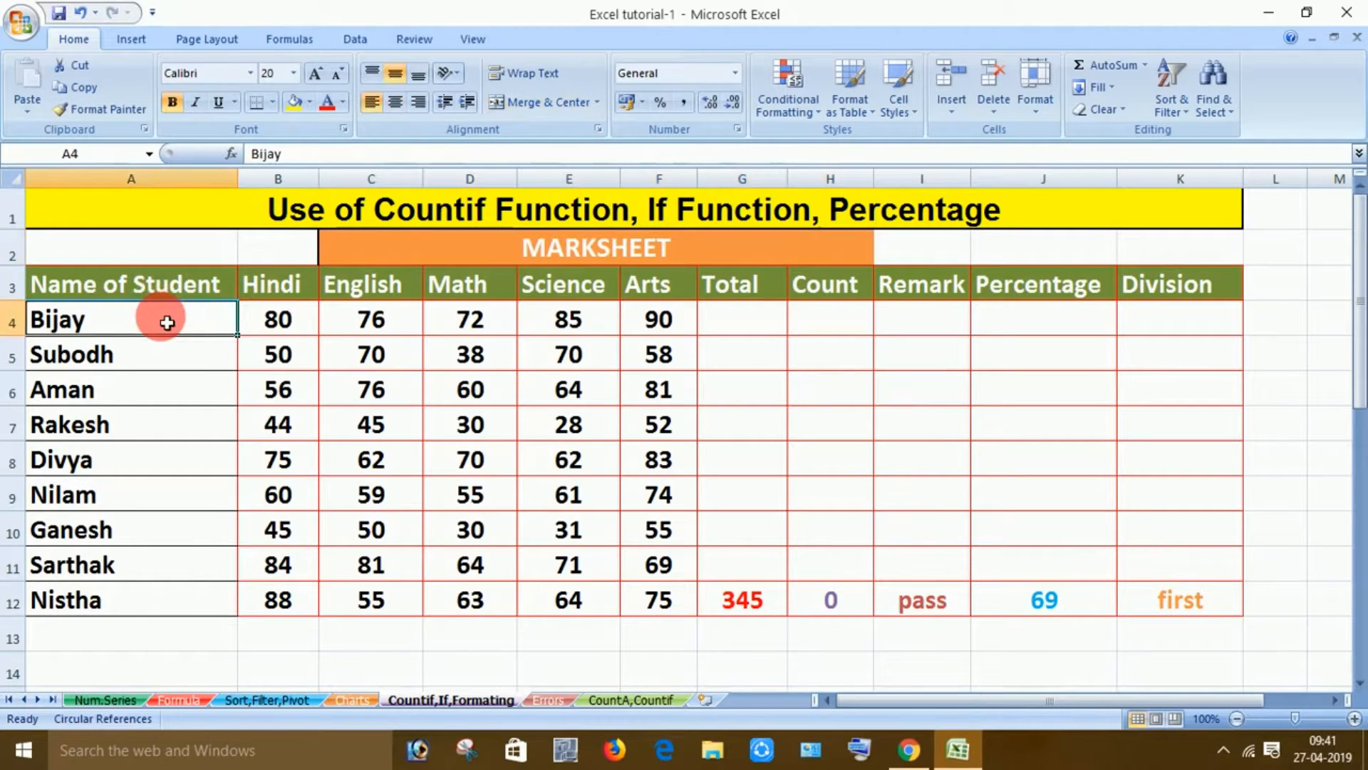
click(271, 288)
click(351, 301)
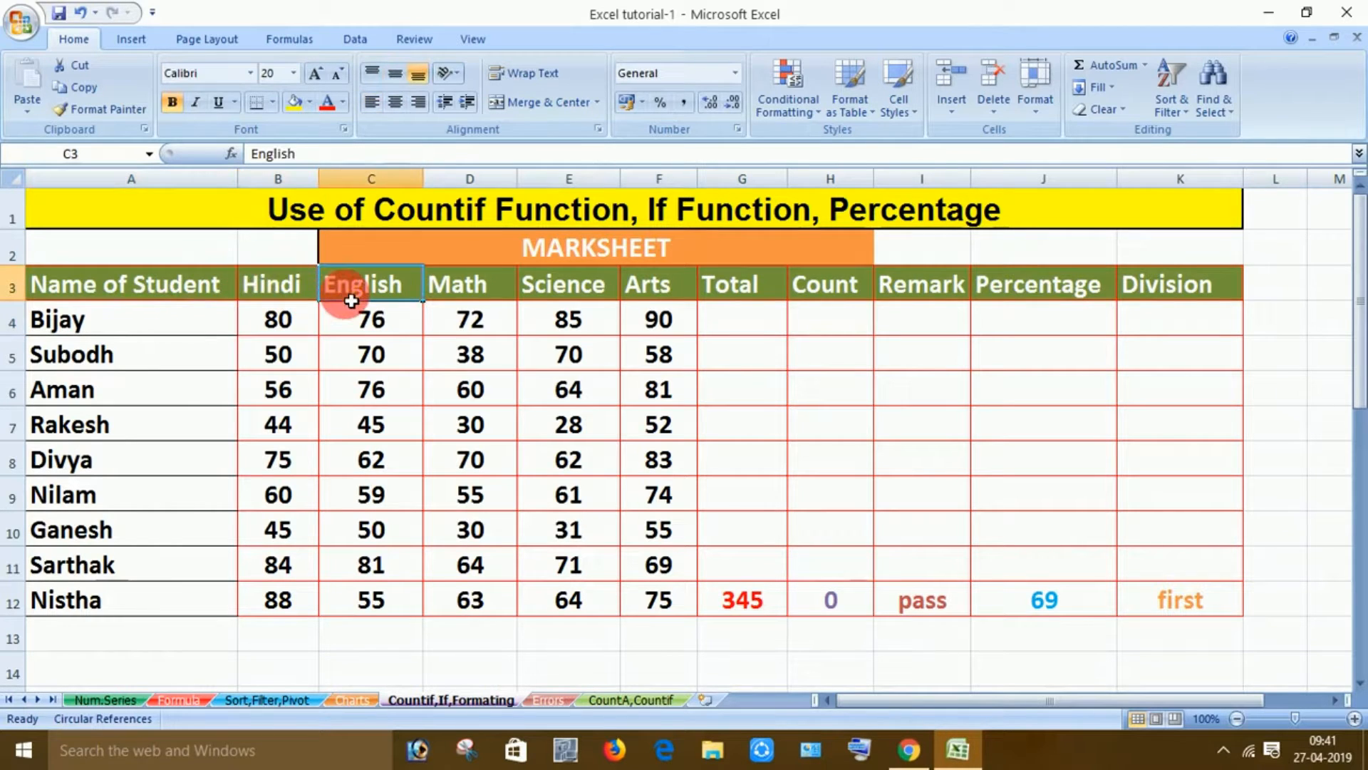
key(Right)
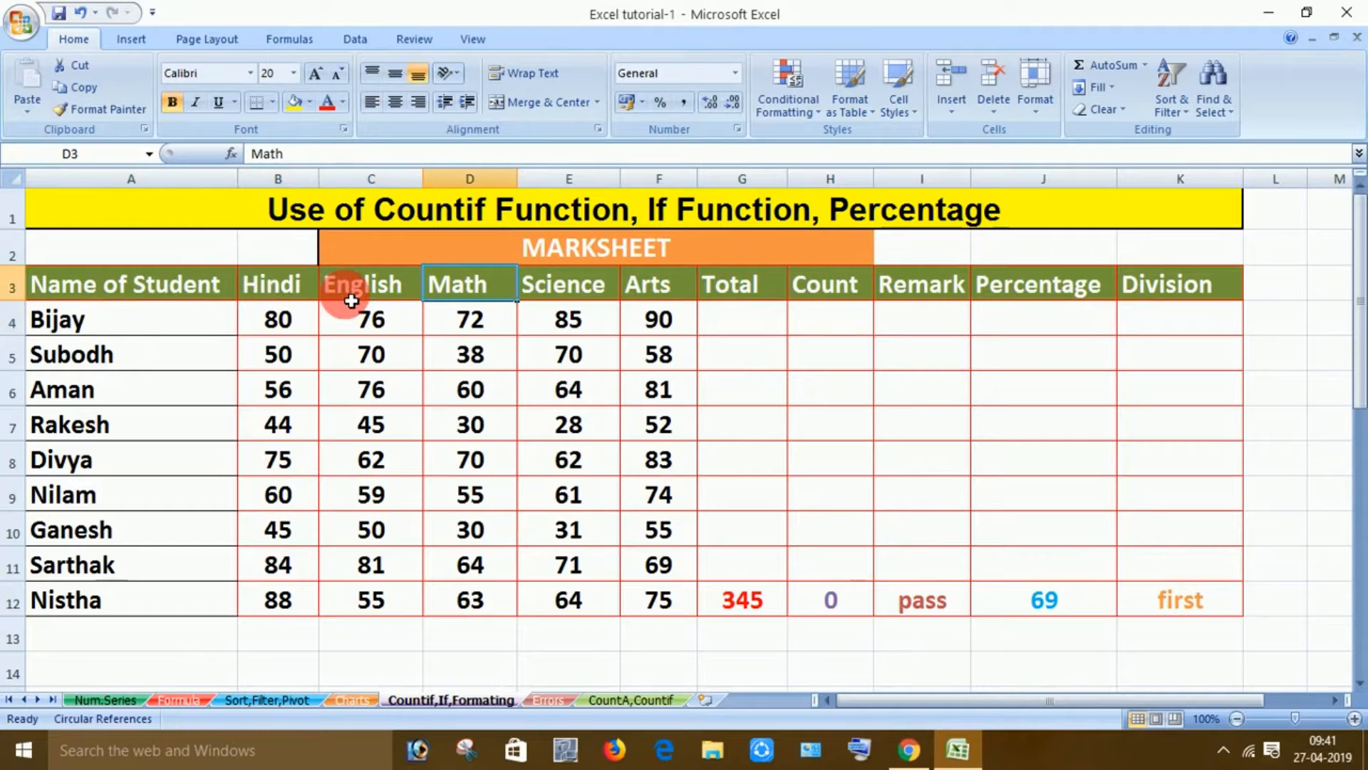
key(Right)
key(Right)
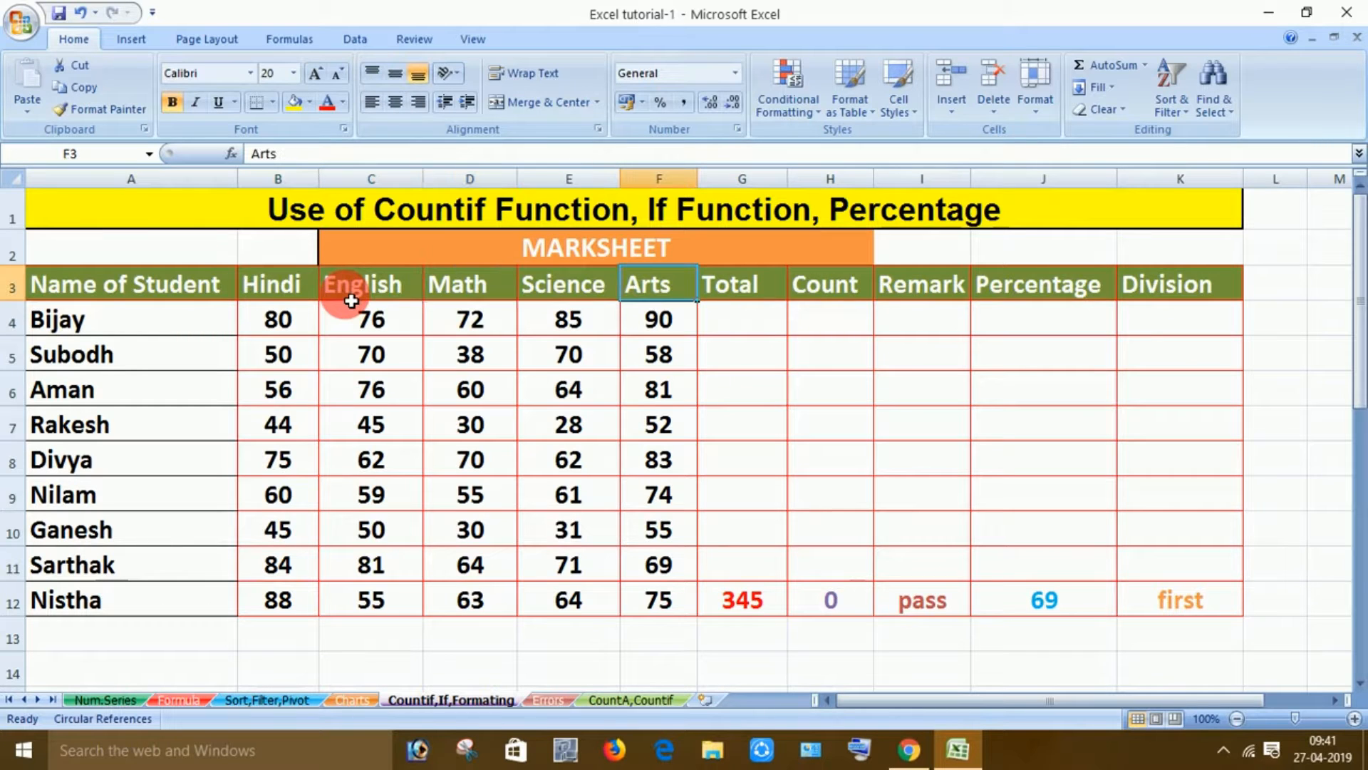
key(Right)
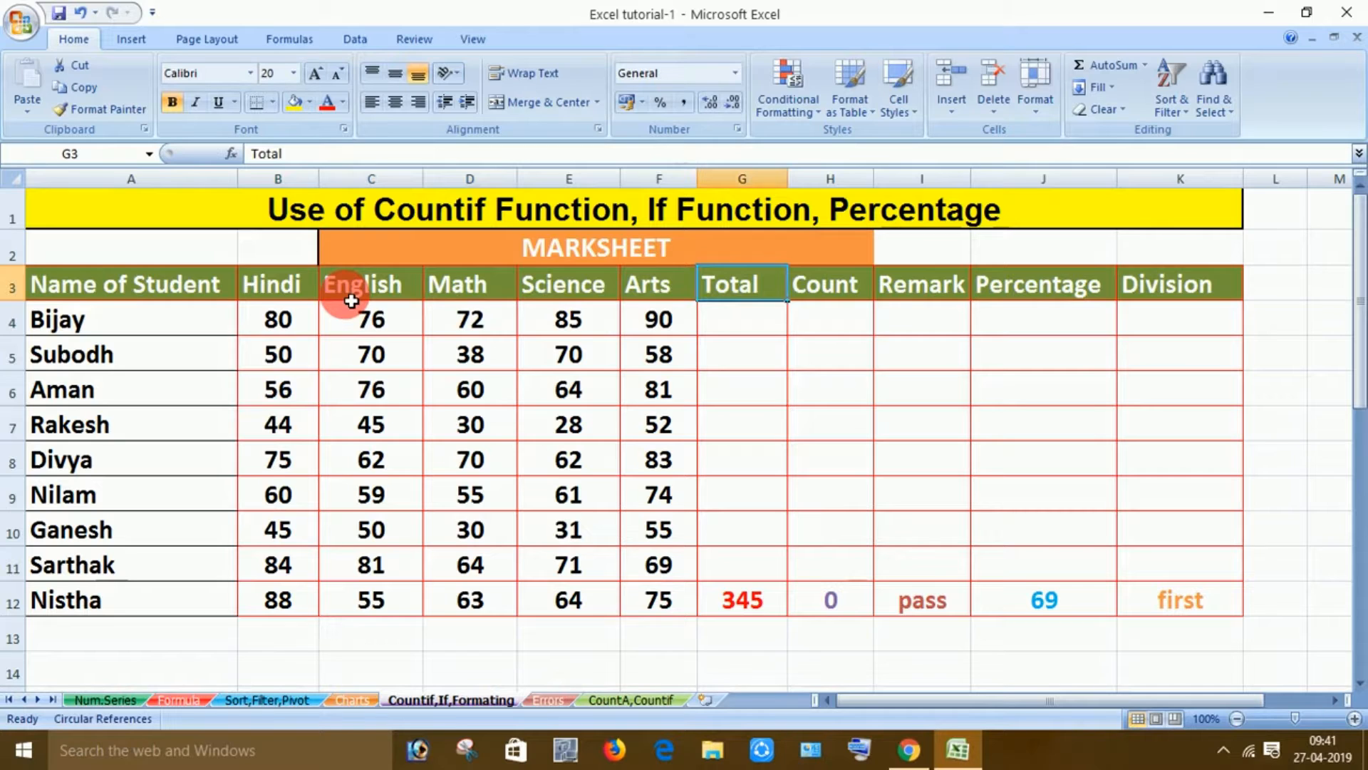
key(Right)
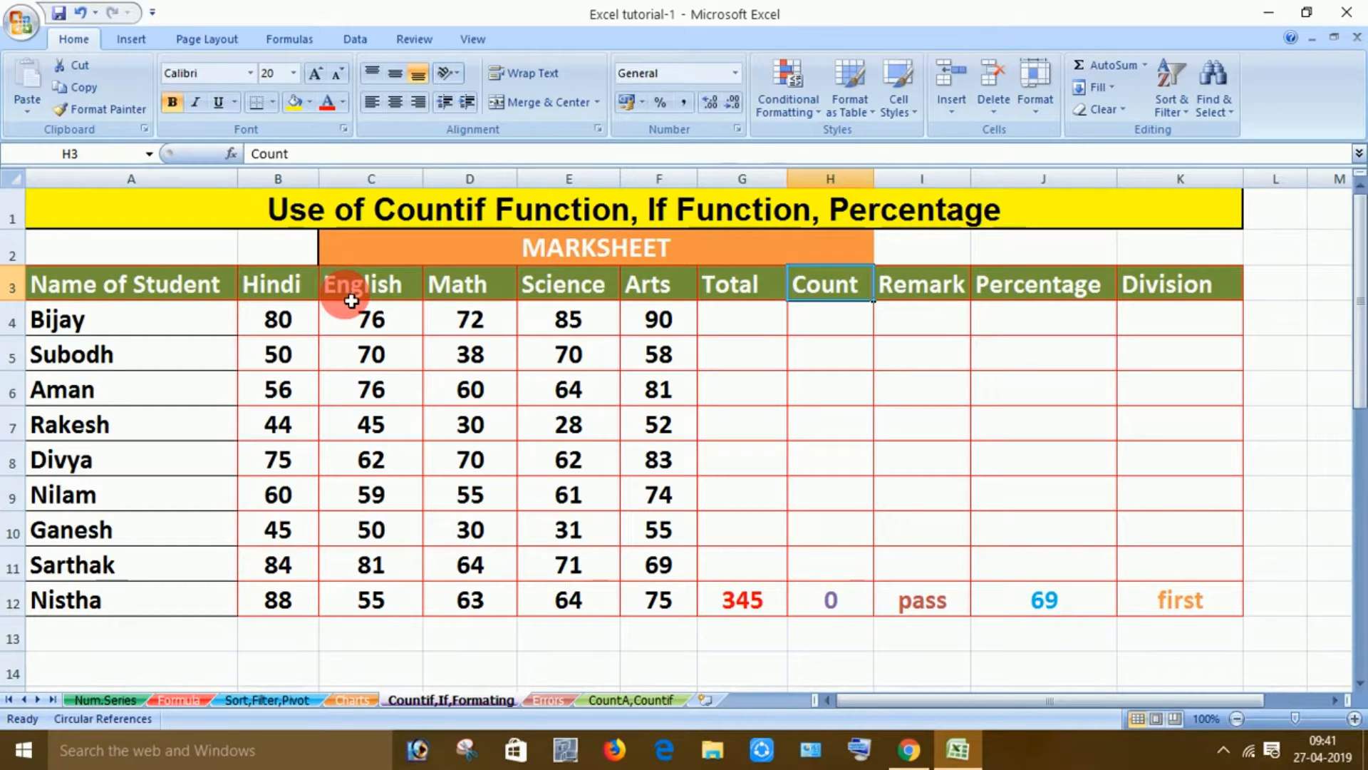
key(Right)
key(Right)
key(Right)
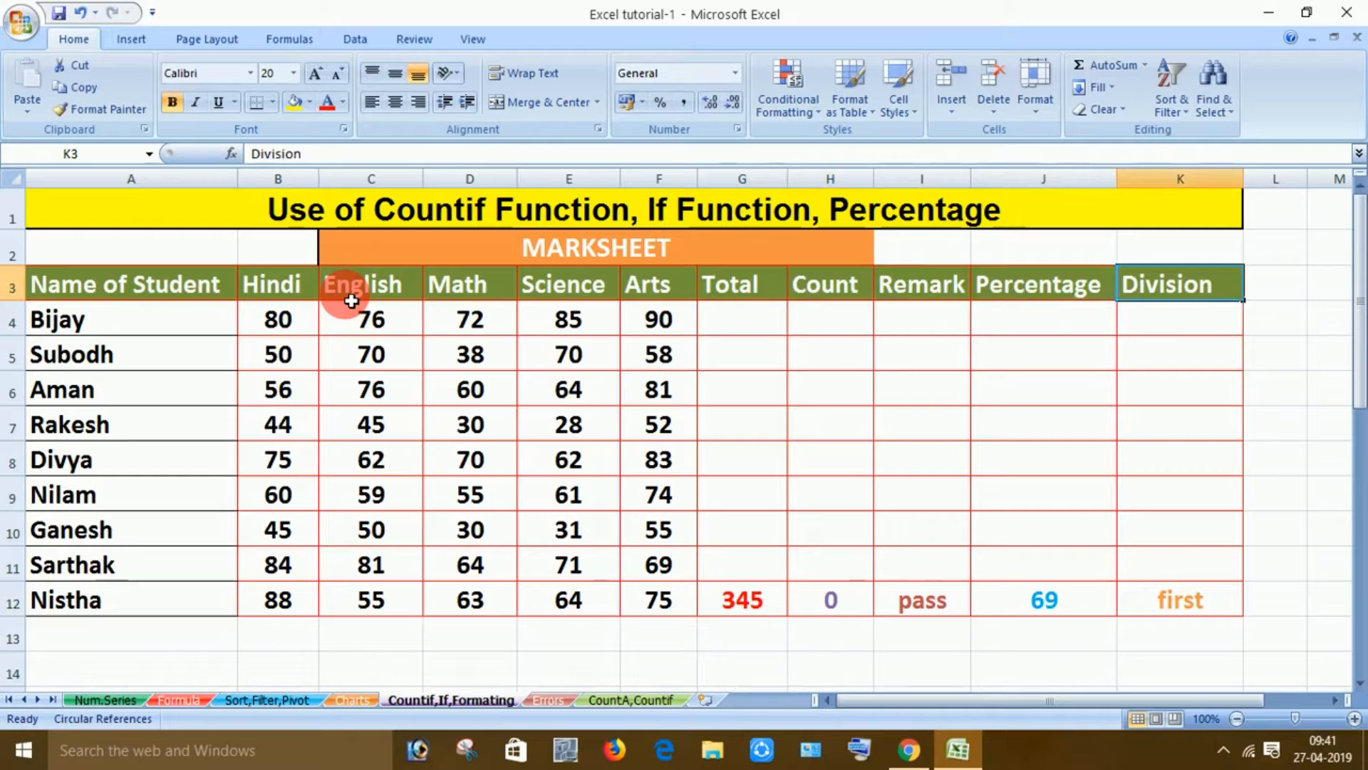
key(Left)
key(Left)
key(Left)
key(Left)
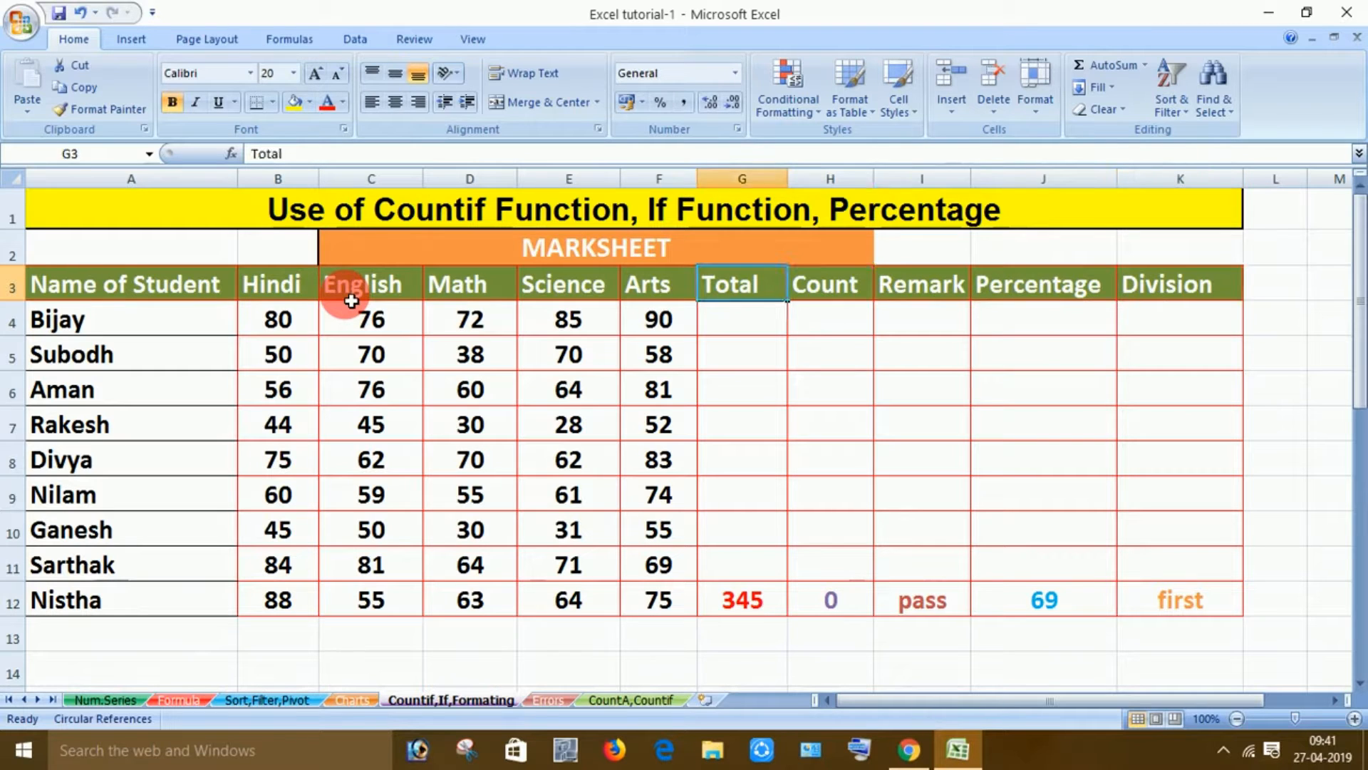
- Total the first student's five subject marks in G4 with the formula =SUM(B4:F4)
key(Down)
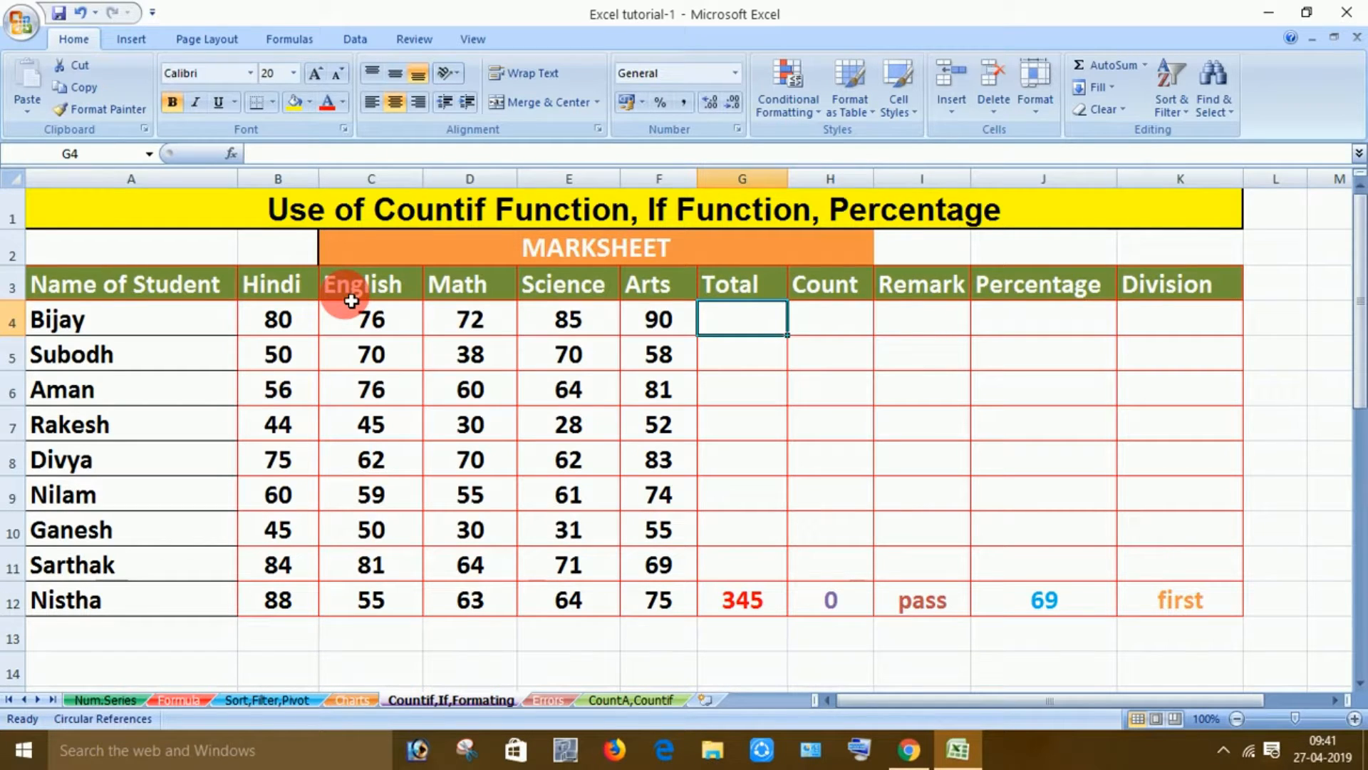
text(=s)
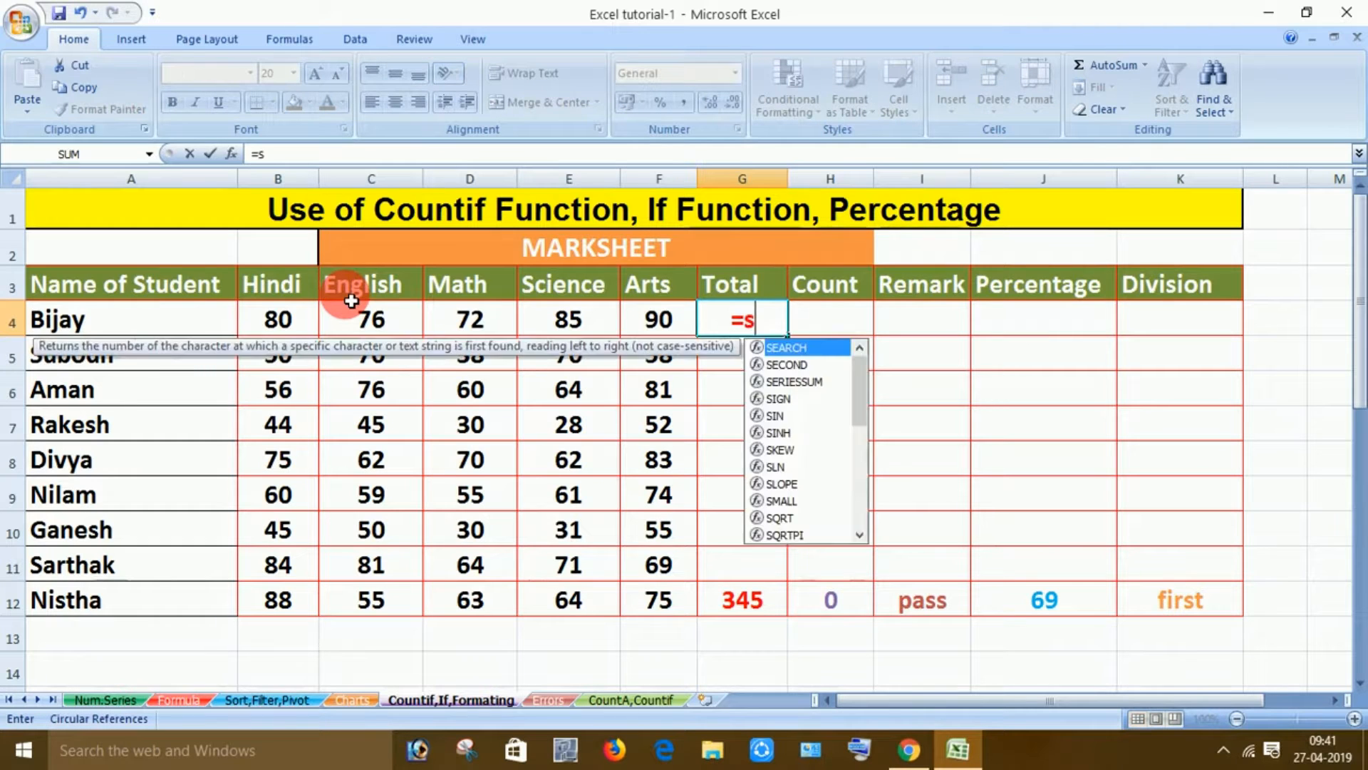
text(um)
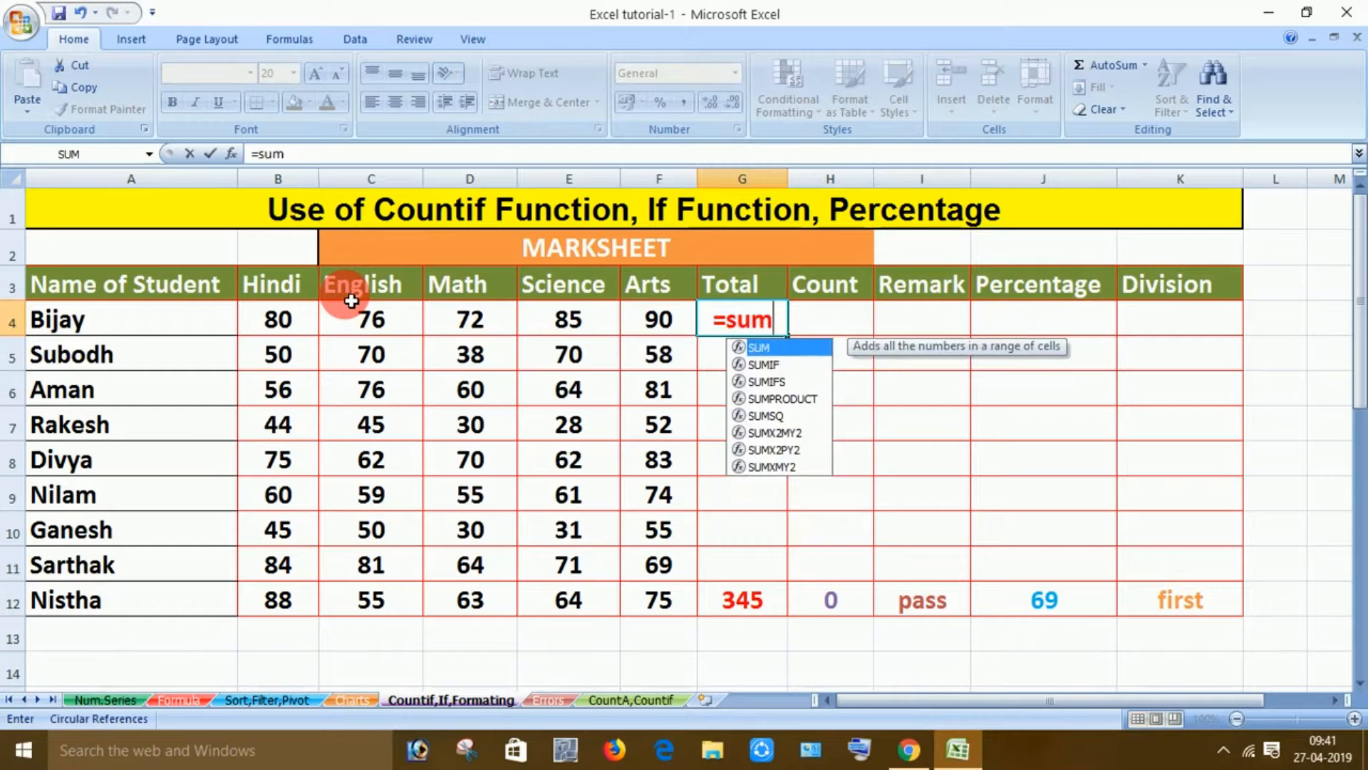
text(()
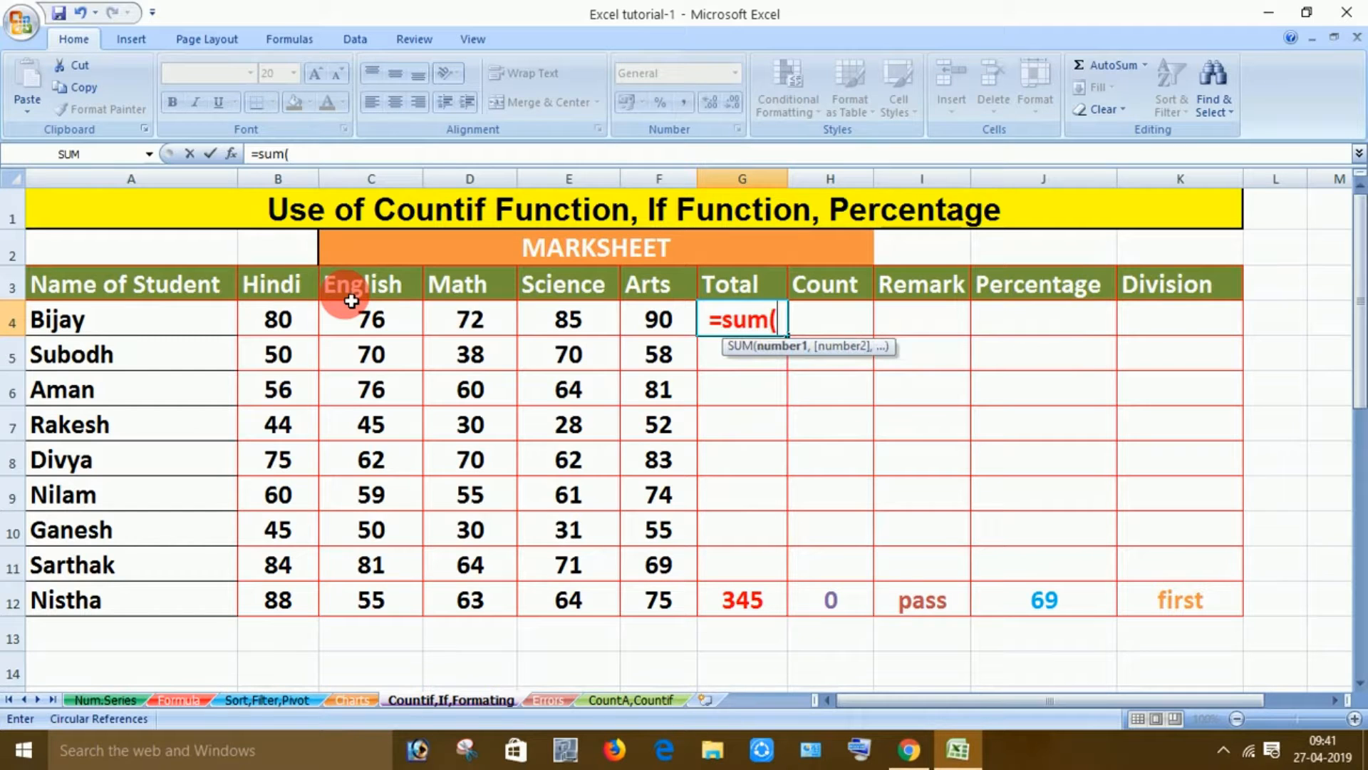
key(Left)
key(Left)
key(Left)
key(Left)
key(Left)
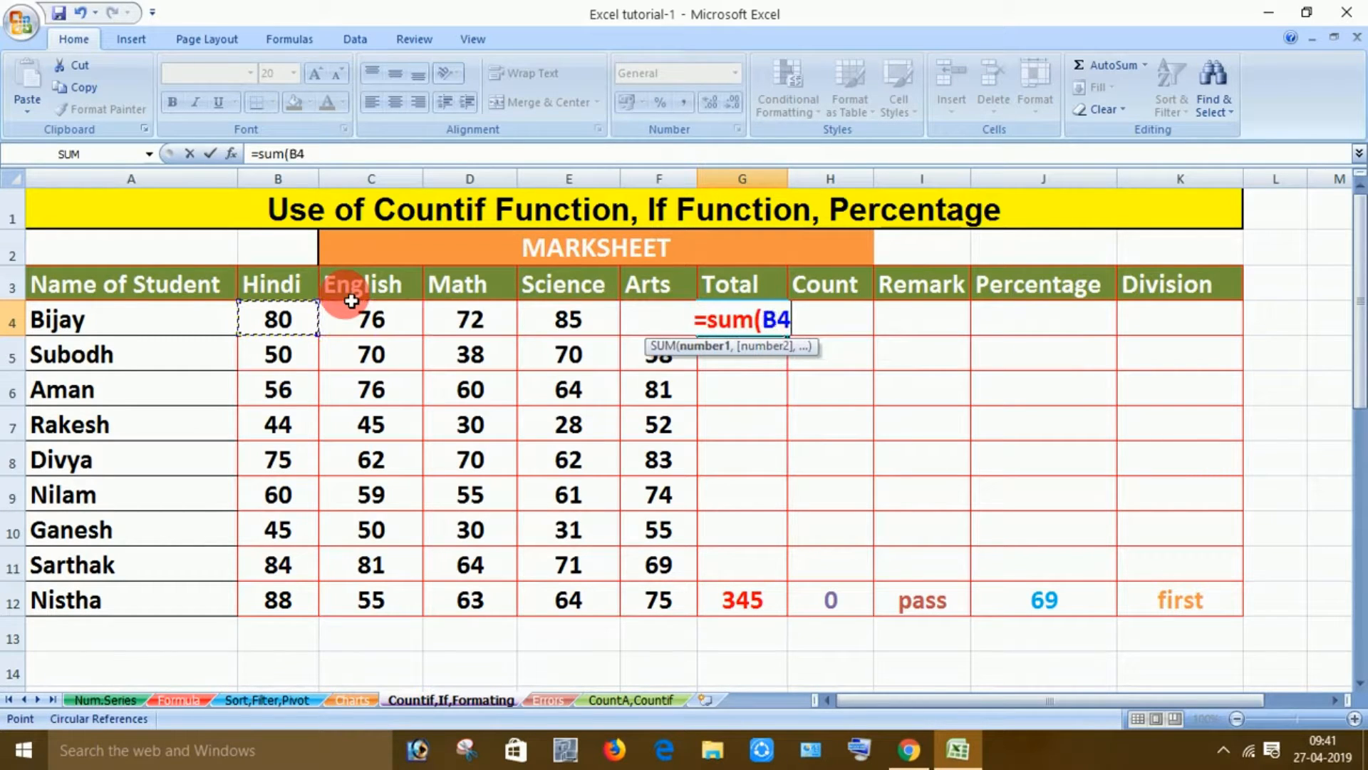
key(shift+Right)
key(shift+Right)
key(shift+Right)
key(shift+Right)
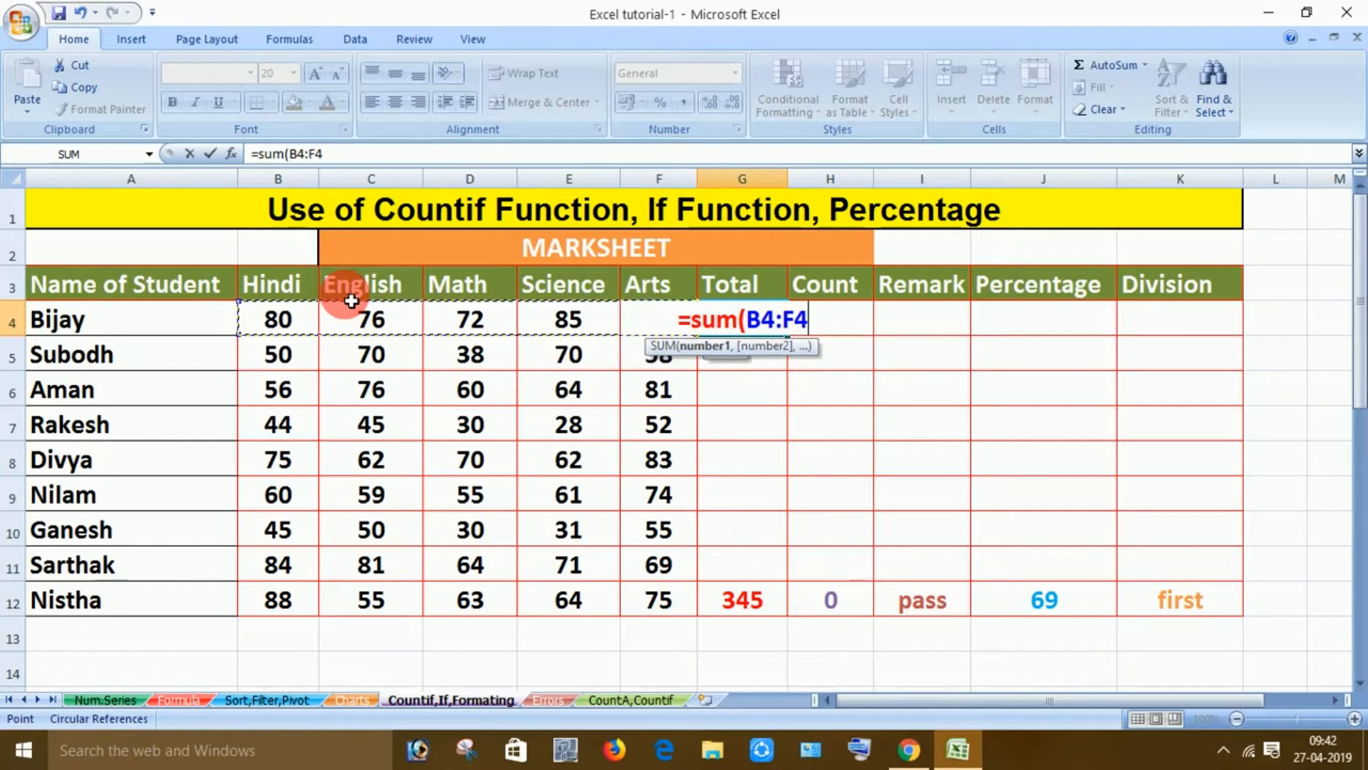
text())
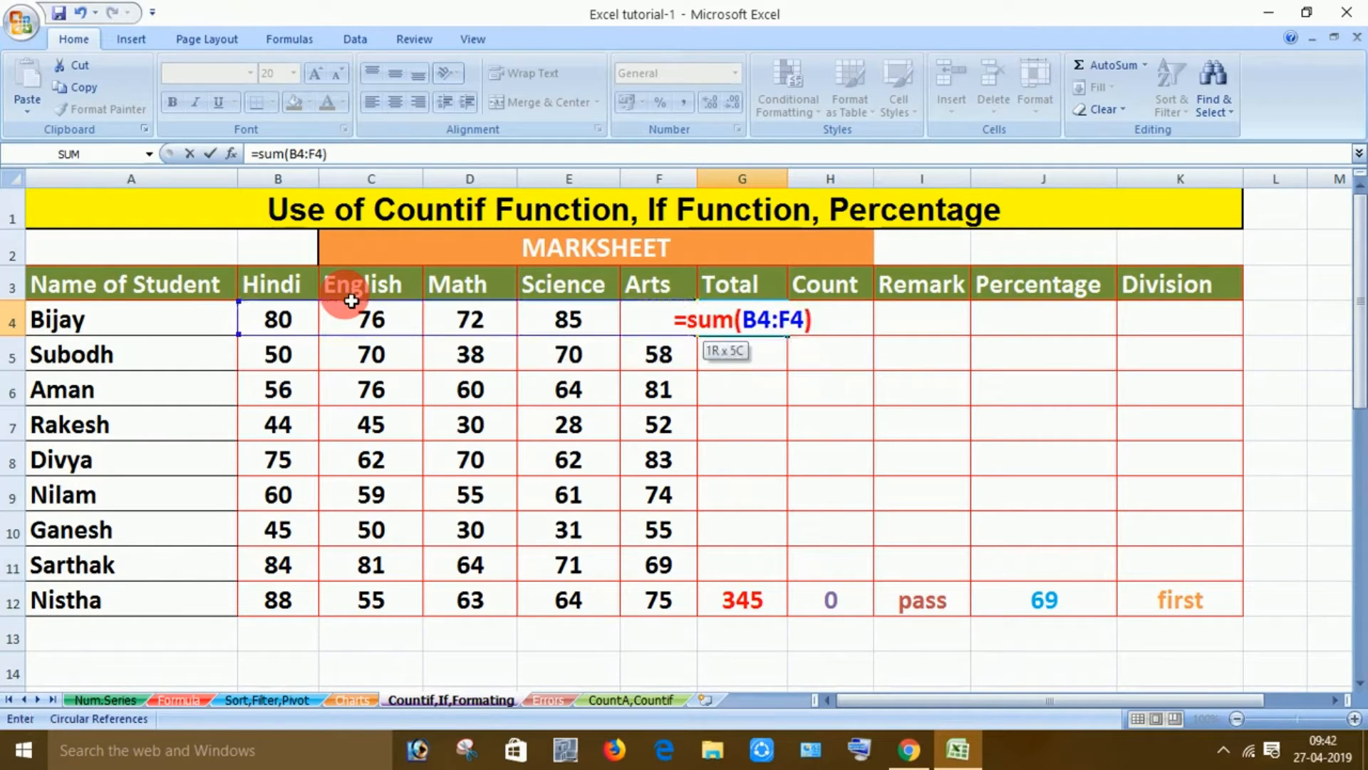
key(Return)
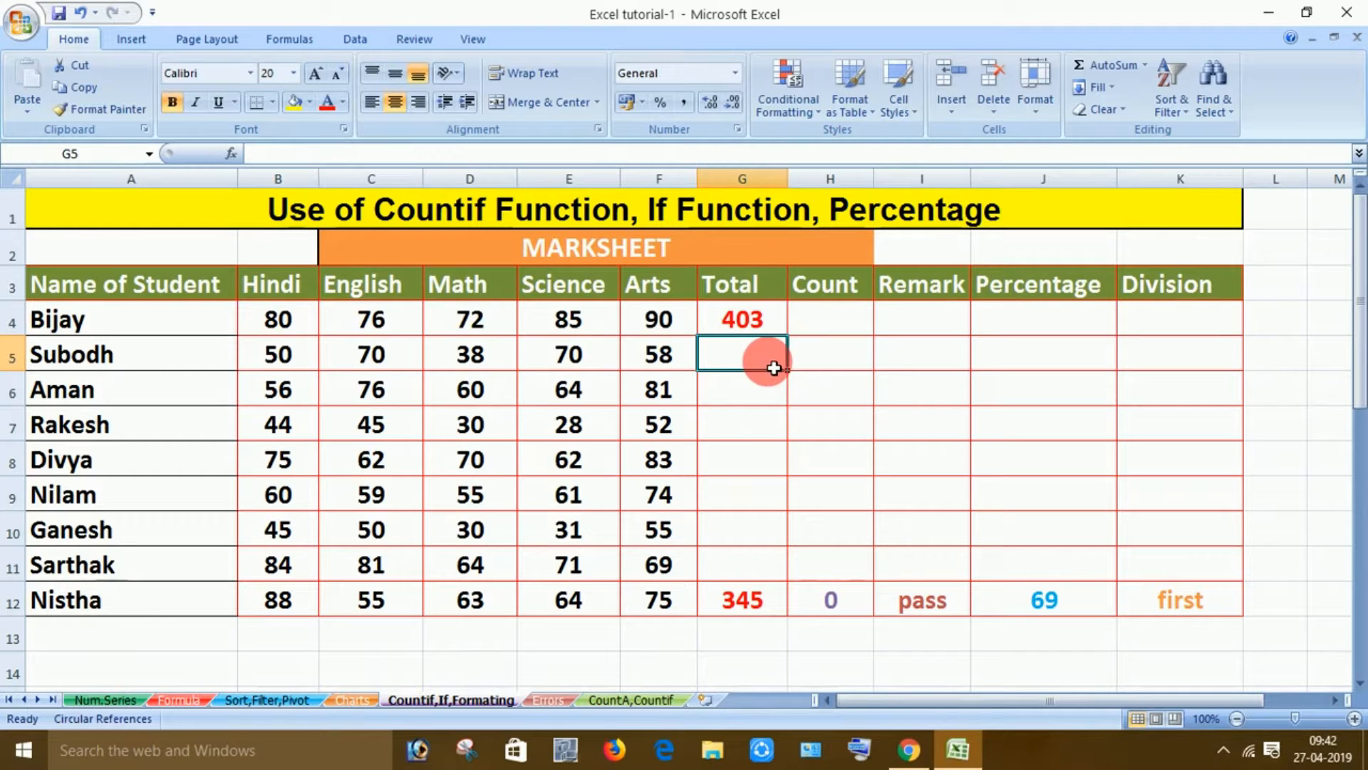
- Fill the Total formula from G4 down to G12, and select the first student's Count cell, H4
click(767, 329)
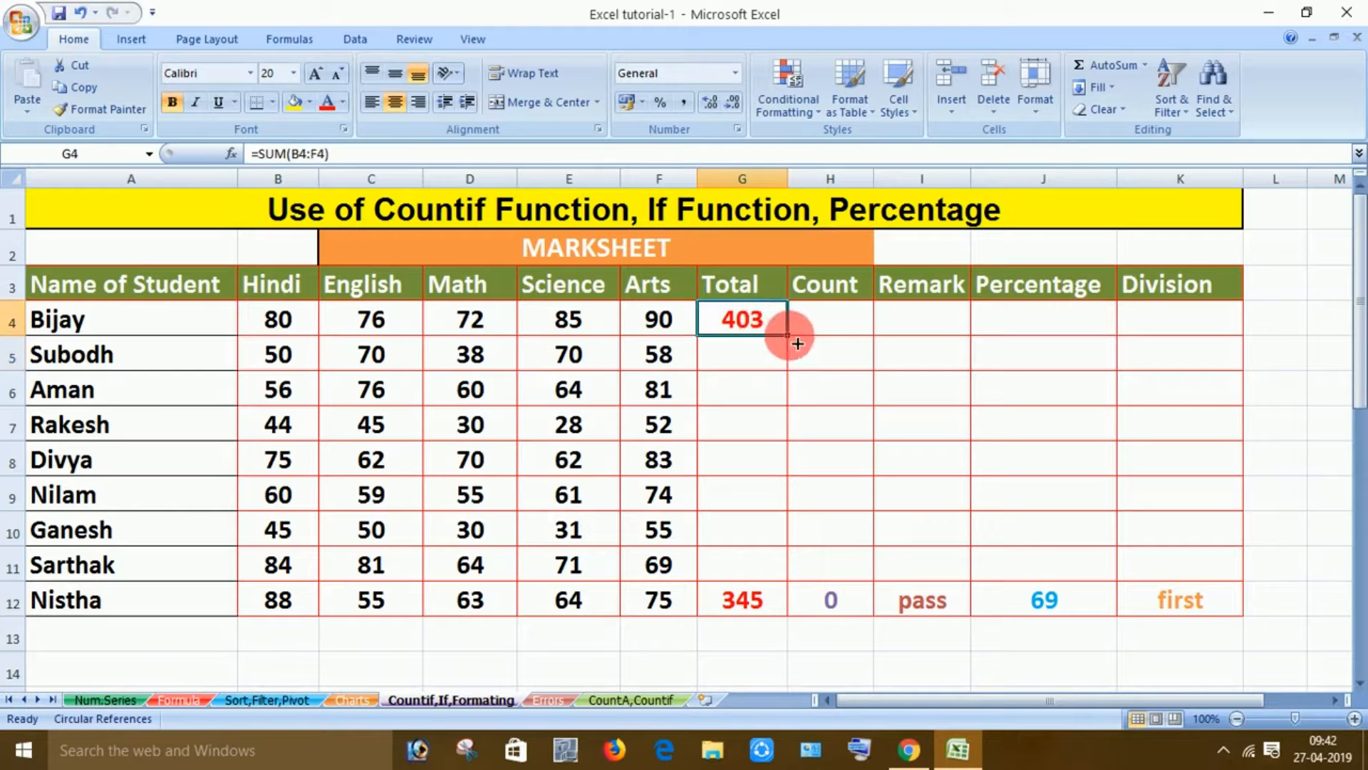
drag(796, 345, 785, 606)
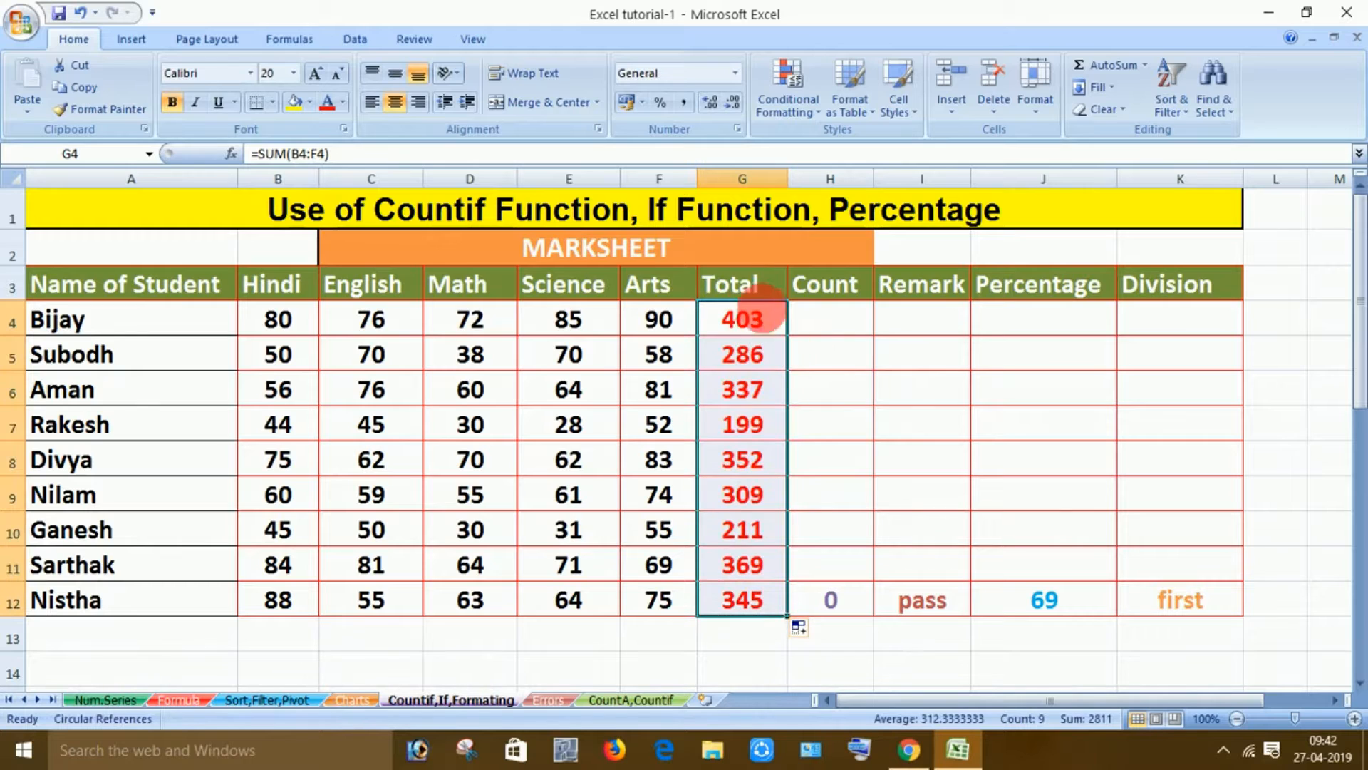
click(766, 335)
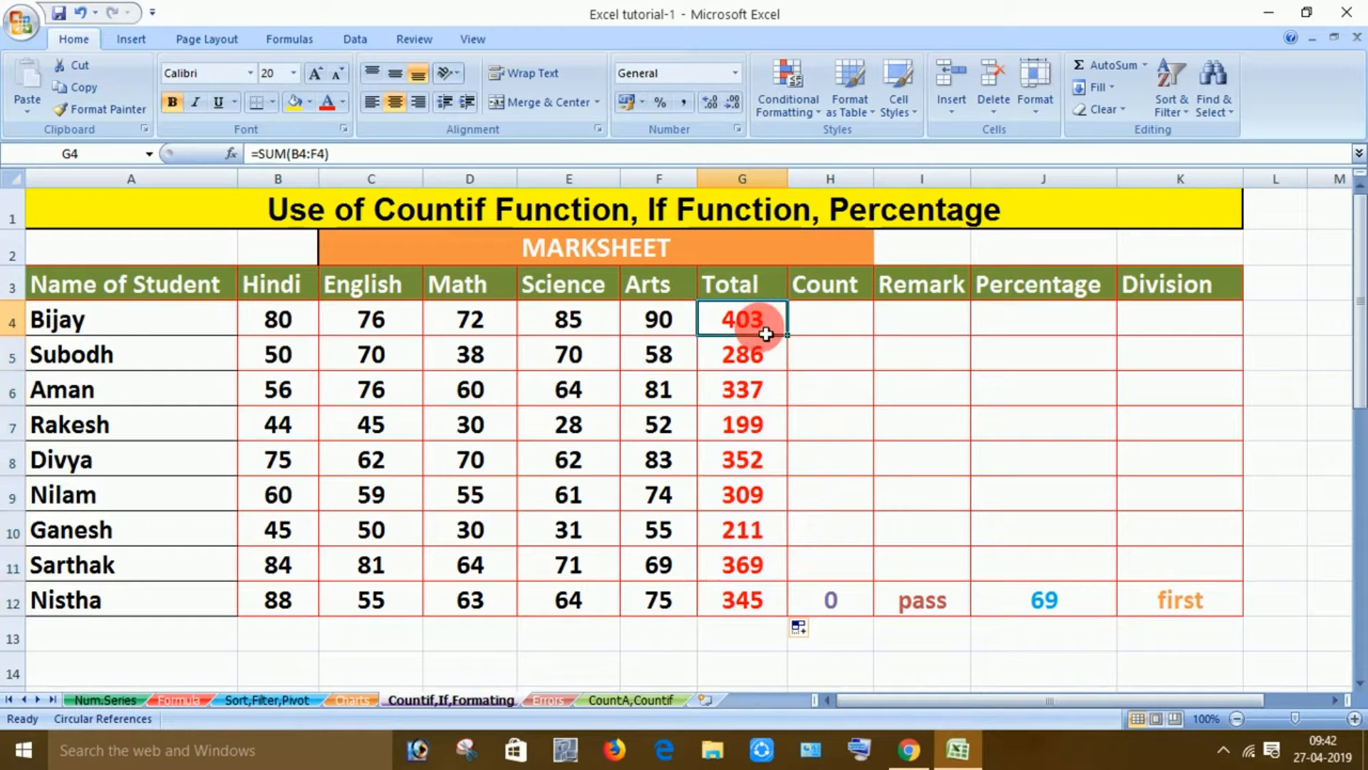
click(857, 320)
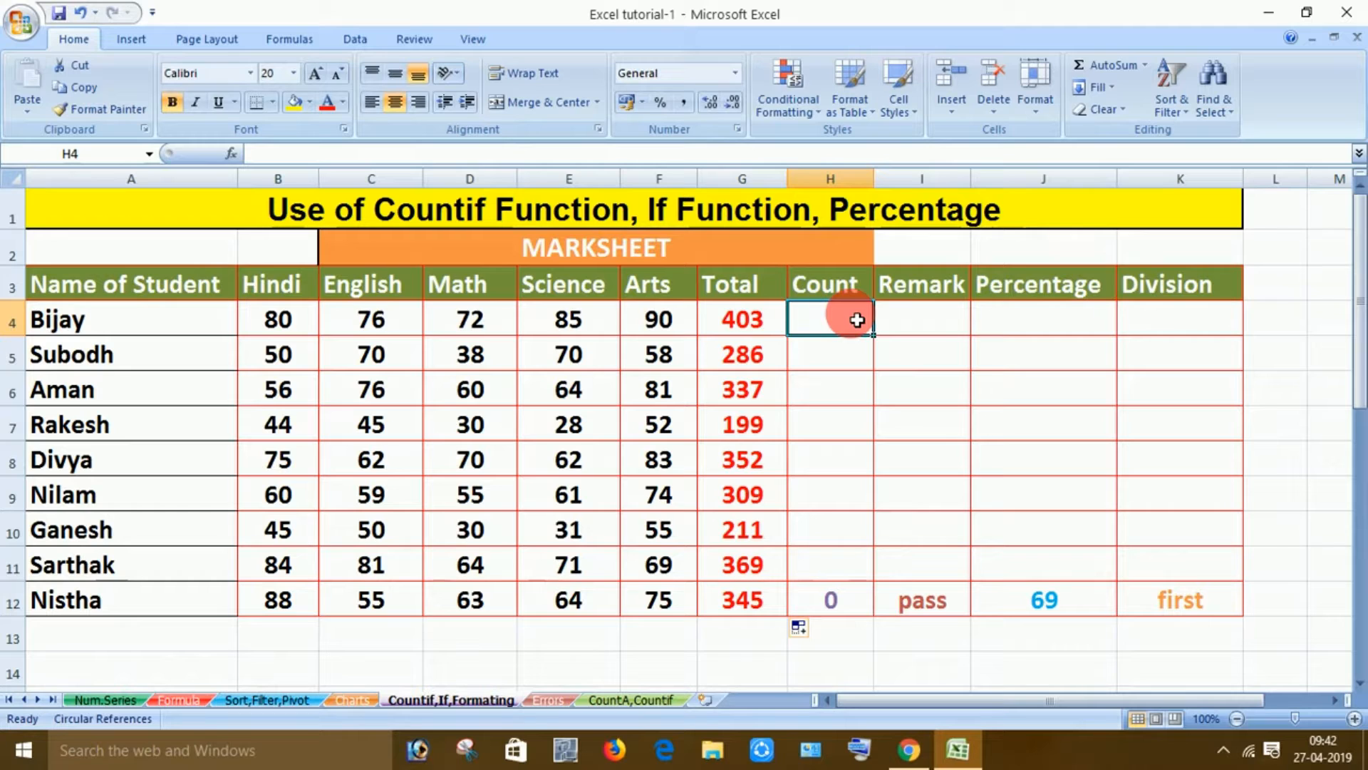
click(194, 322)
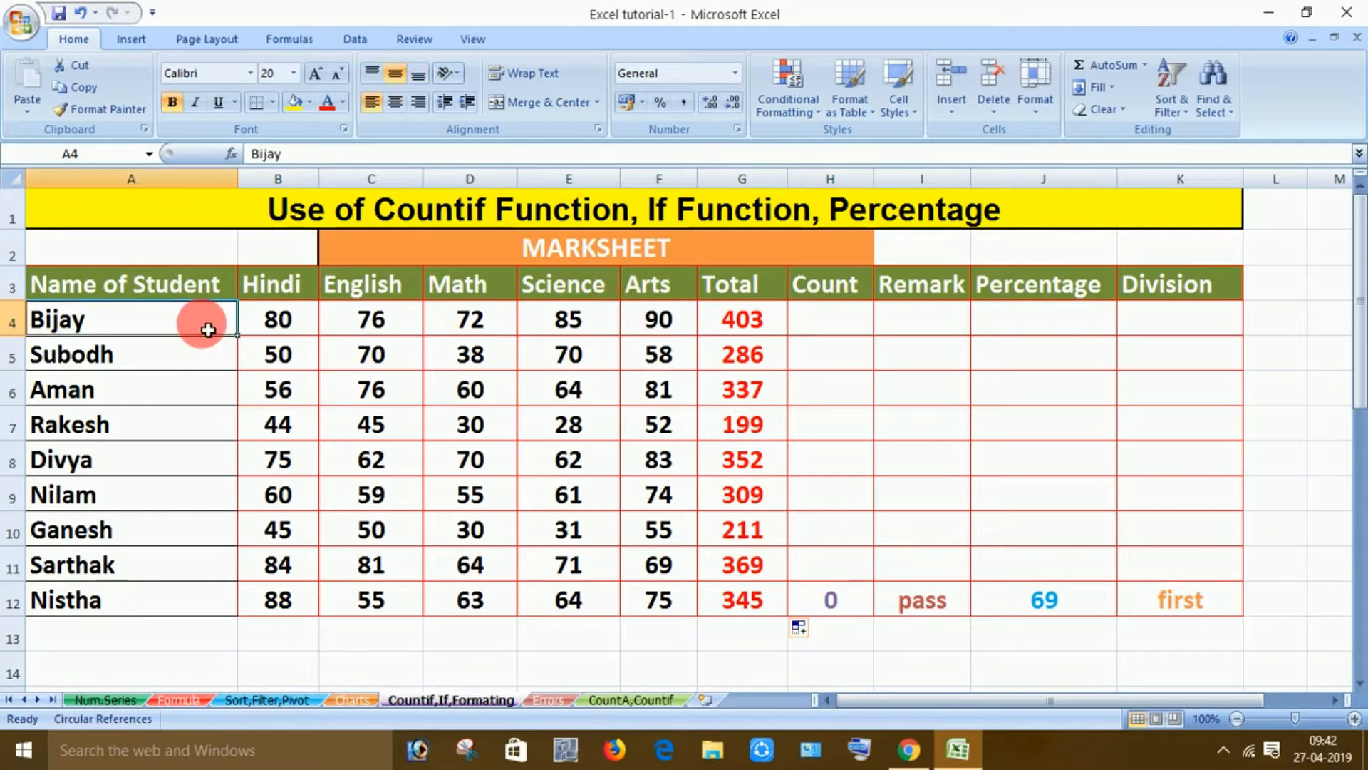
click(841, 330)
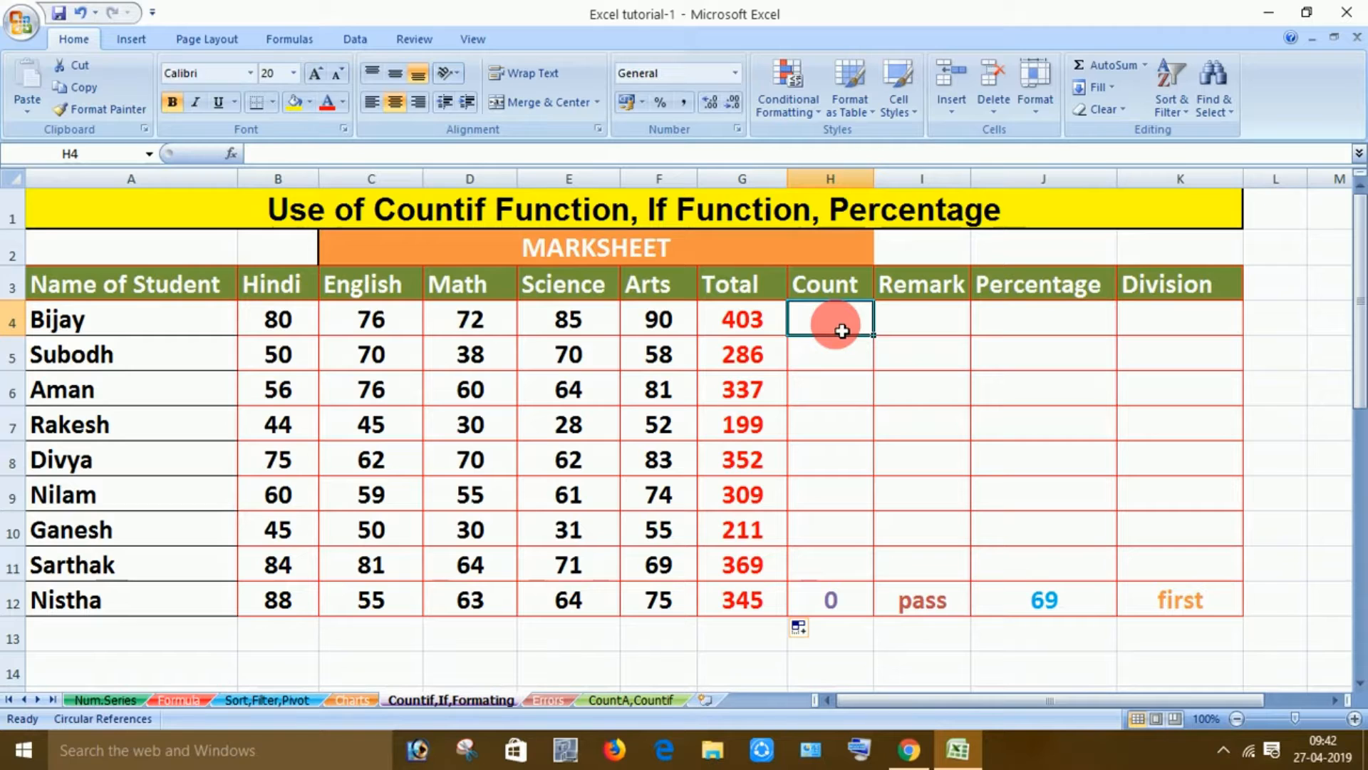
text(cou)
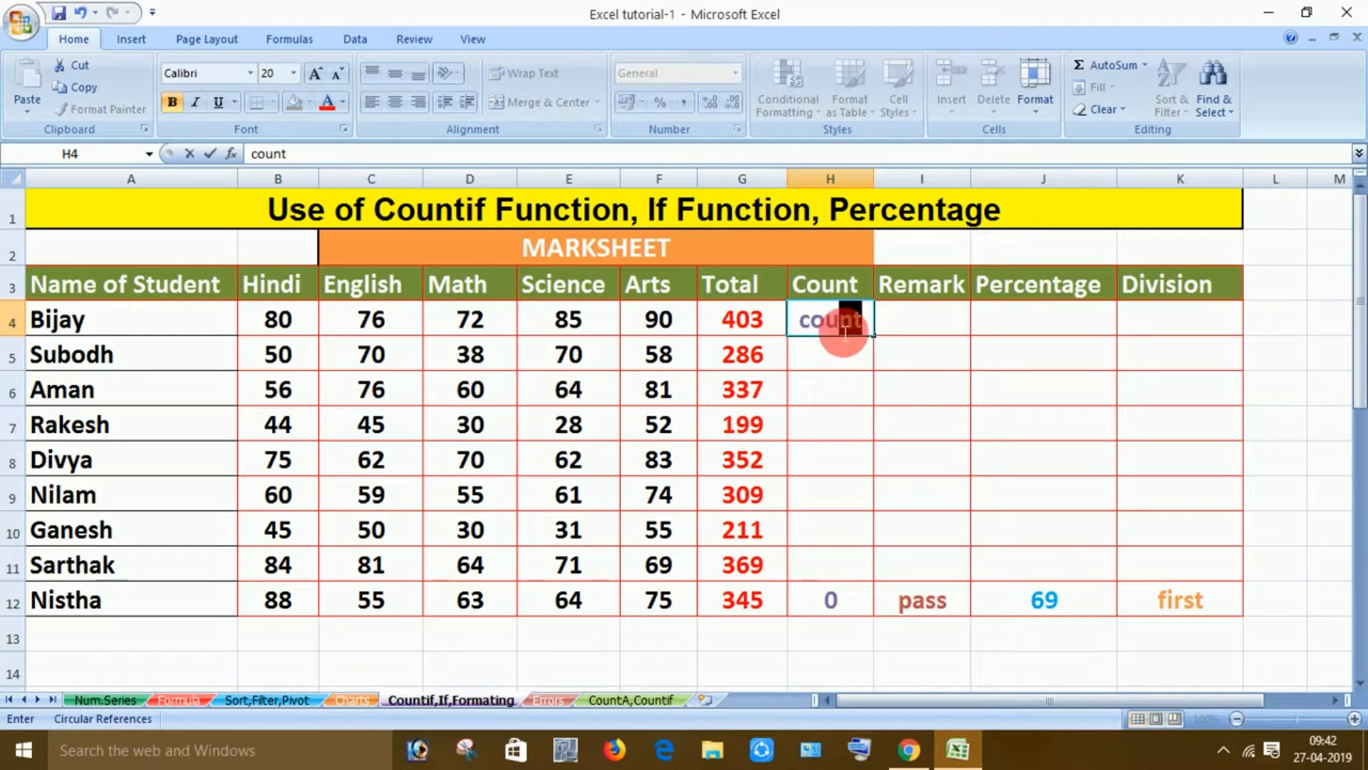
text(ntif)
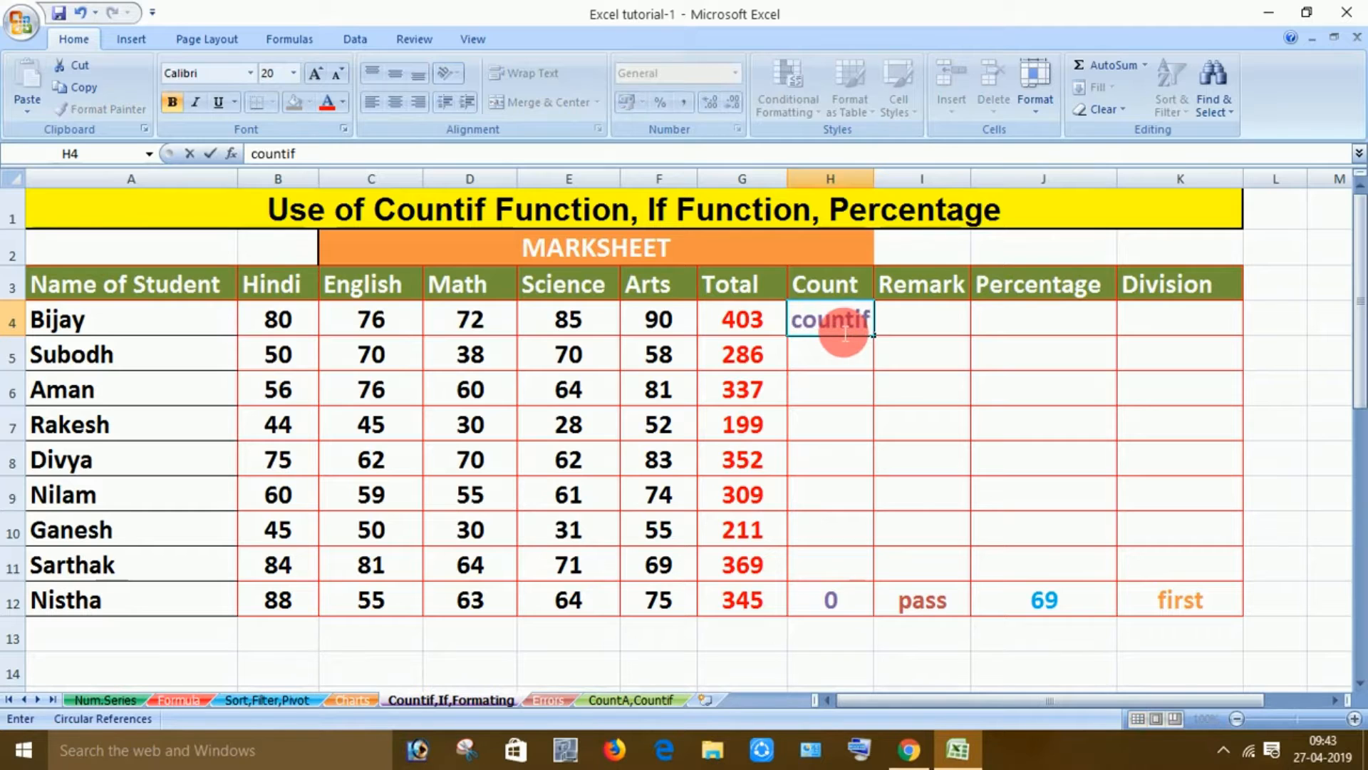
key(BackSpace)
key(BackSpace)
key(BackSpace)
key(BackSpace)
key(BackSpace)
key(BackSpace)
key(BackSpace)
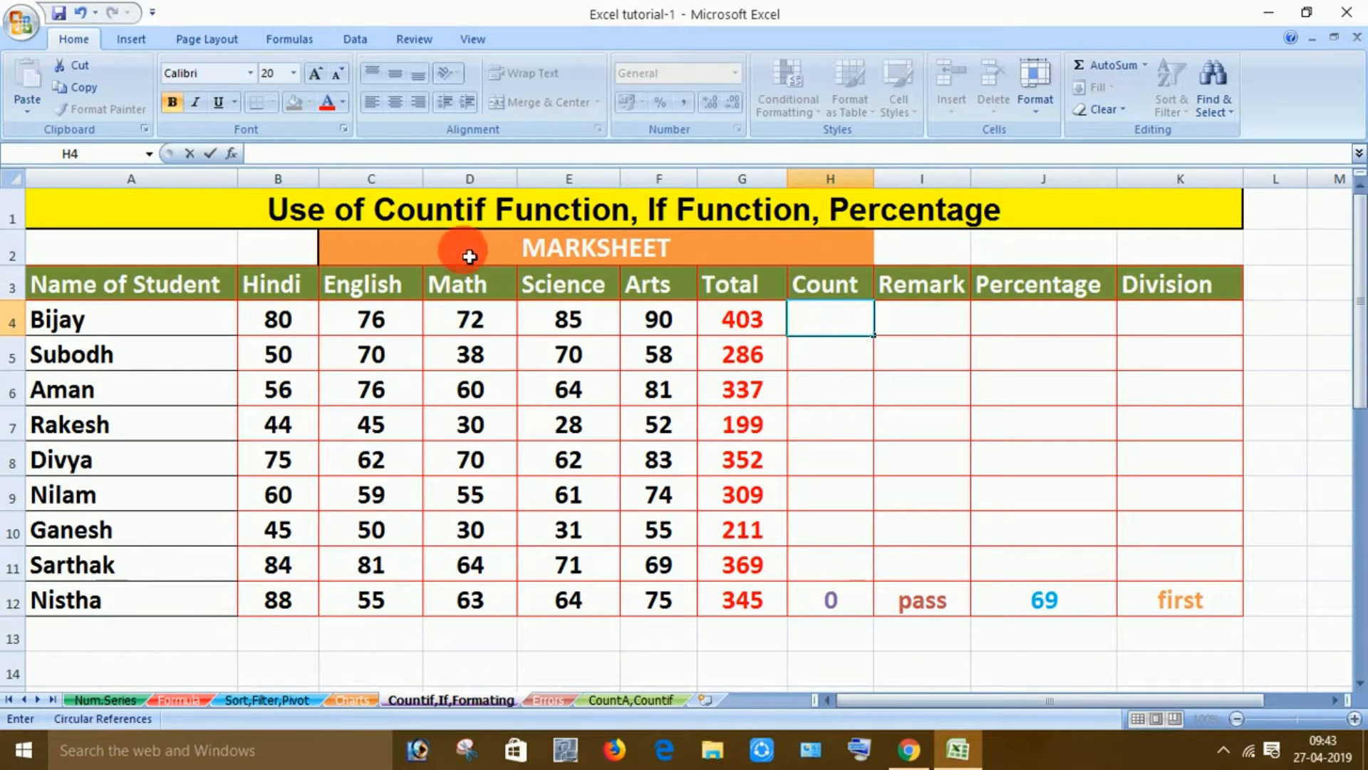
- Search the function library for countif and insert the COUNTIF function into H4
click(228, 160)
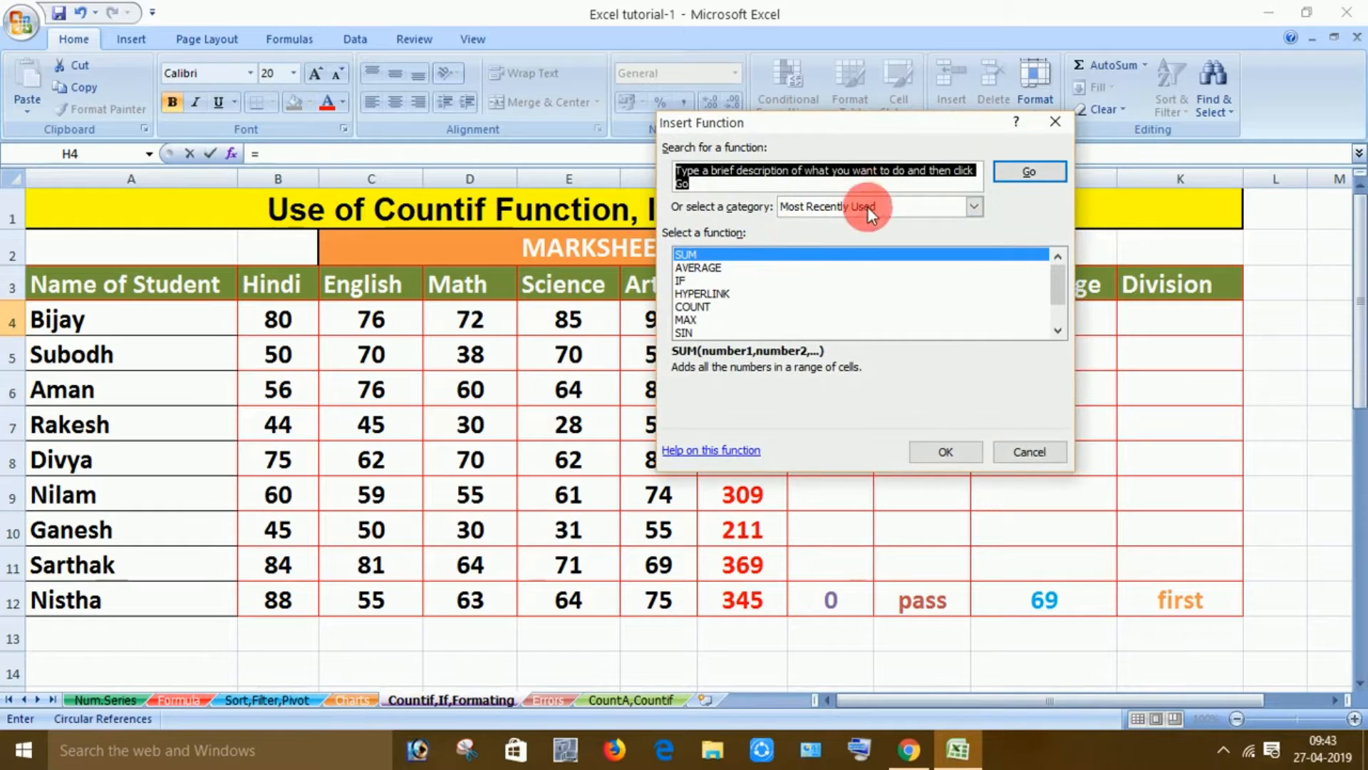
click(1056, 330)
click(1057, 329)
click(1057, 330)
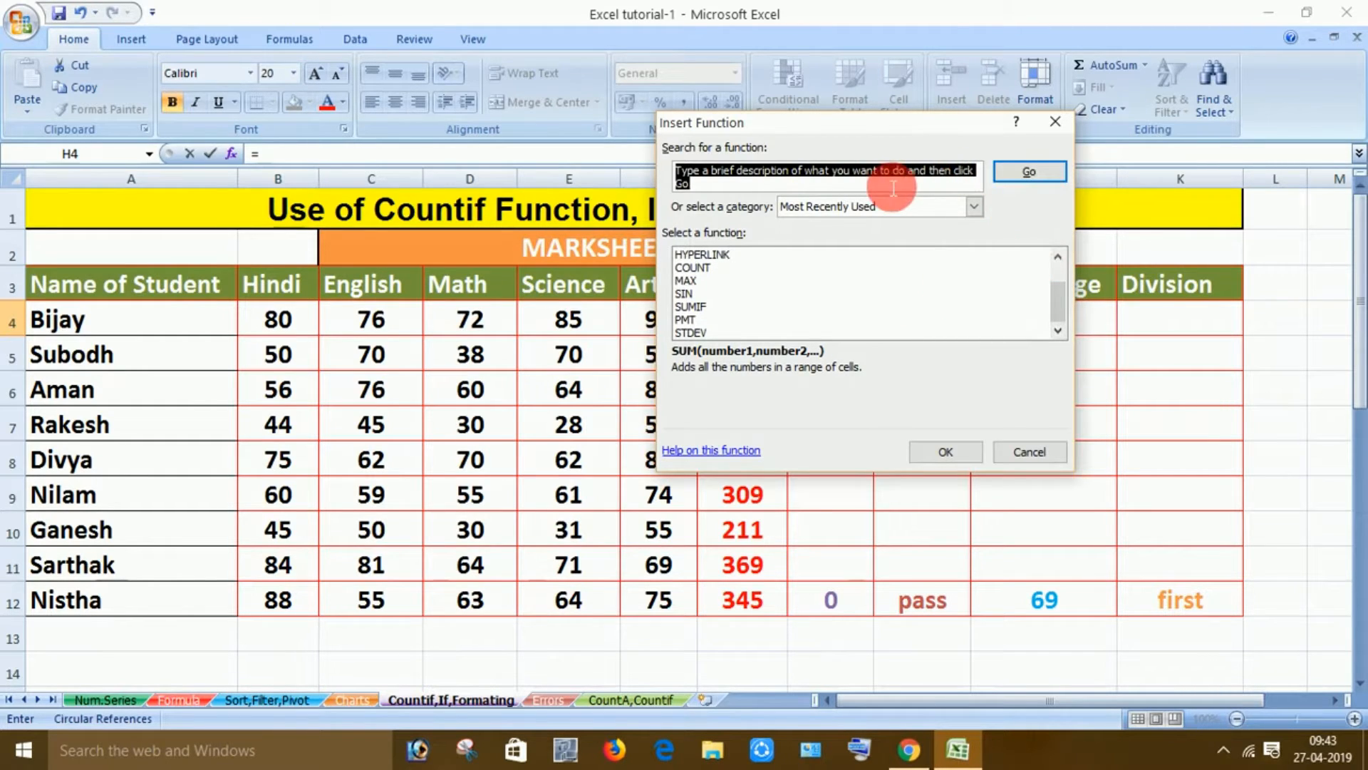
text(cou)
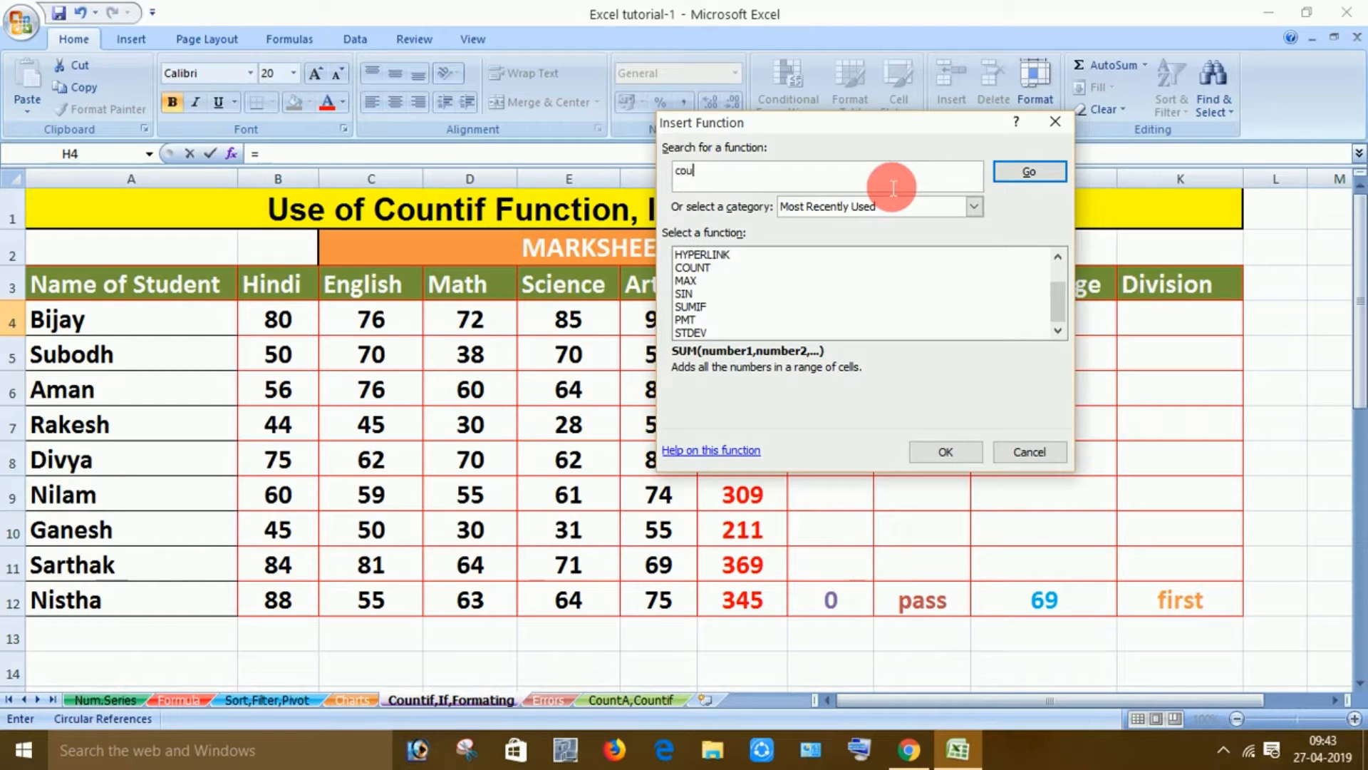
text(ntif)
click(1028, 173)
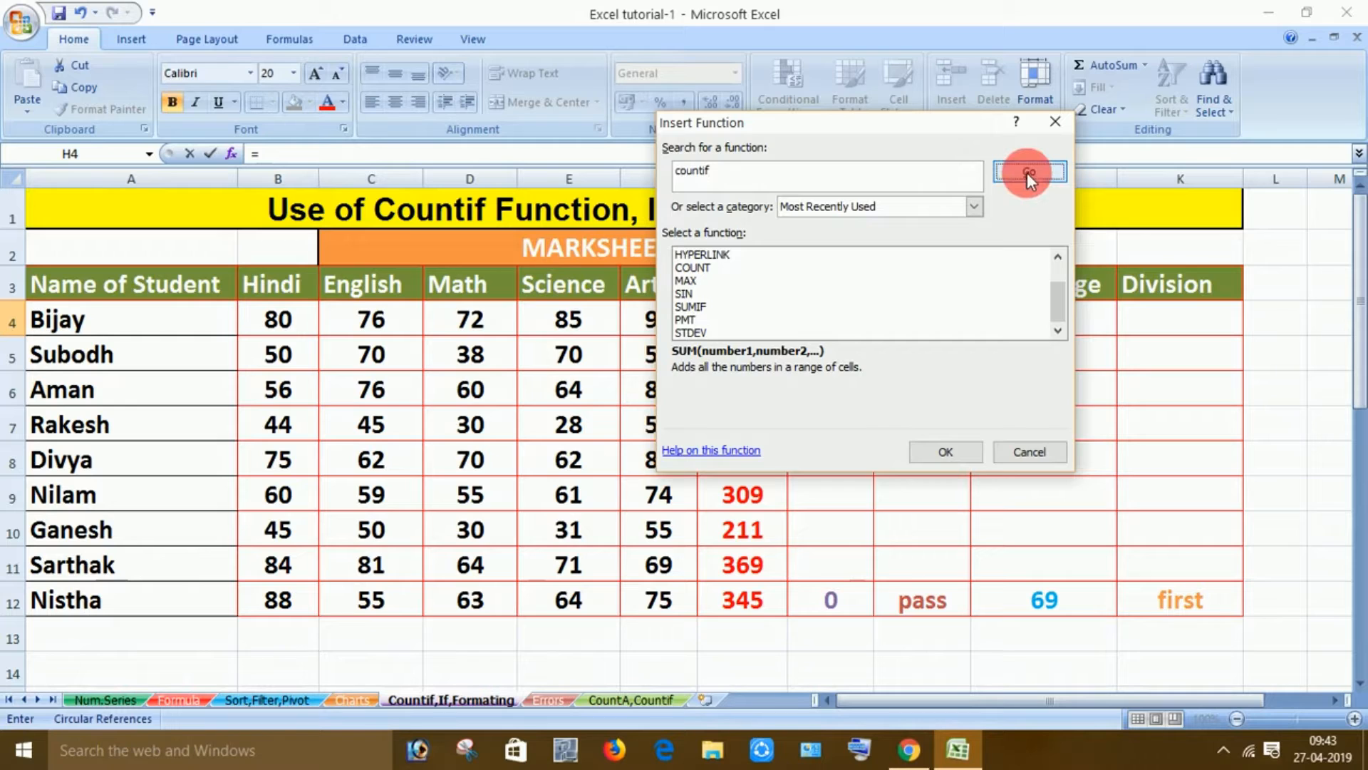
click(763, 251)
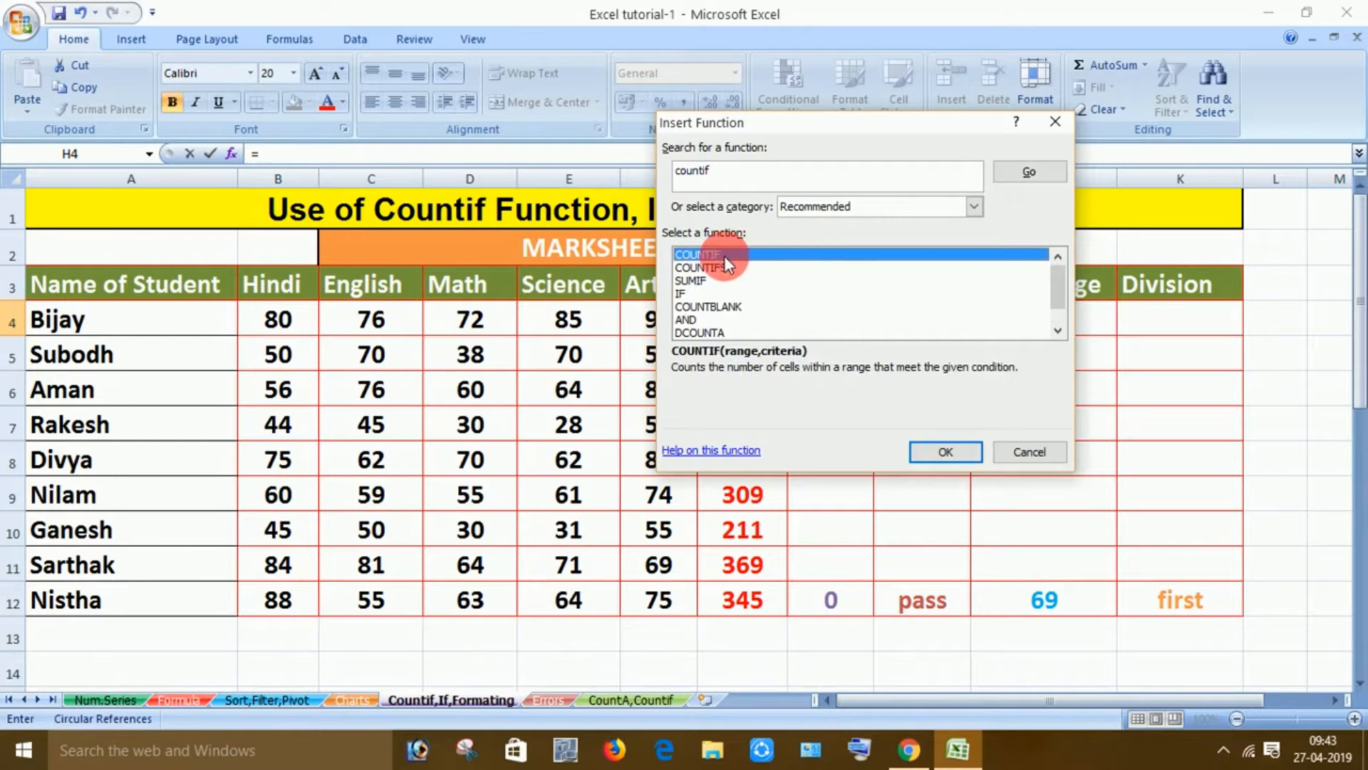
click(960, 451)
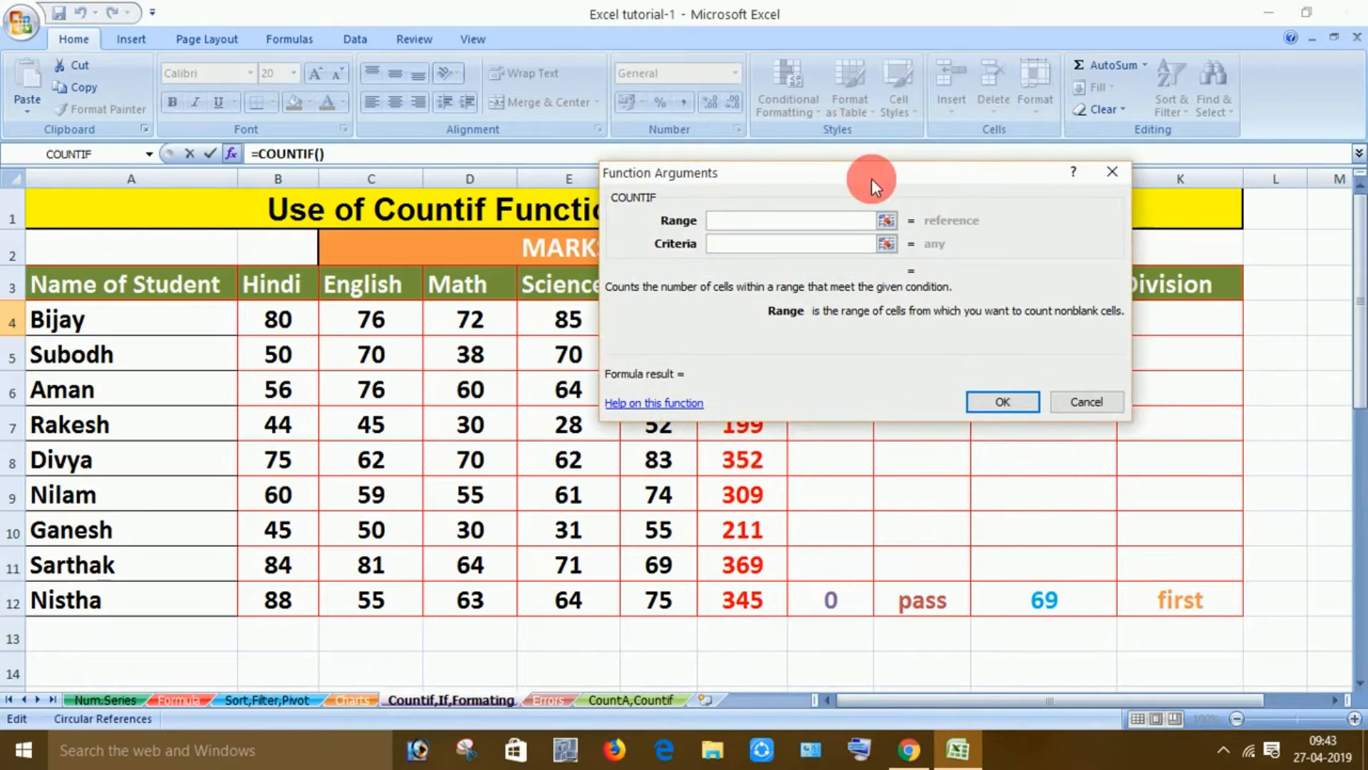
- Set the COUNTIF range in H4 to the first student's five subject marks, B4:F4
drag(891, 172, 1003, 228)
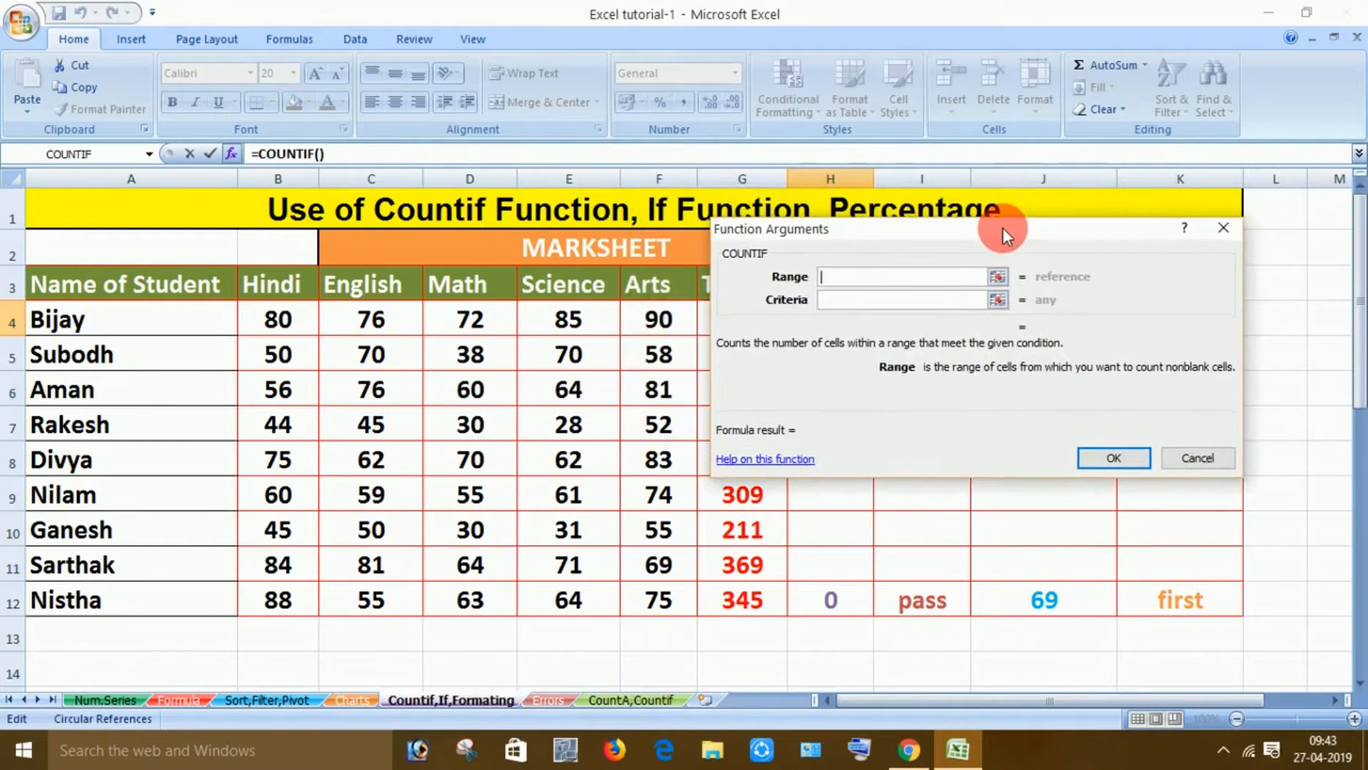
drag(1003, 228, 1091, 238)
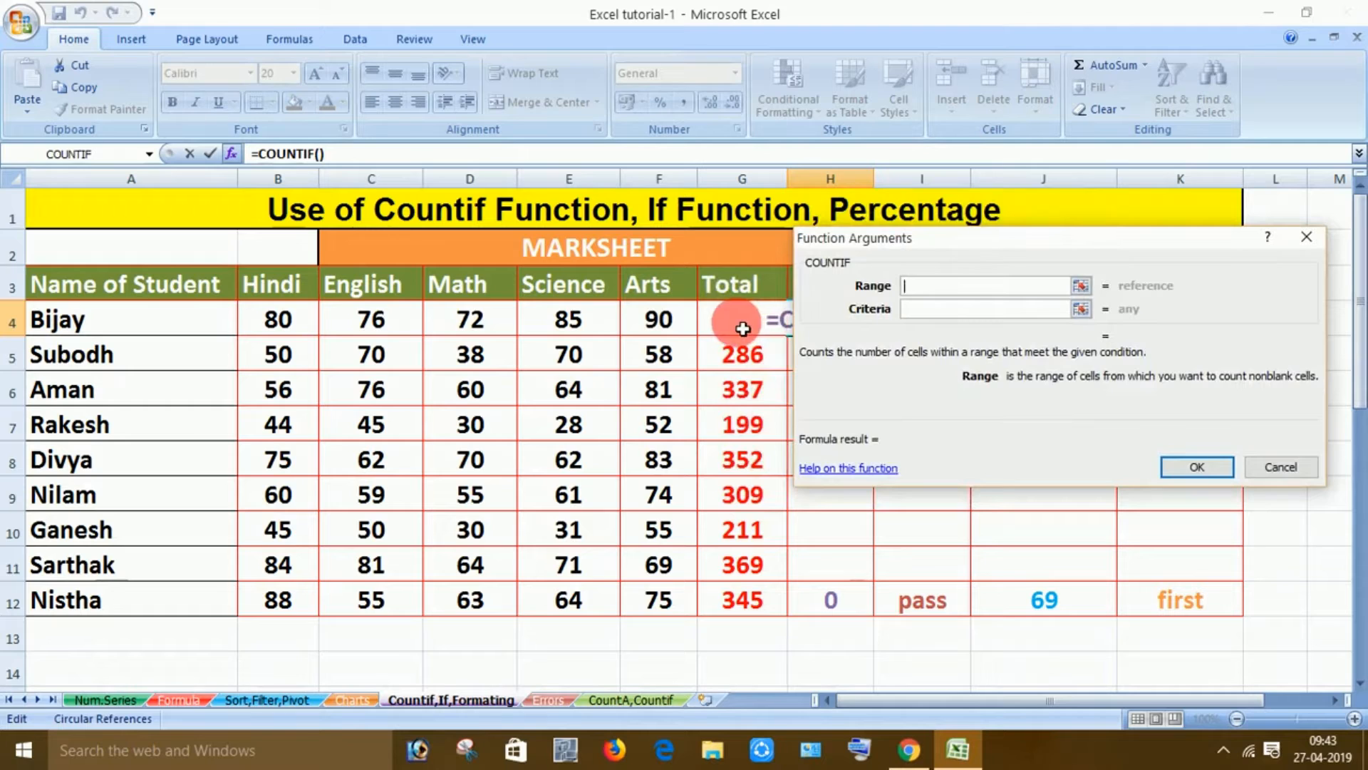
click(294, 334)
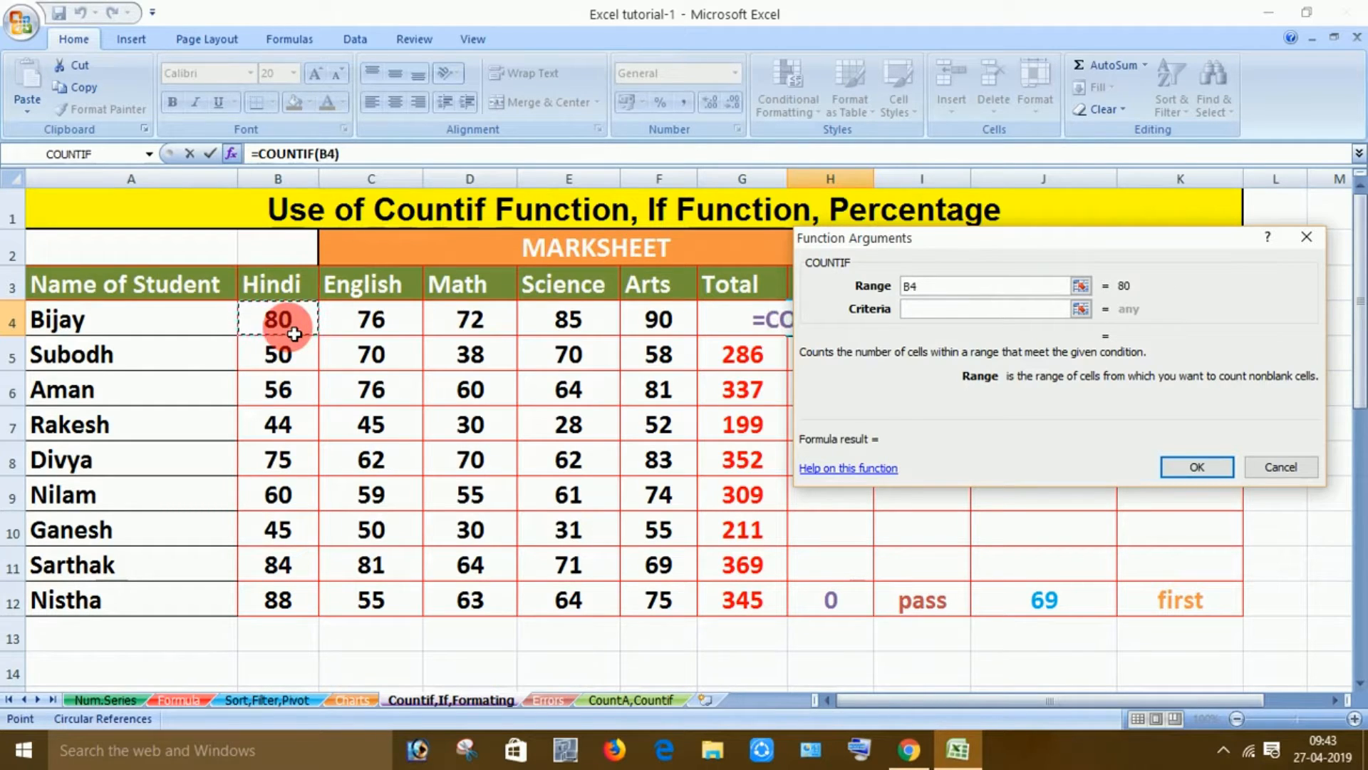
key(shift+Right)
key(shift+Right)
key(shift+Right)
key(shift+Right)
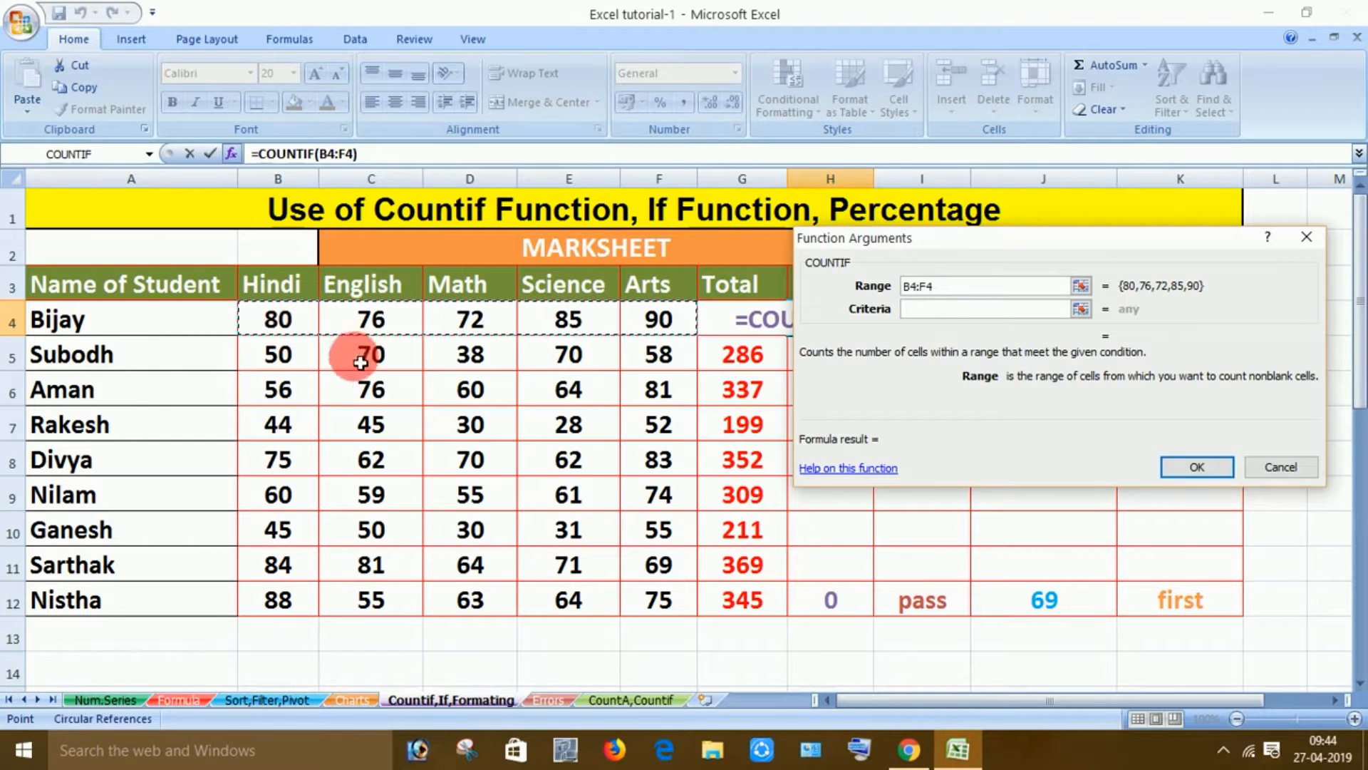
- Complete the COUNTIF formula with the criteria <40 and fill it from H4 down to H12
click(946, 318)
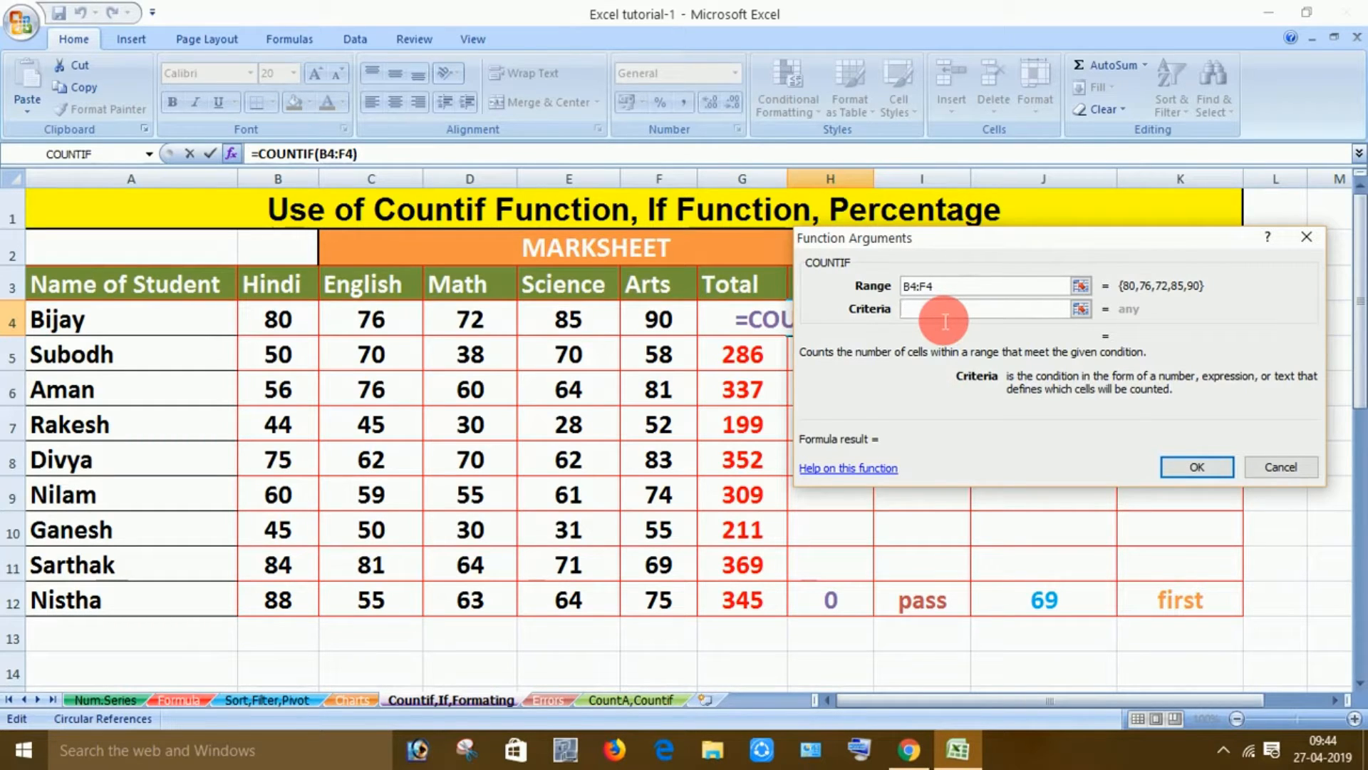
text(<40)
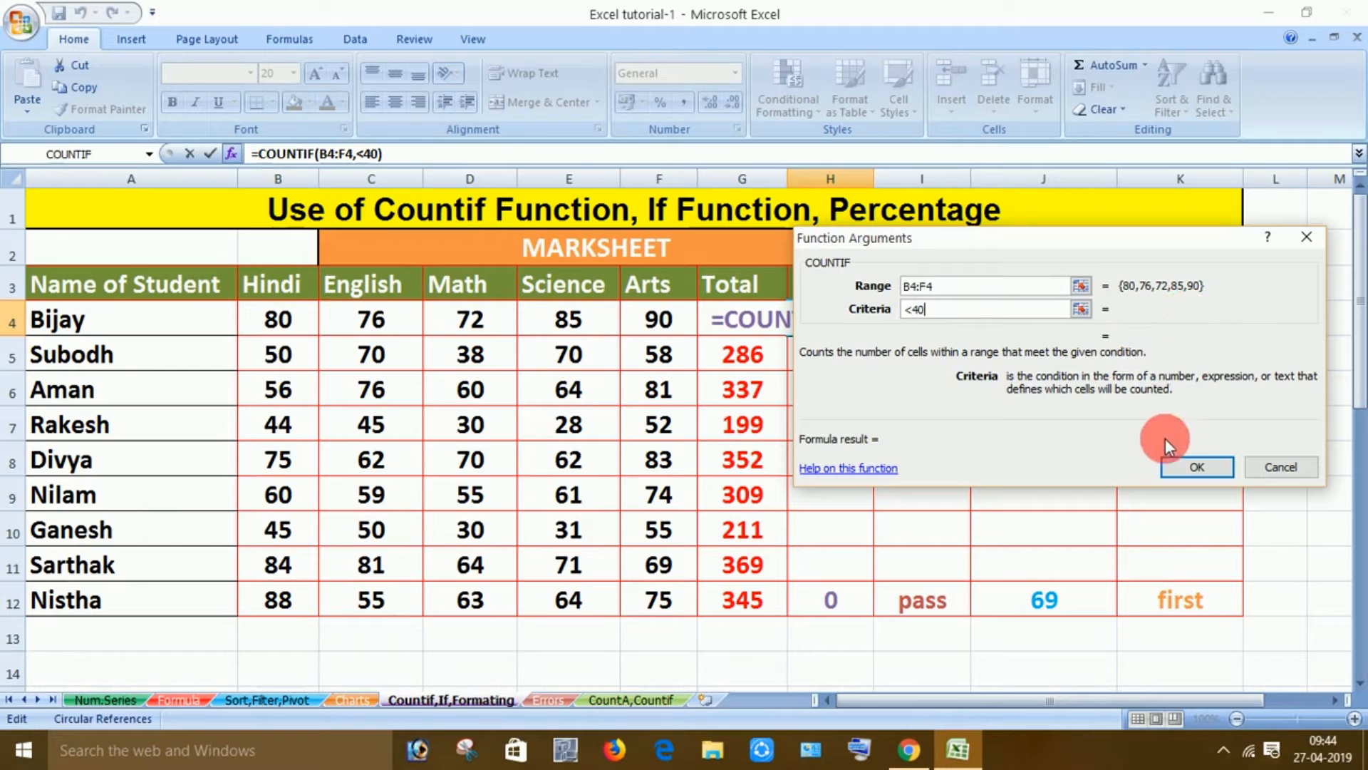
click(1187, 468)
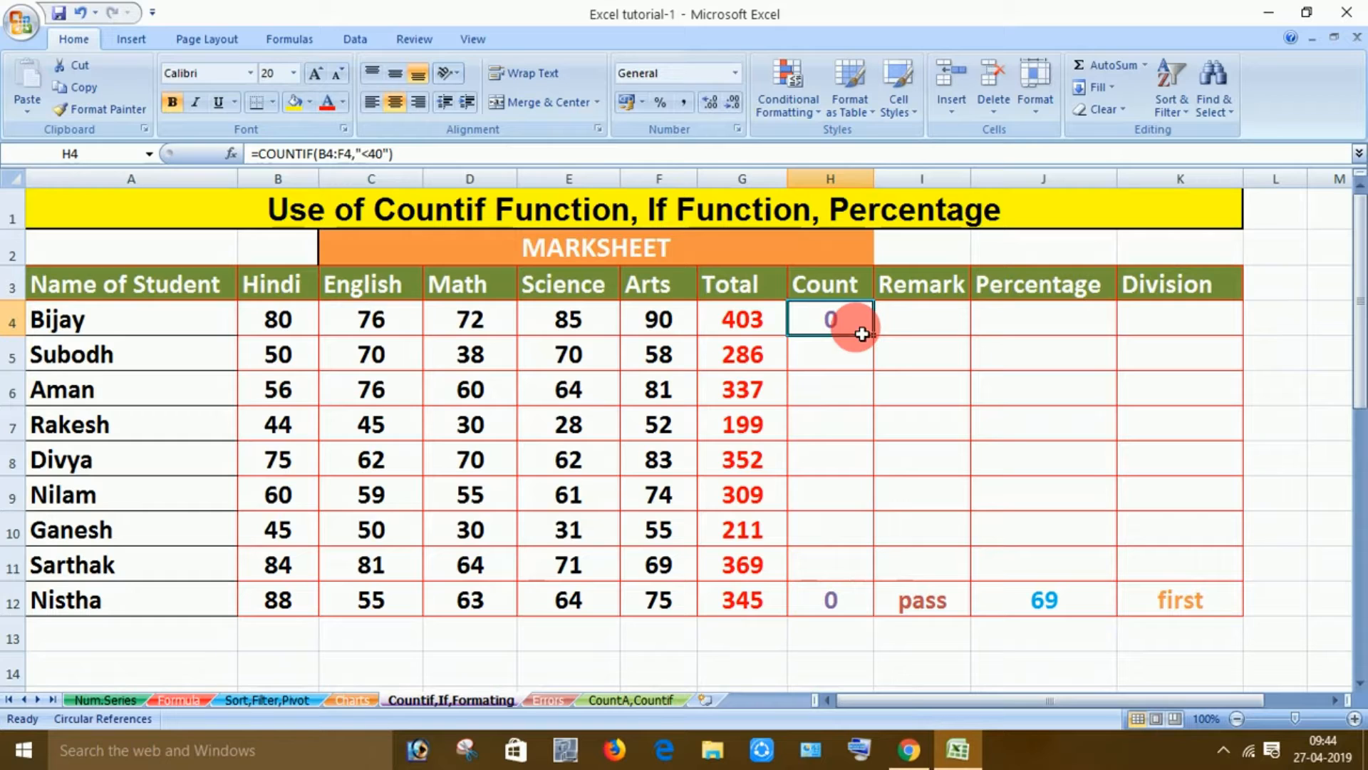
drag(873, 336, 873, 620)
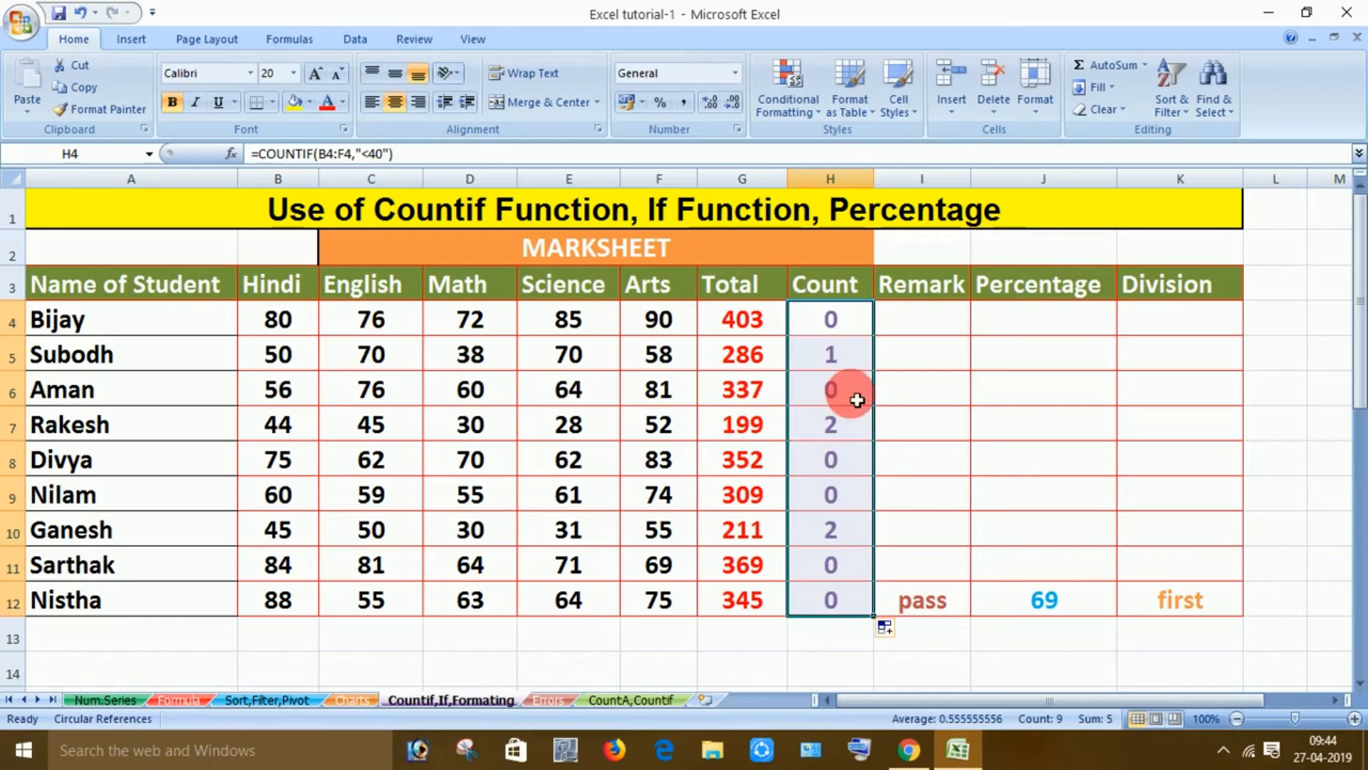
- Check the subject marks in rows 4 and 5 against the counts of marks below 40
click(187, 335)
click(295, 334)
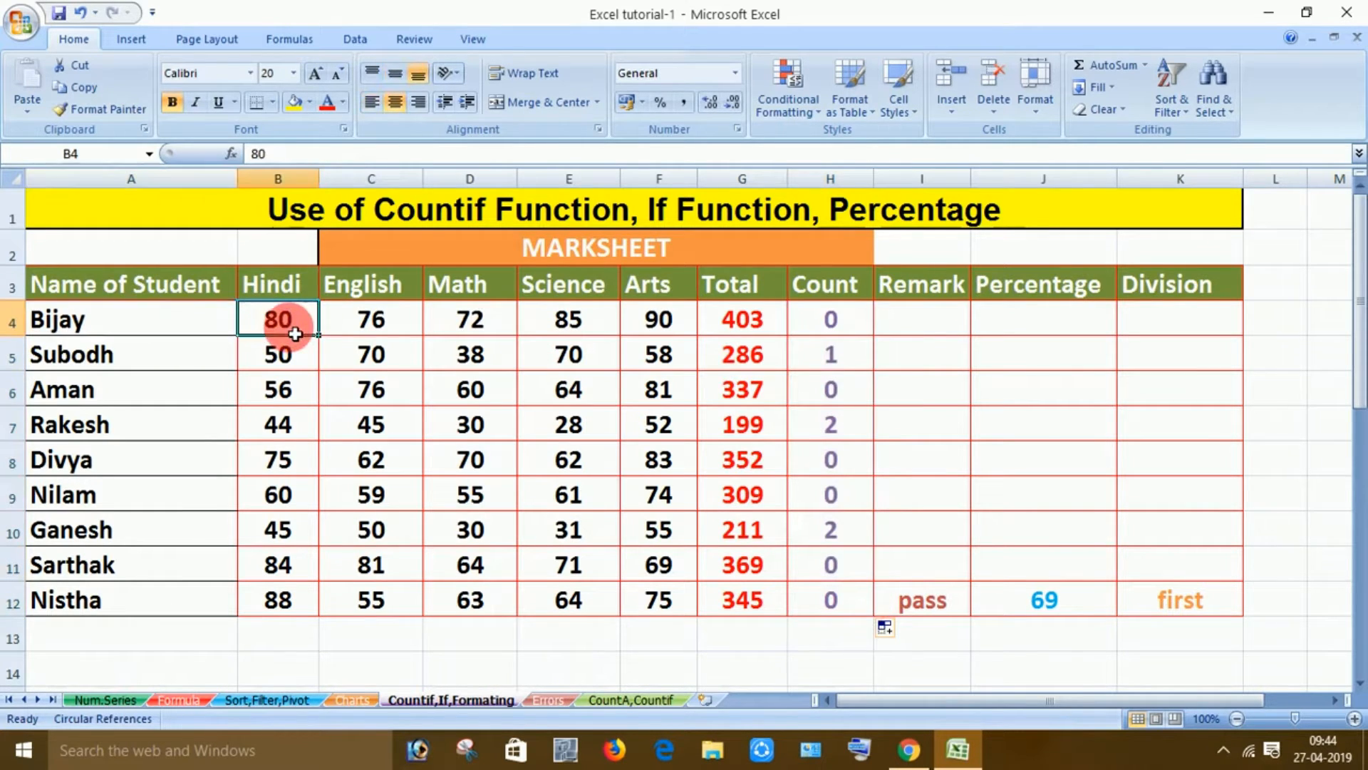
key(Right)
key(Right)
key(Right)
key(Right)
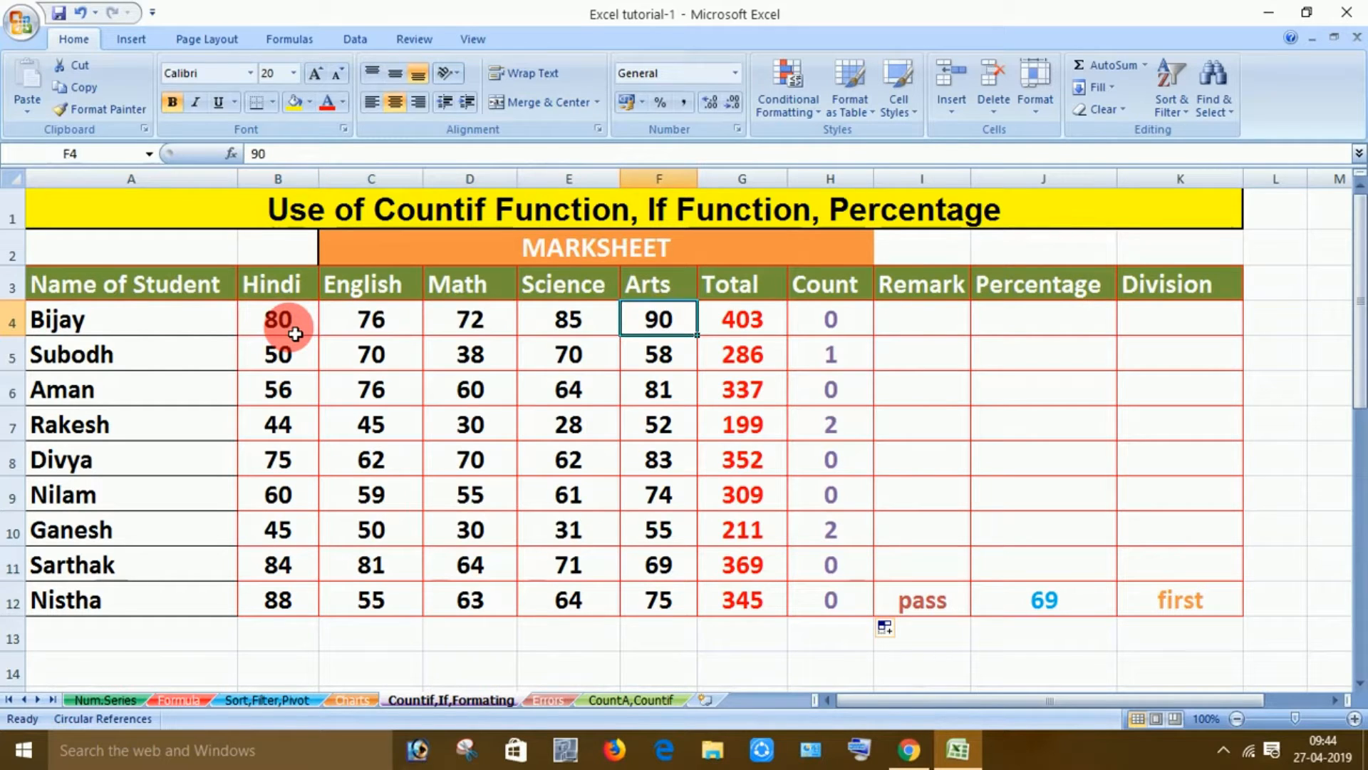
key(Down)
key(Right)
key(Right)
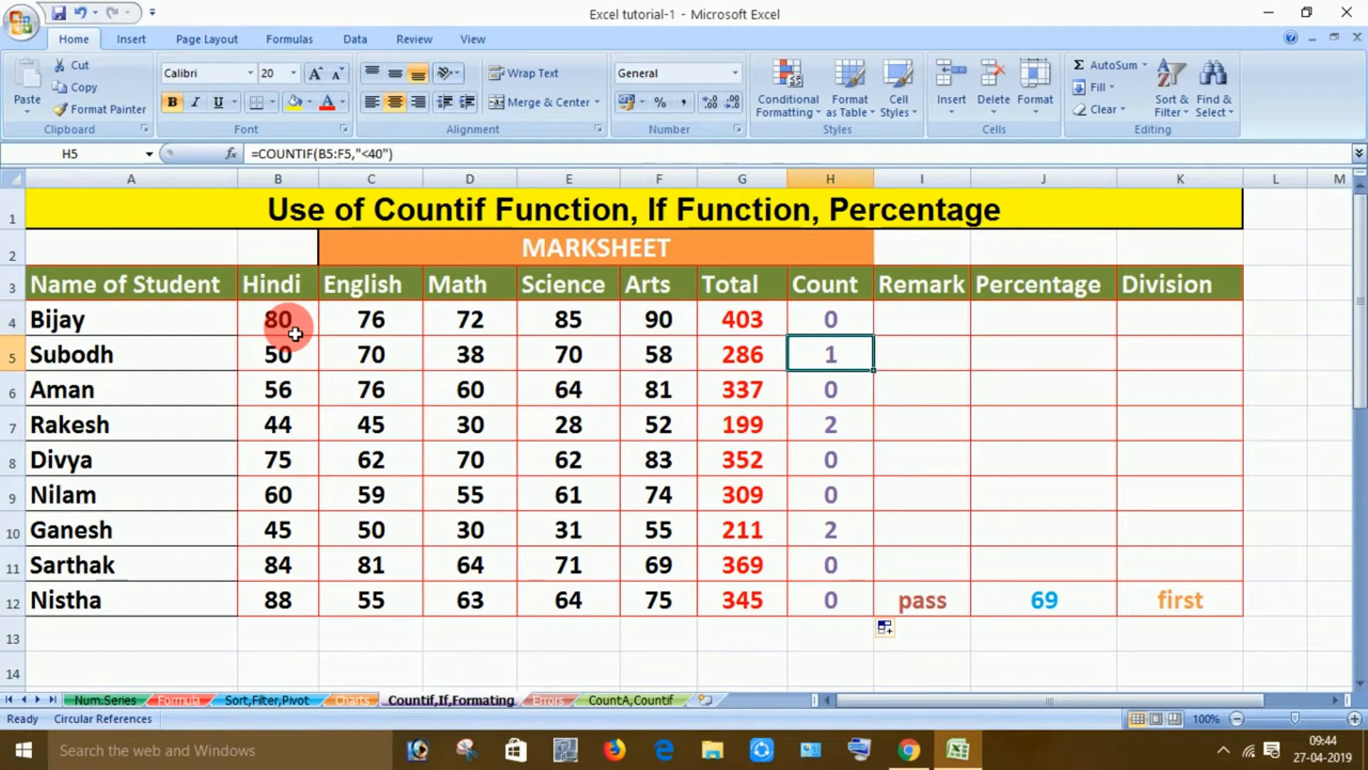
key(Left)
key(Left)
key(Left)
key(Left)
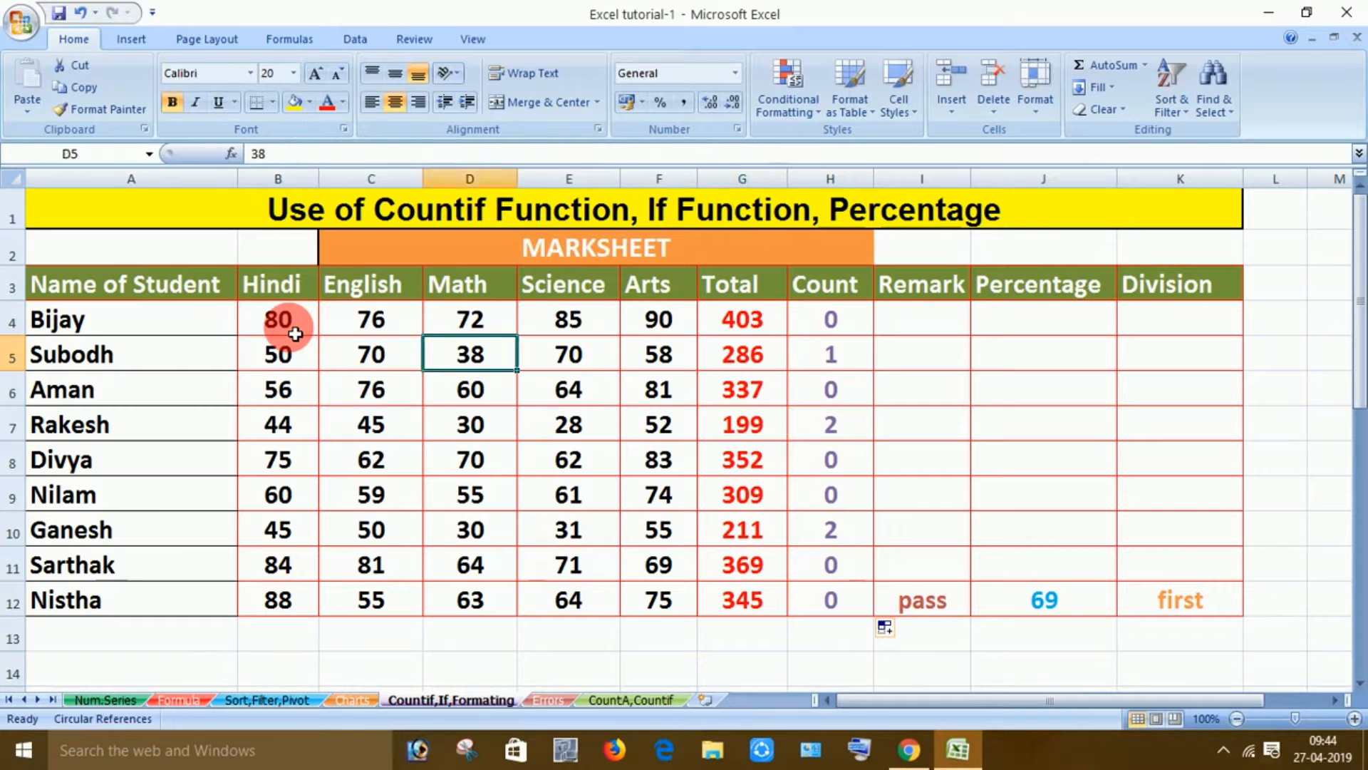
- Compare the Count value in row 7 with that student's subject marks, from Arts back to Hindi
key(Right)
key(Right)
key(Right)
key(Right)
key(Down)
key(Down)
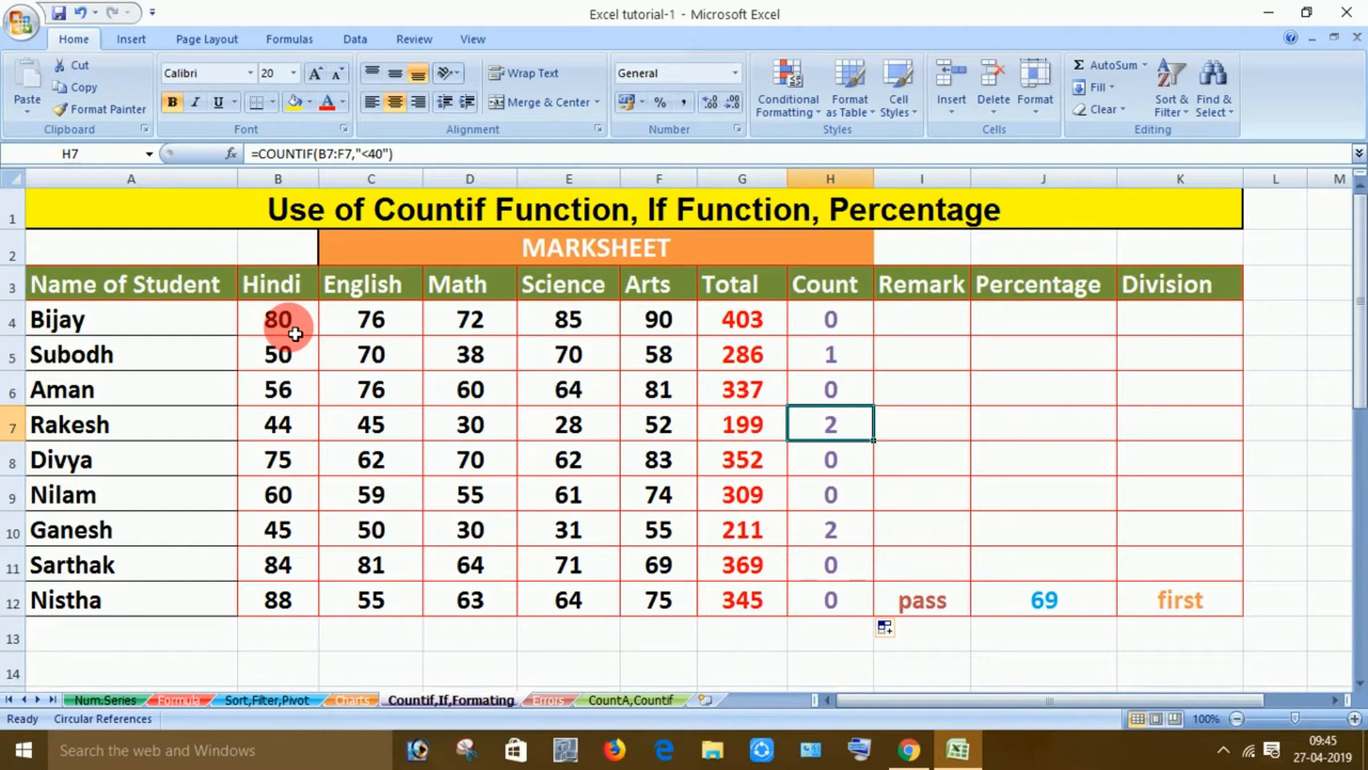
key(Left)
key(Left)
key(Left)
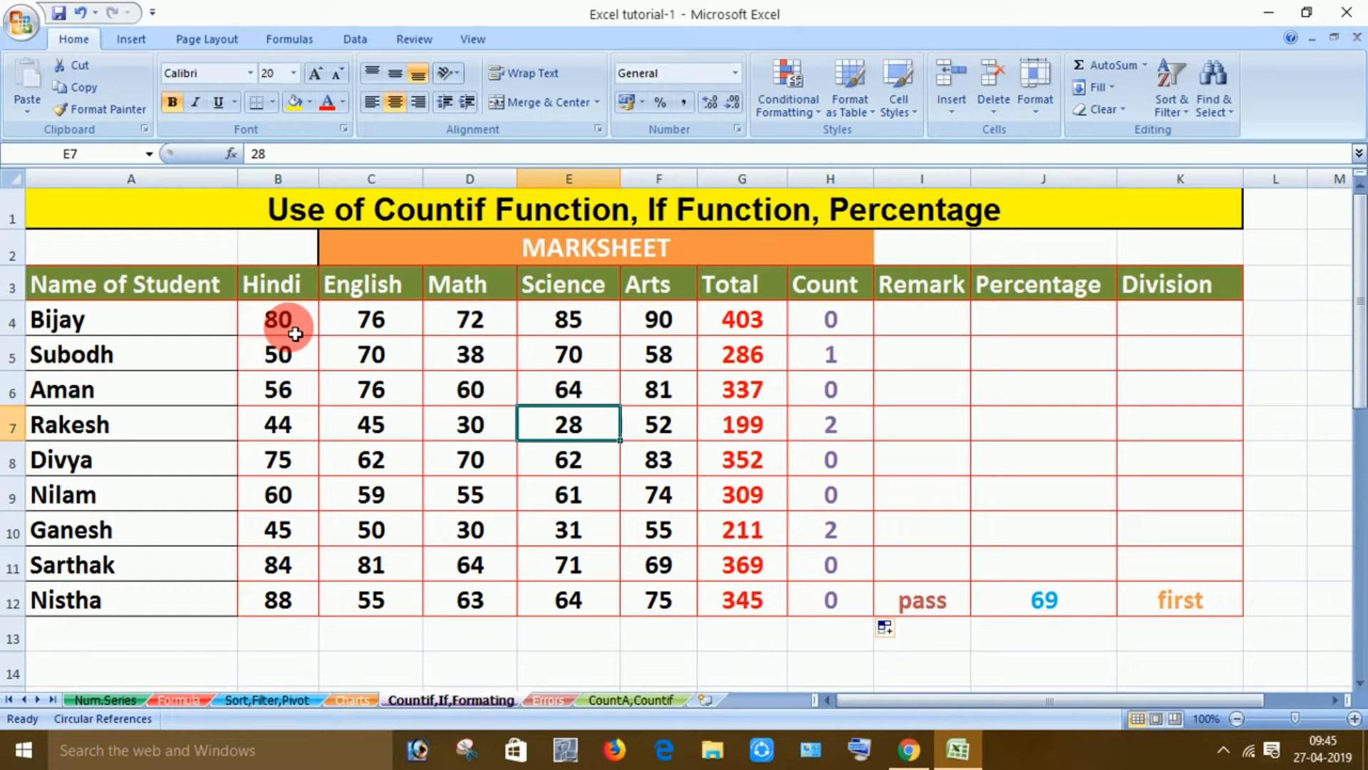
key(Left)
key(Left)
key(Left)
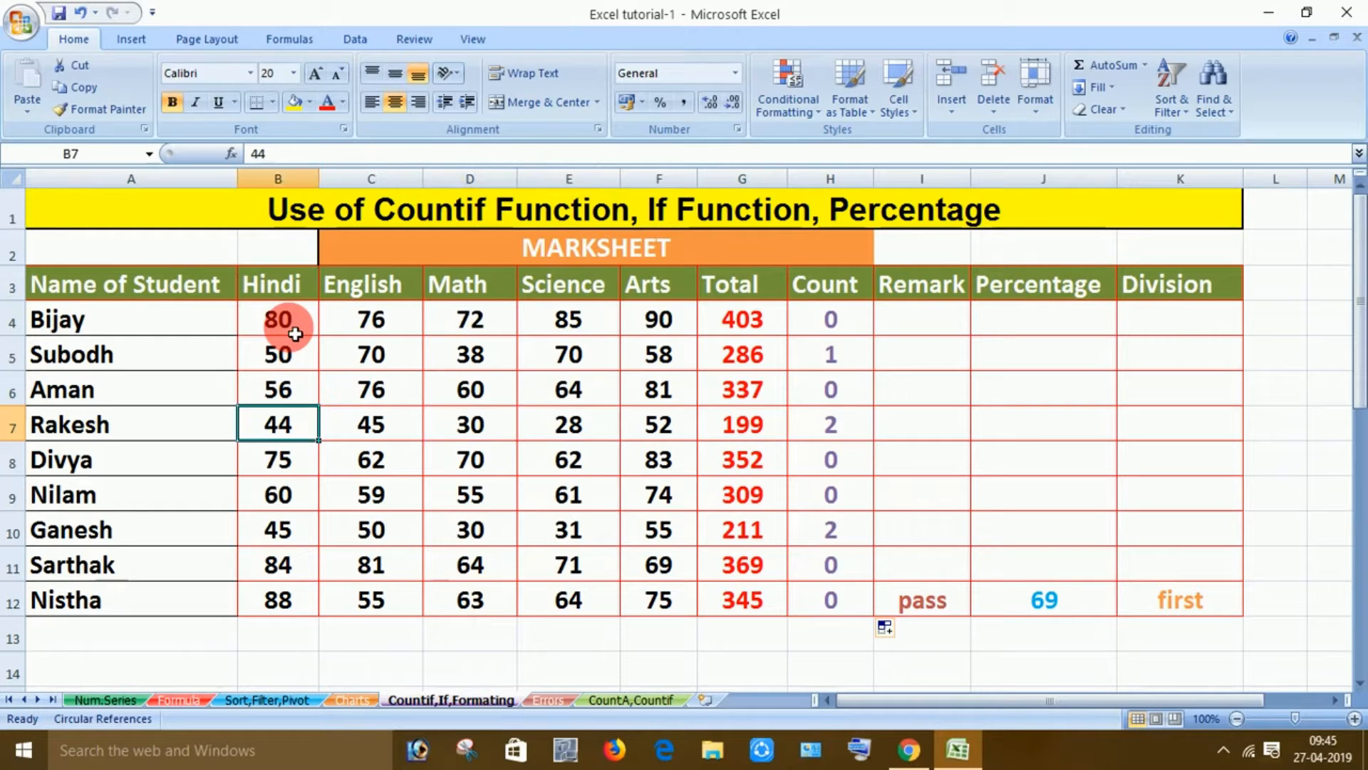
- Check the subject marks in row 10 against the Count value in H10
key(Down)
key(Down)
key(Down)
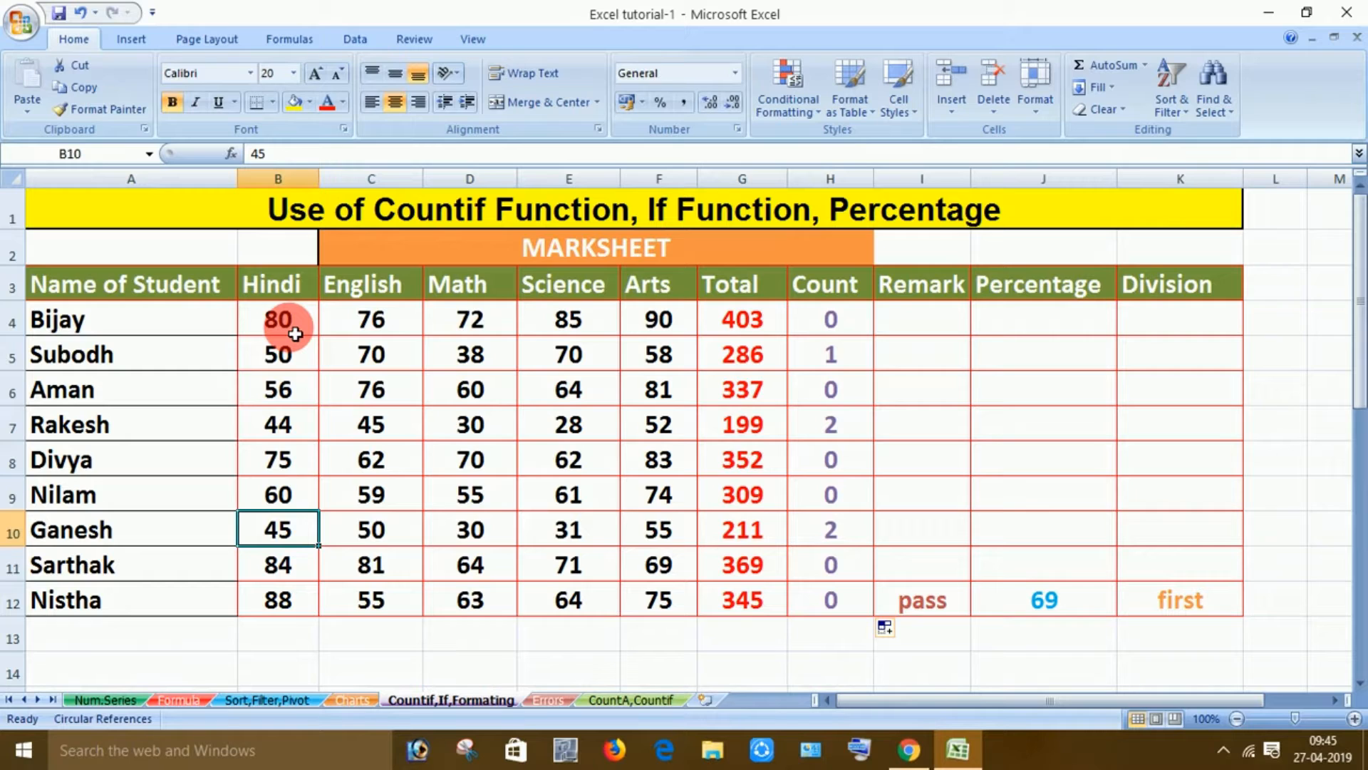
key(Right)
key(Right)
key(Right)
key(Right)
key(Right)
key(Right)
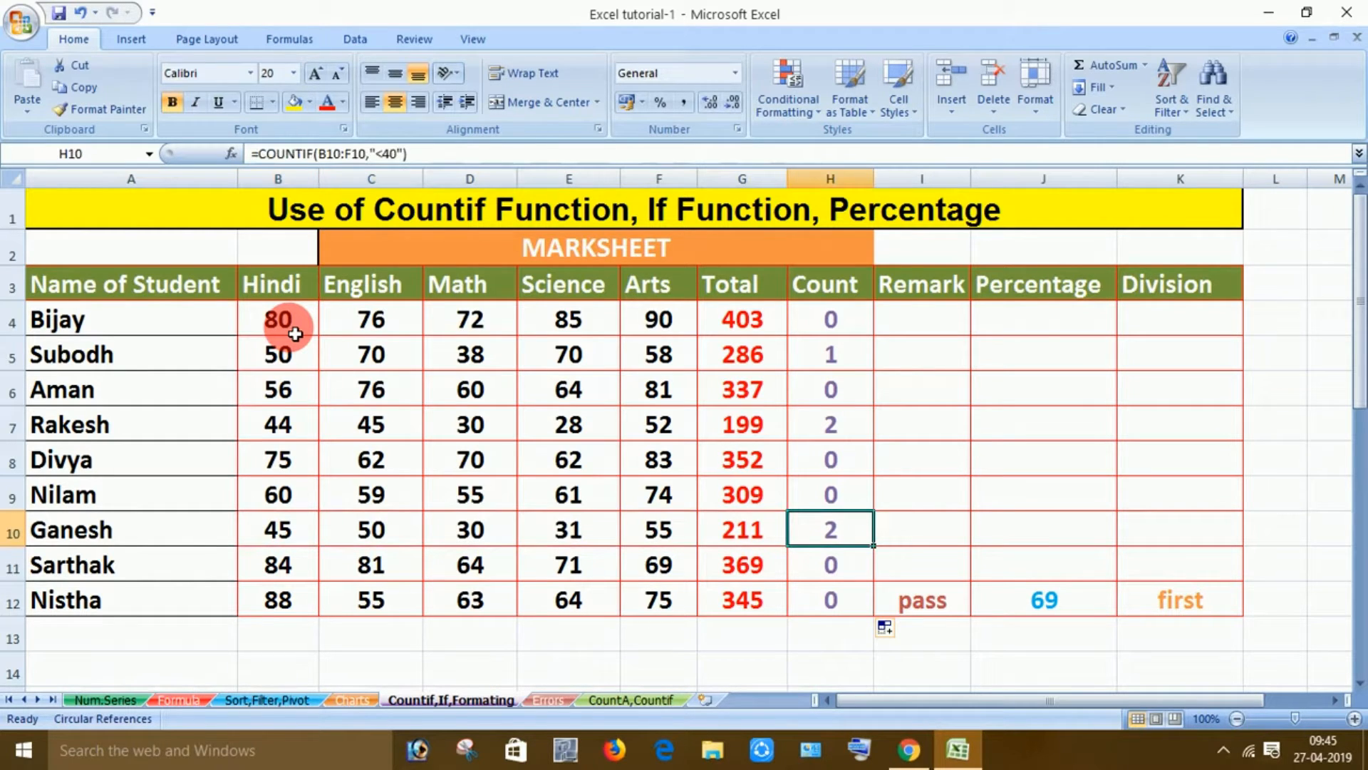
- Review the first student's Count formula in H4 and select the adjacent Remark cell, I4
key(Up)
key(Up)
key(Up)
key(Up)
key(Up)
key(Up)
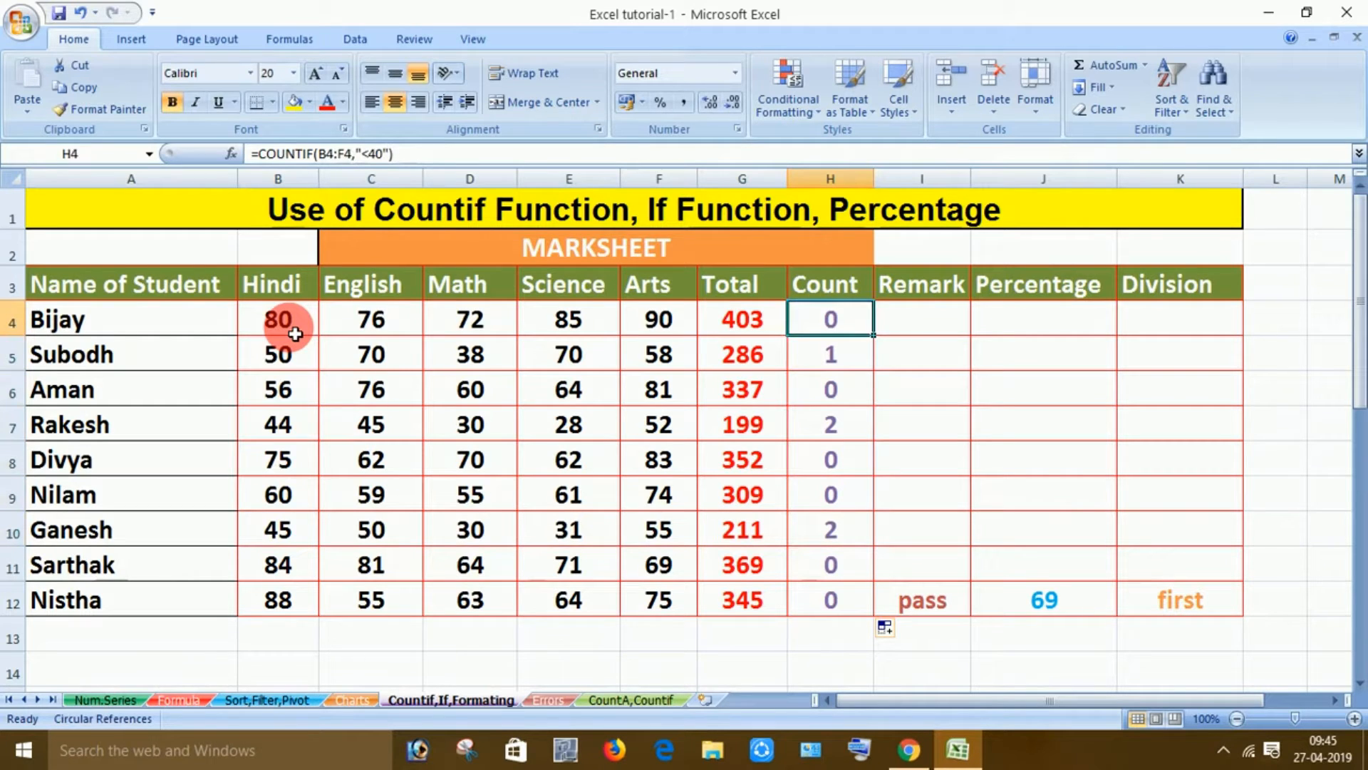
key(Right)
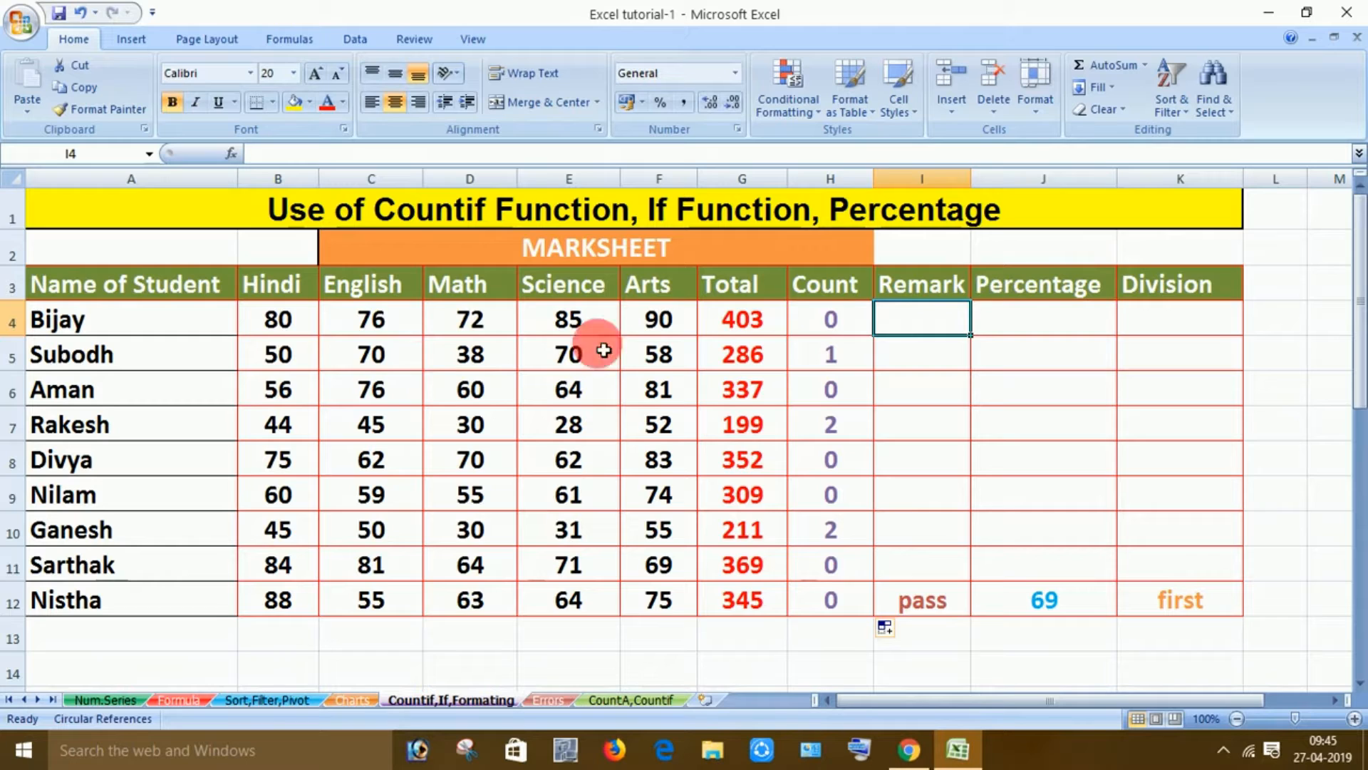
click(846, 327)
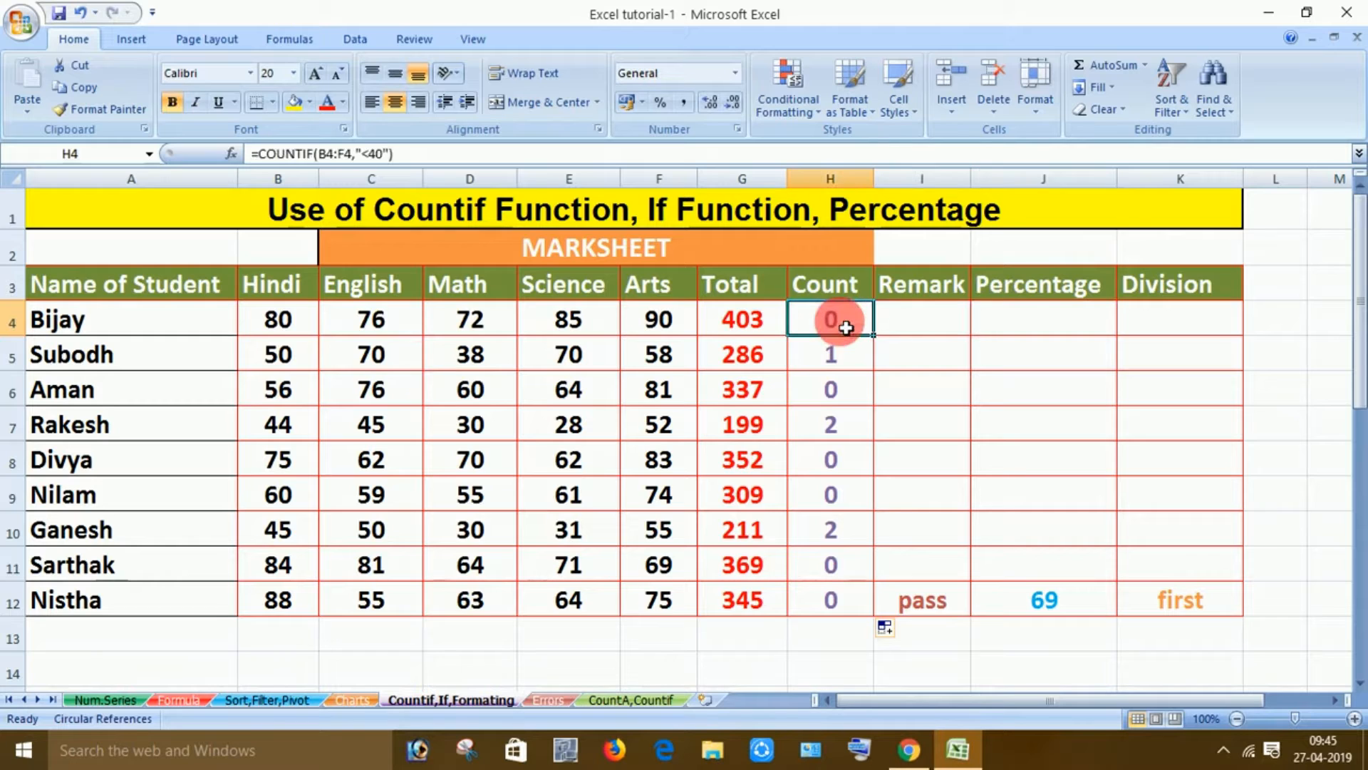
click(911, 317)
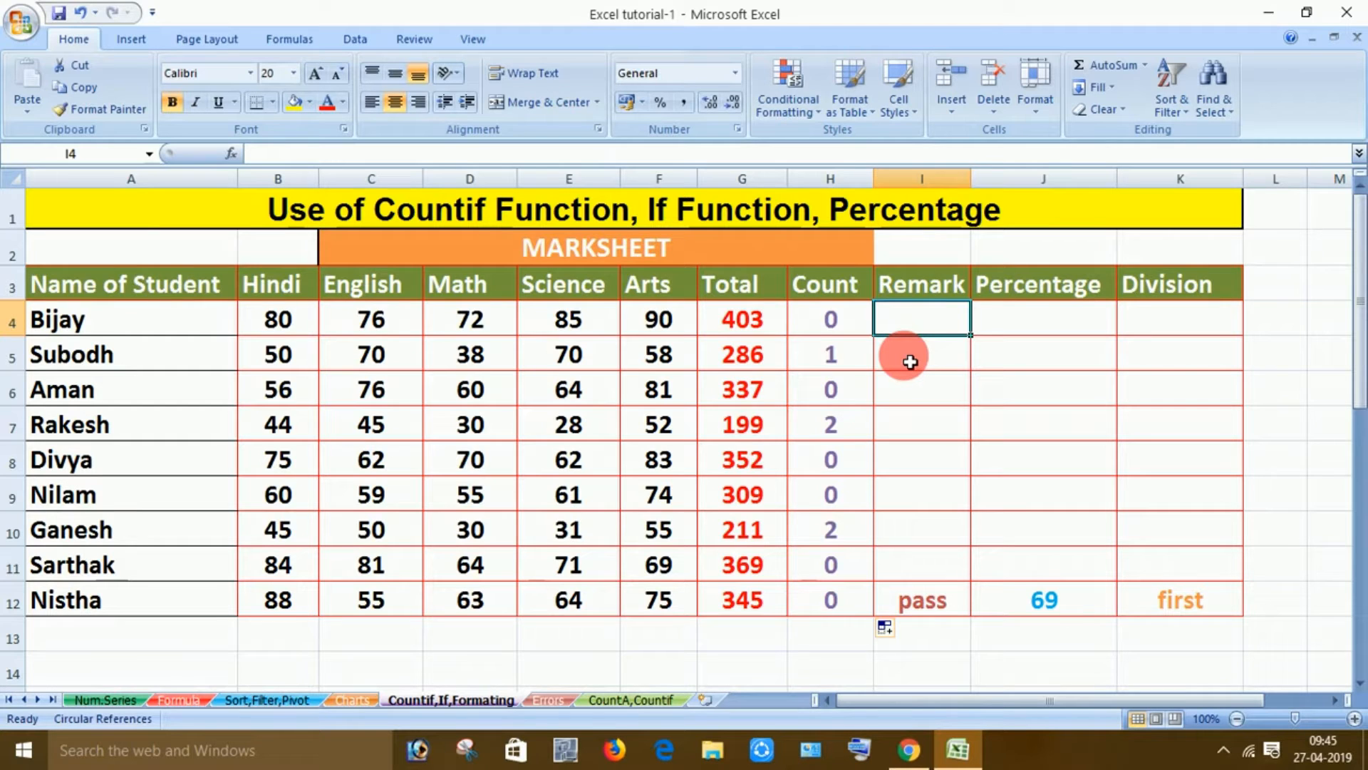
double_click(924, 327)
text(if)
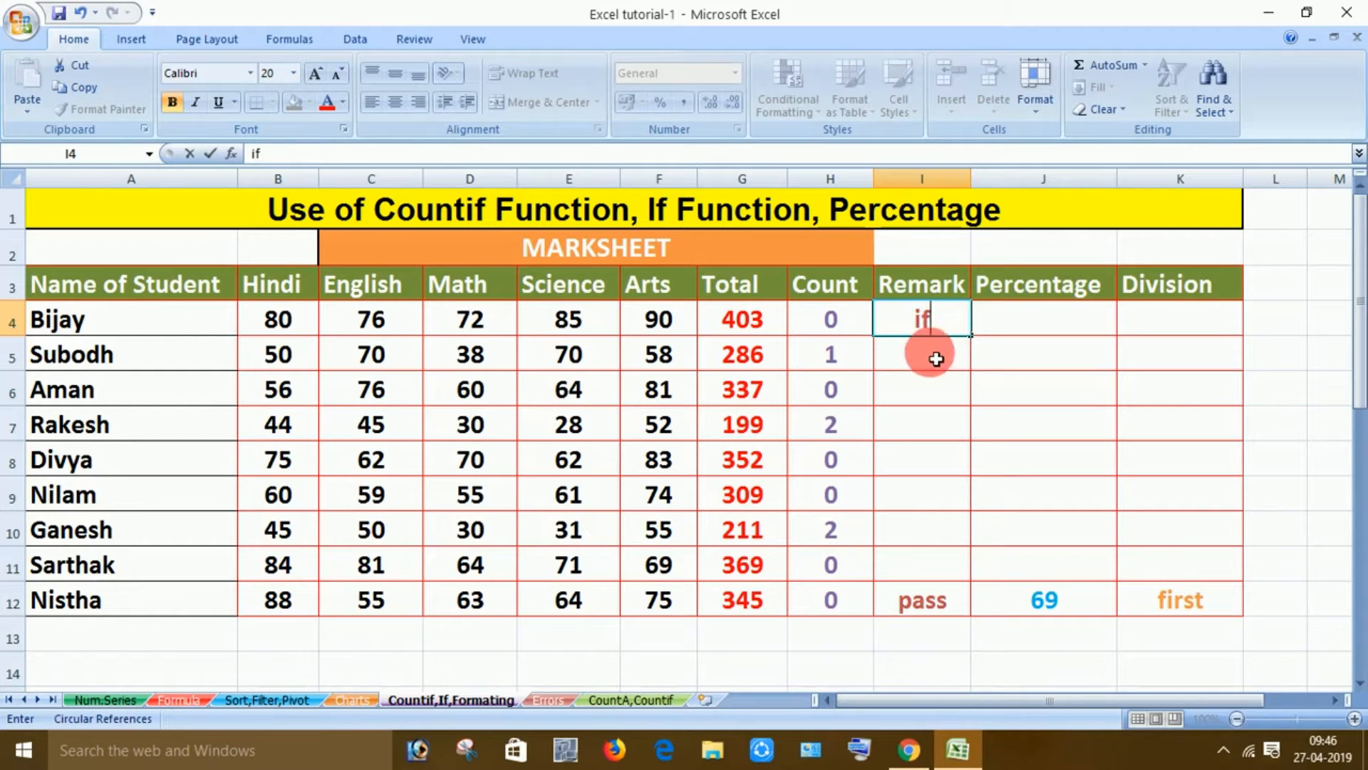
click(933, 356)
click(947, 324)
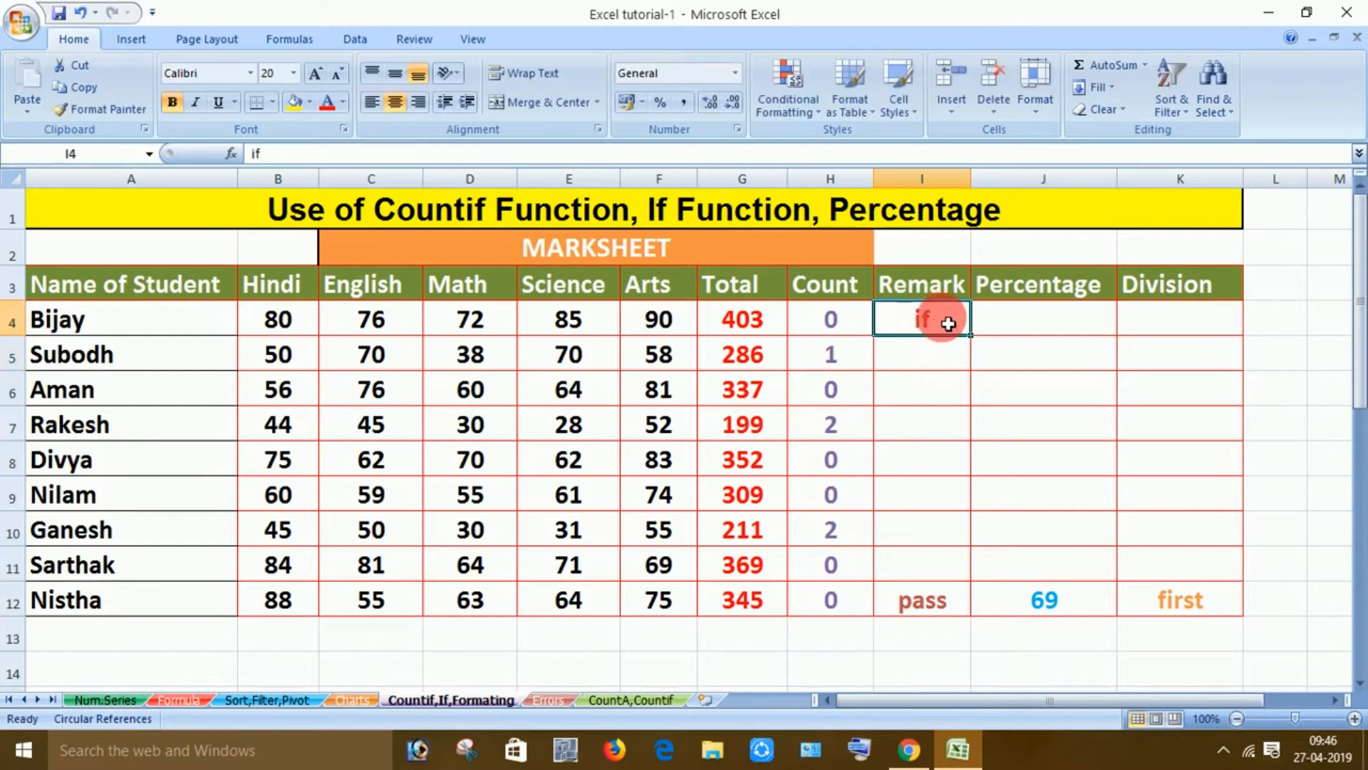
key(BackSpace)
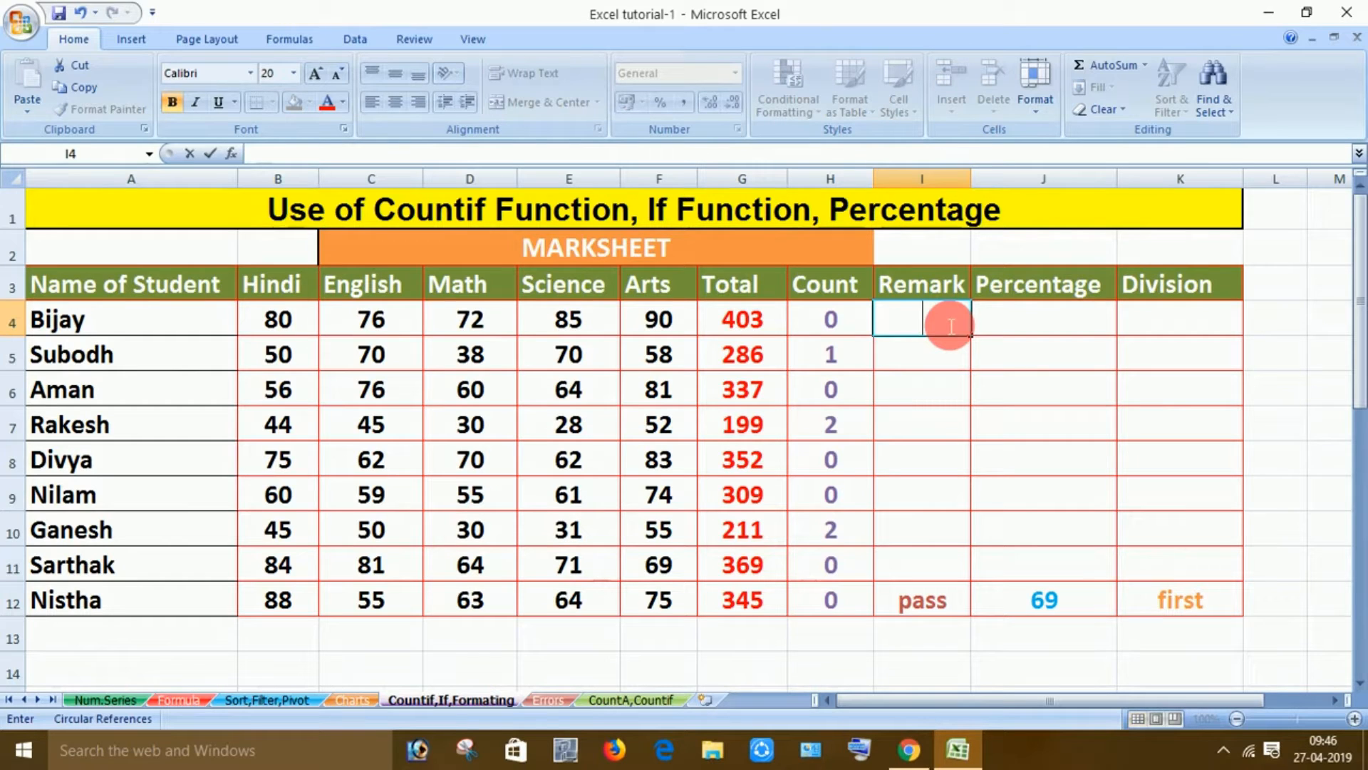
text(IF()
key(BackSpace)
key(BackSpace)
key(BackSpace)
- Insert the IF function from the function library into the first student's Remark cell, I4
click(231, 153)
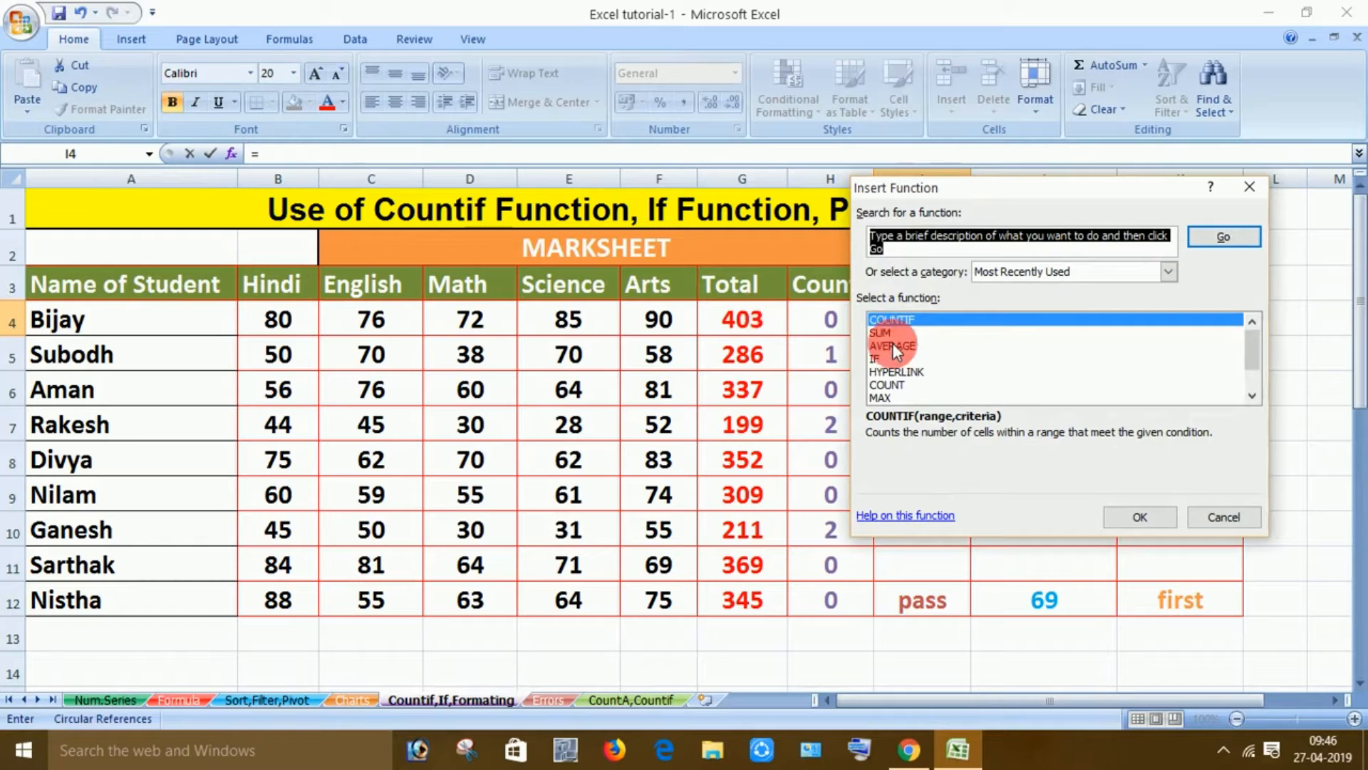
click(874, 357)
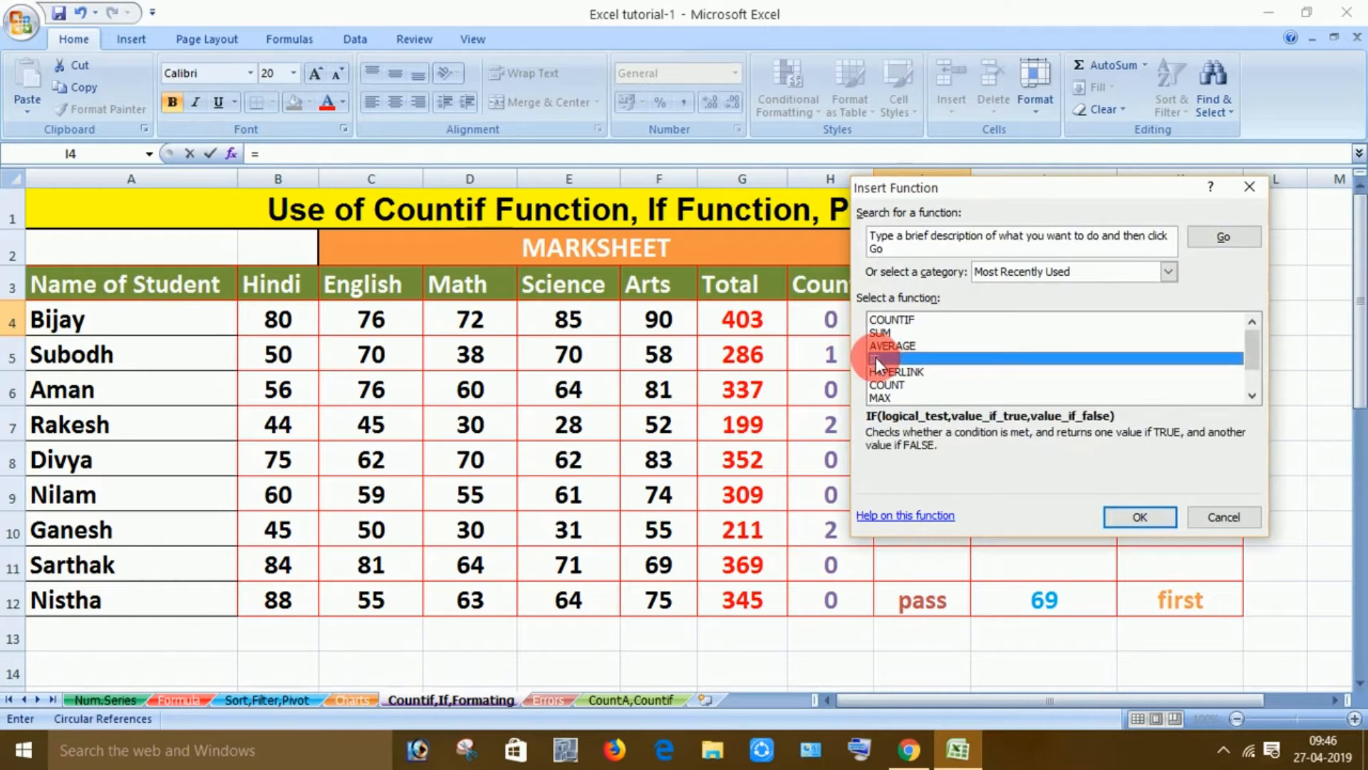
click(1140, 507)
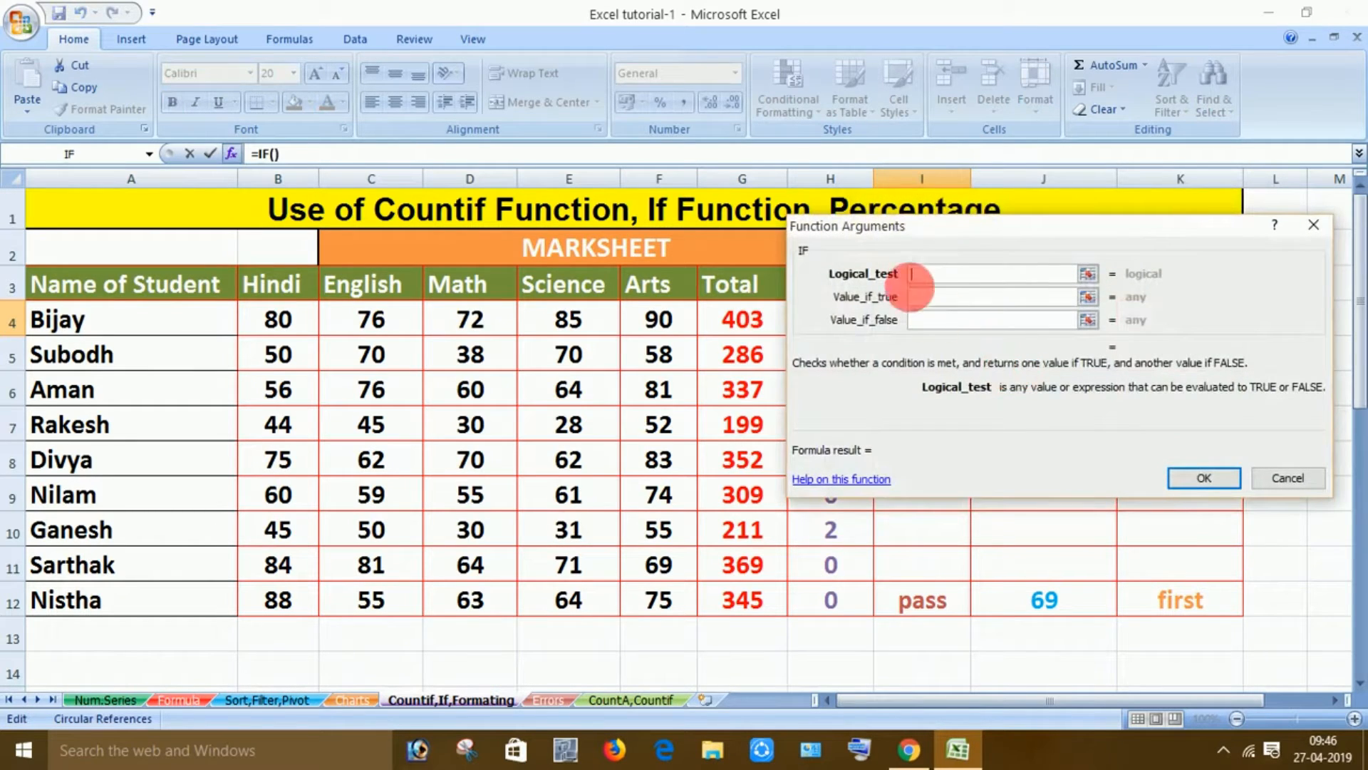
- Set the IF function's logical test to H4=0, using the first student's Count cell
drag(984, 228, 904, 397)
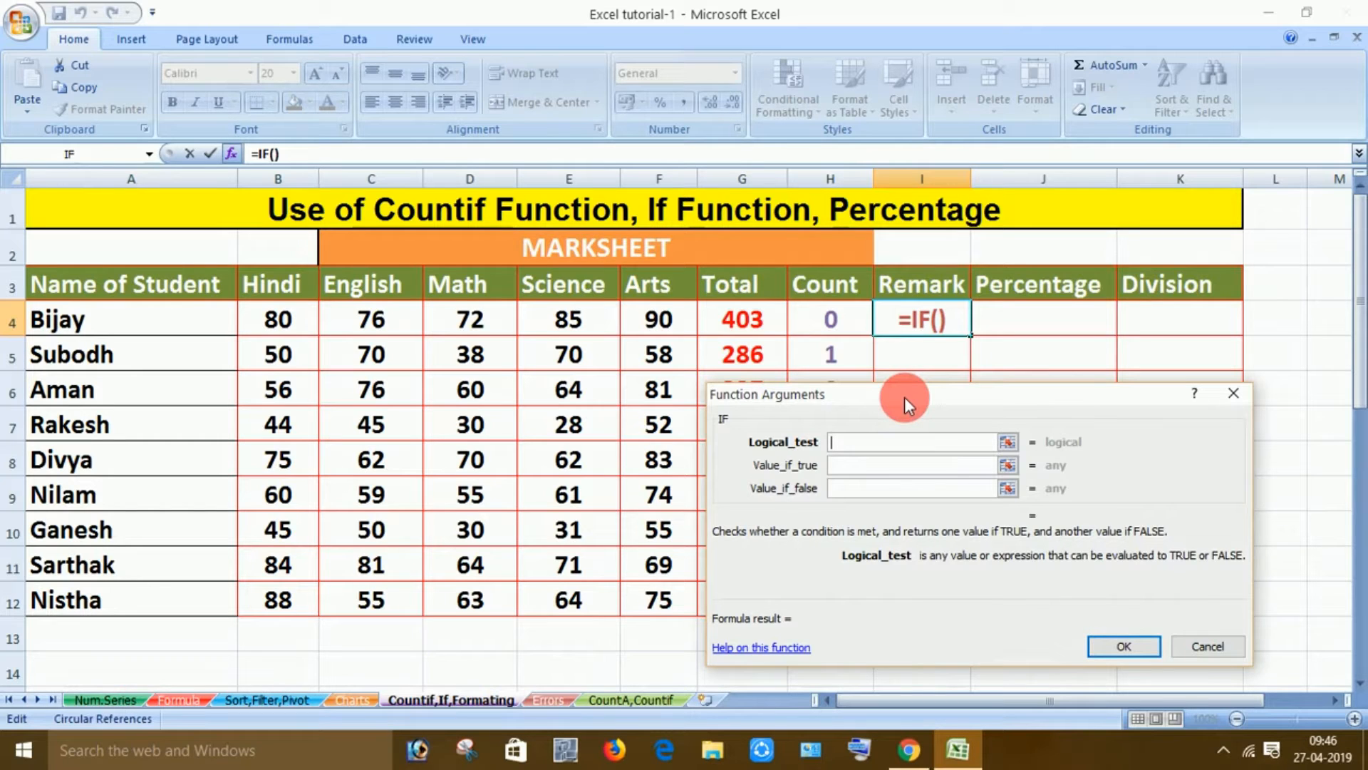
click(834, 324)
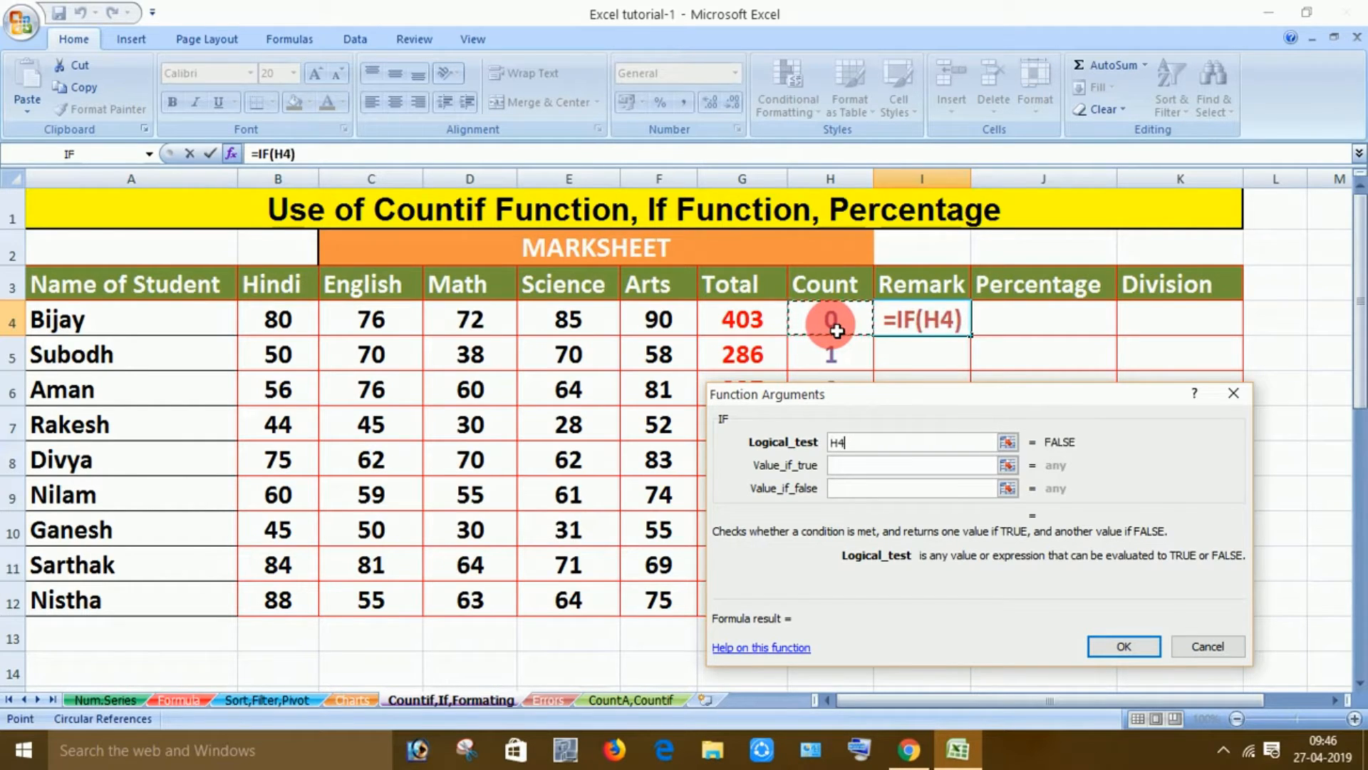
text(=)
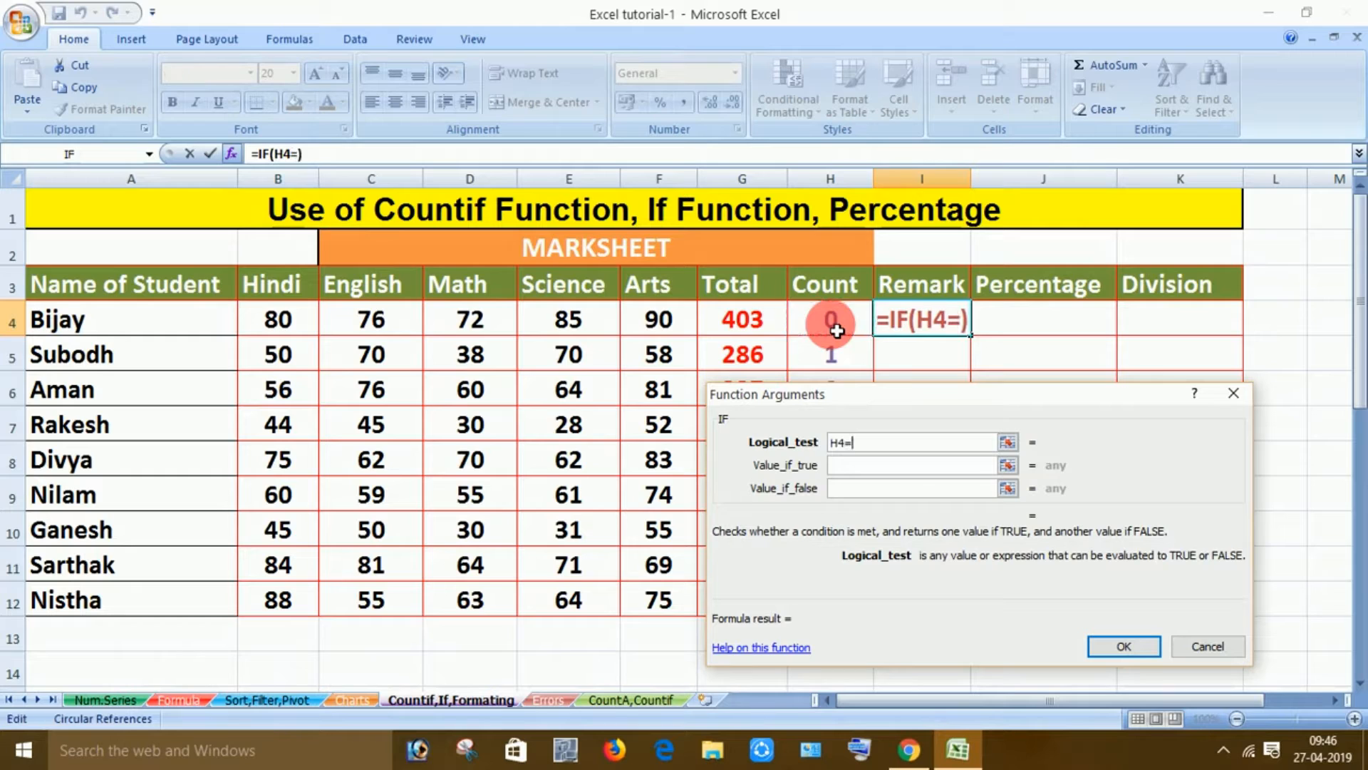
text(0)
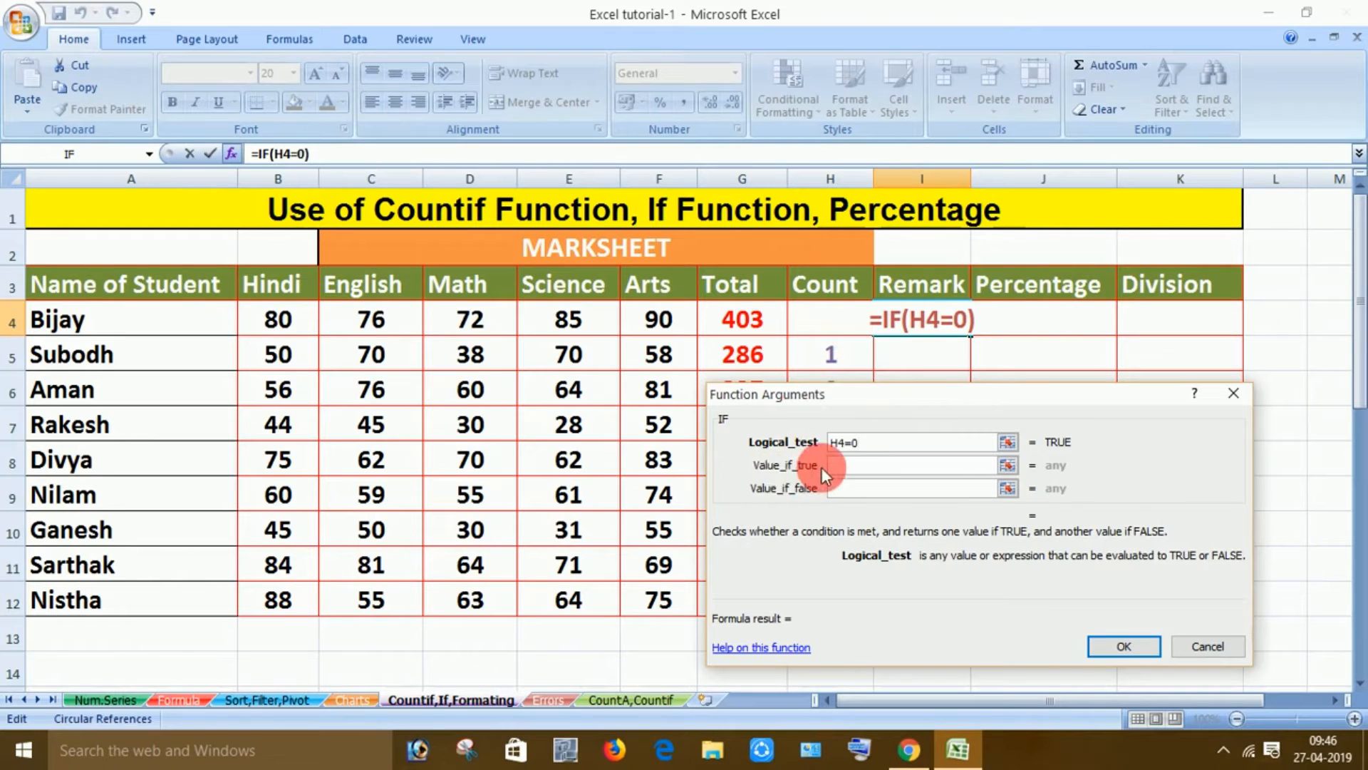
- Set the IF function's value if true to PASS and make the value if false ready for entry
click(864, 467)
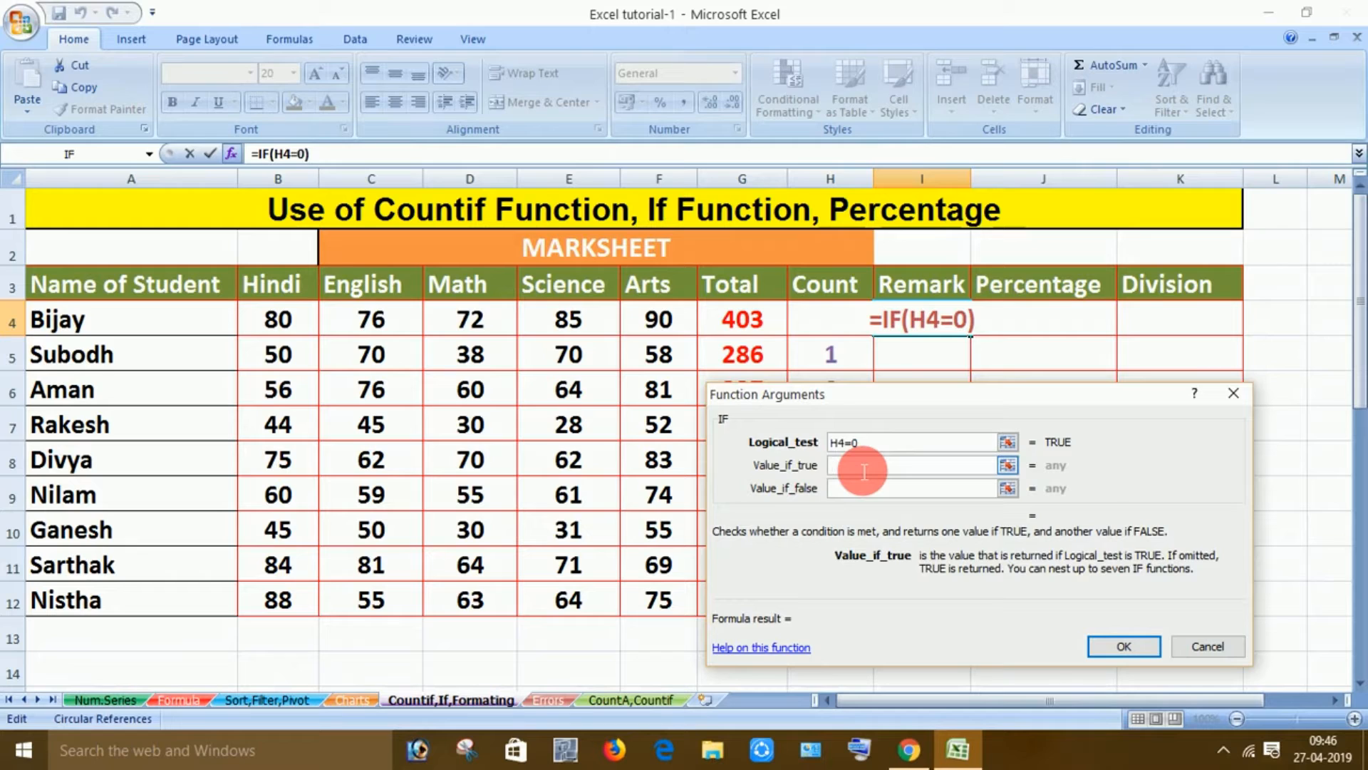
text(P)
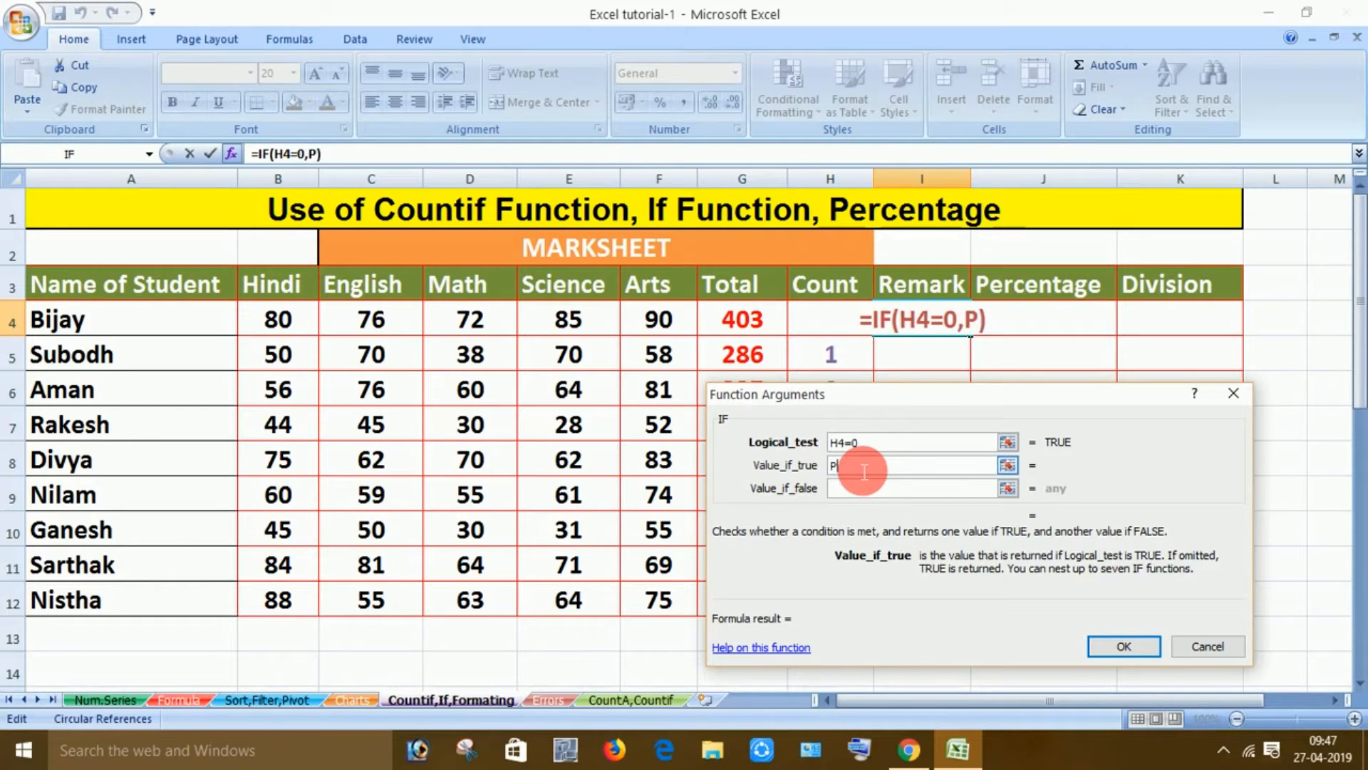
text(ASS)
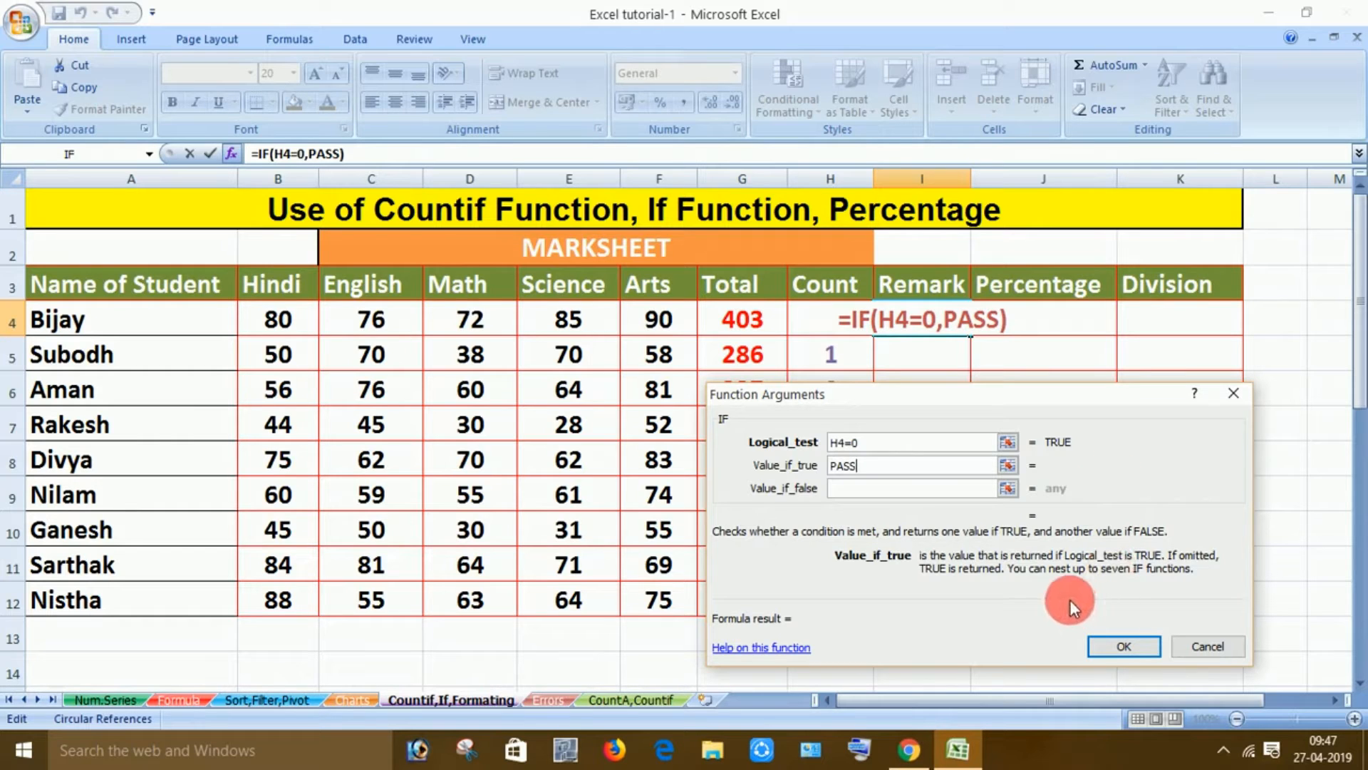
click(934, 491)
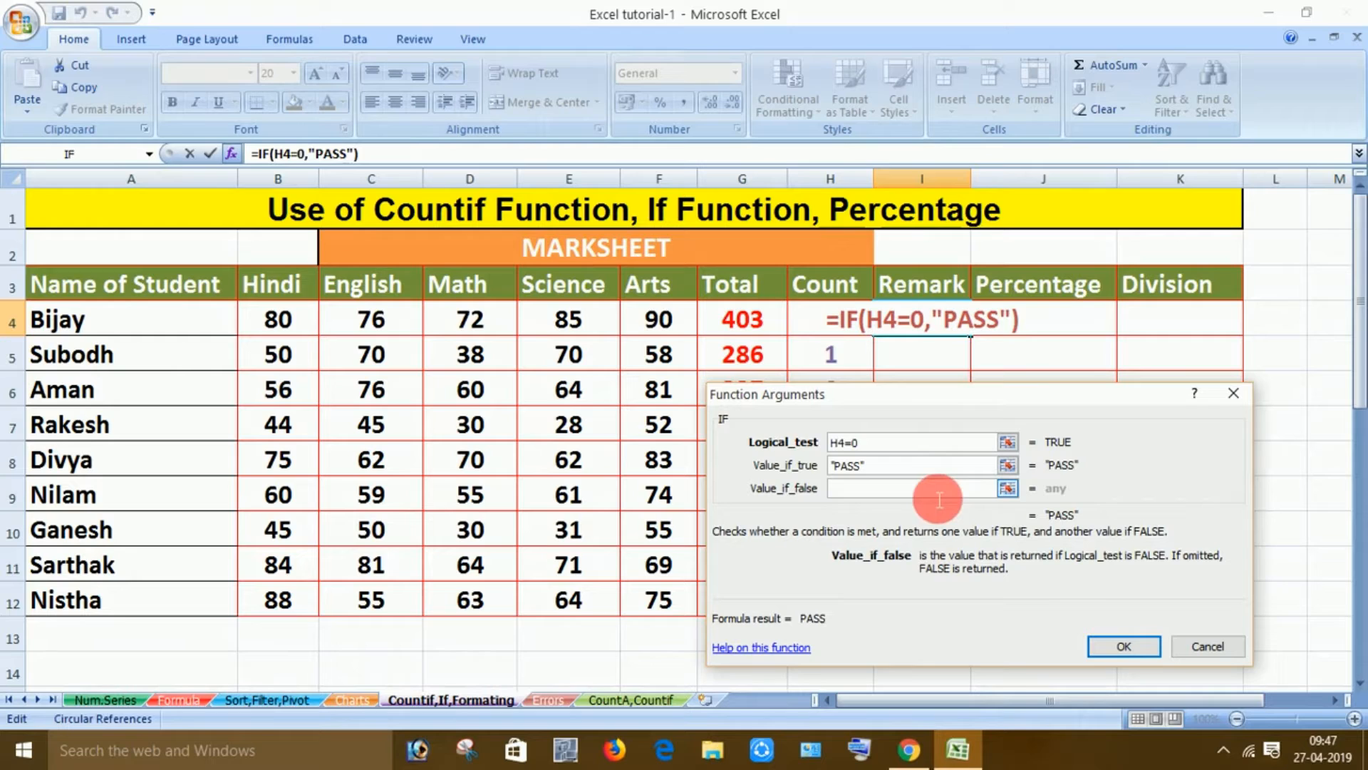
- Close the IF function arguments and review the first student's Count formula in H4
click(1115, 646)
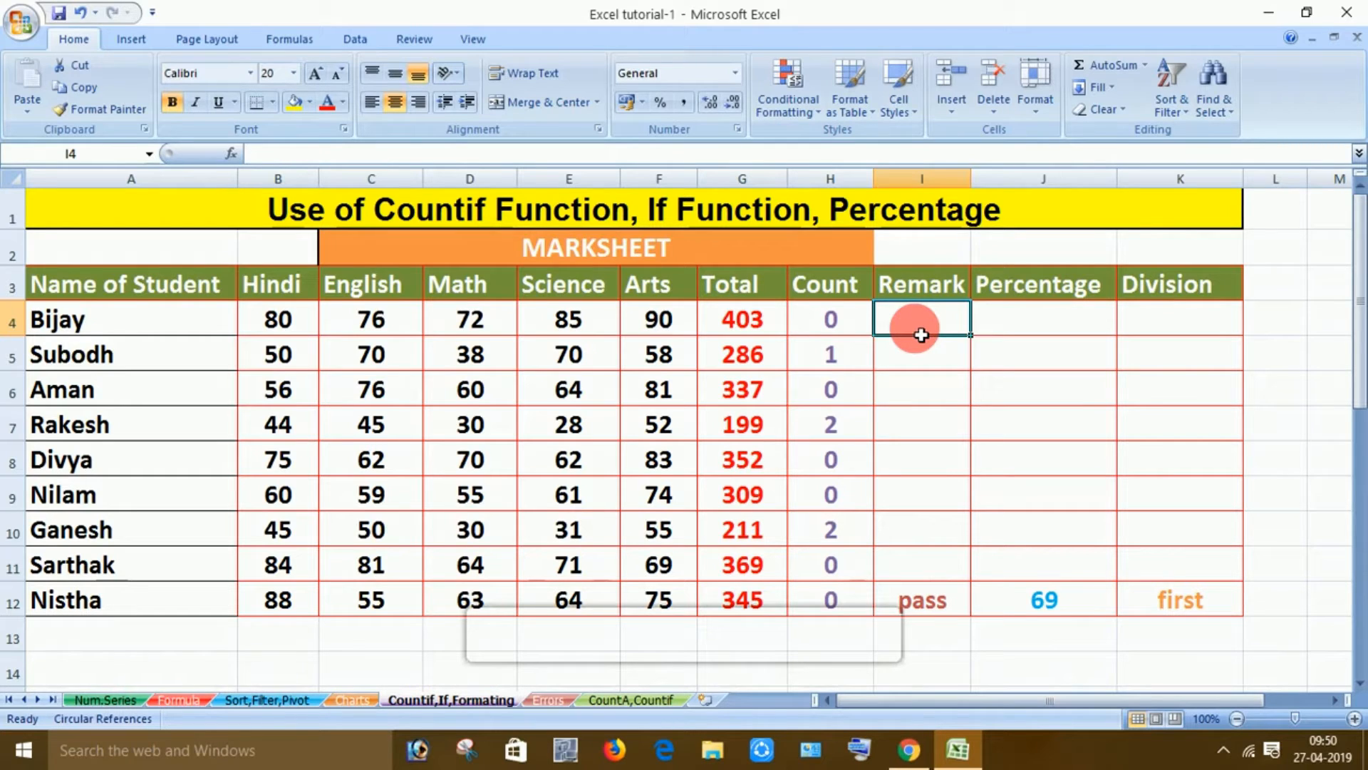
click(864, 321)
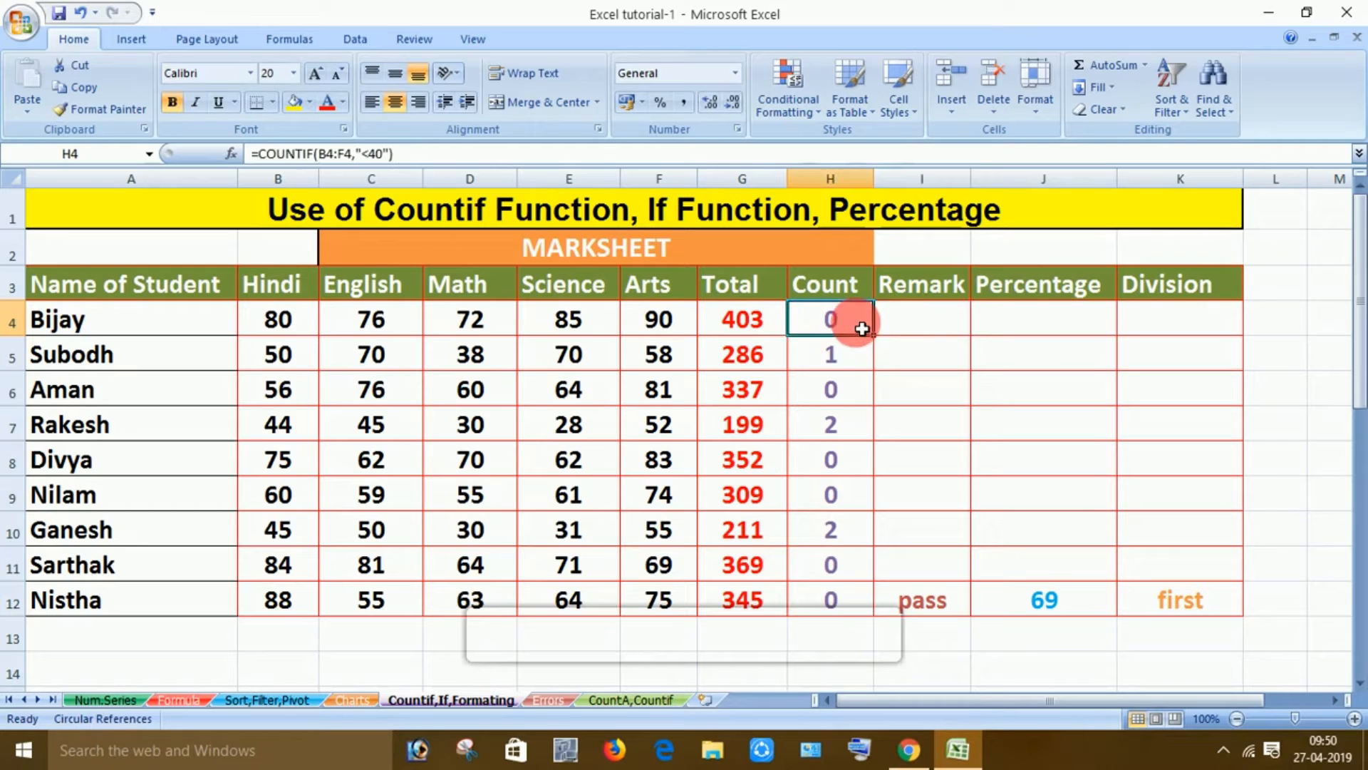
- Start an IF formula directly in the first student's Remark cell, I4, with the logical test H4=0
click(917, 327)
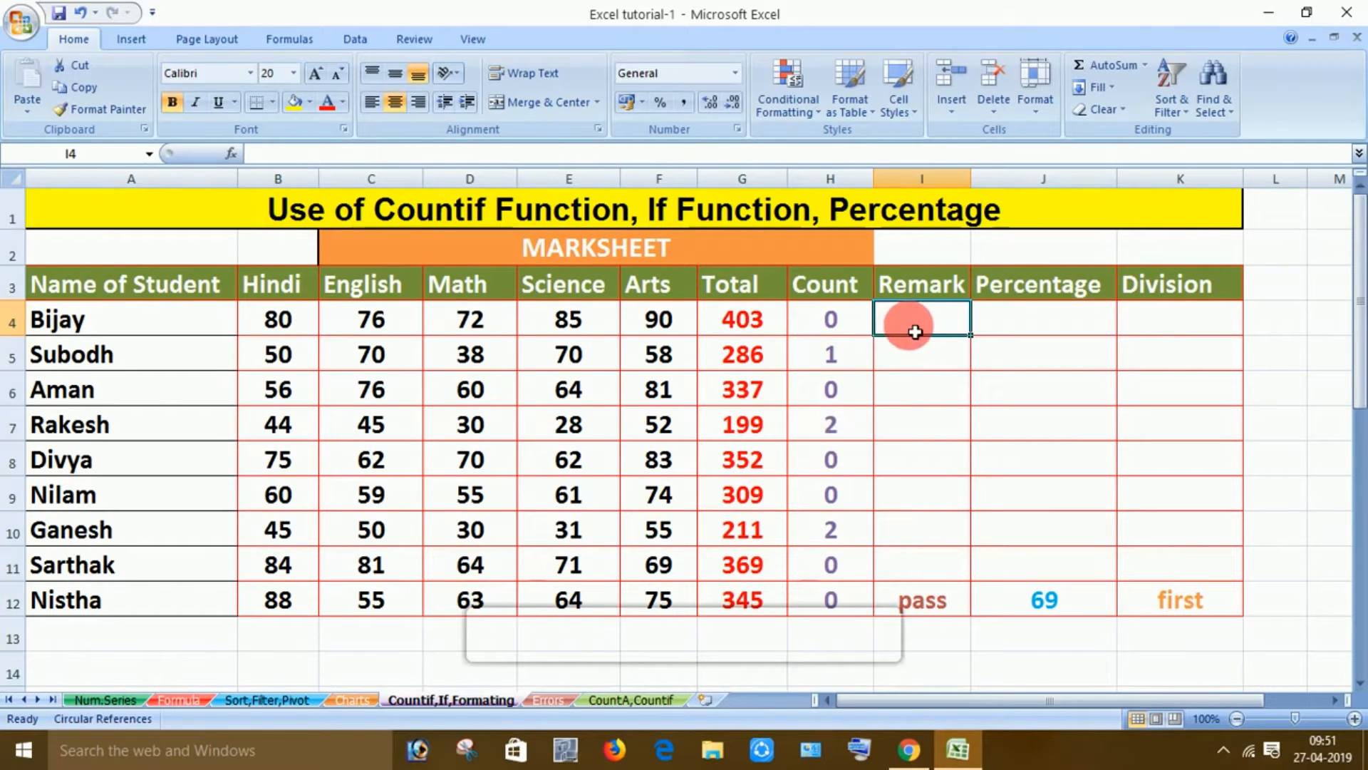
text(=)
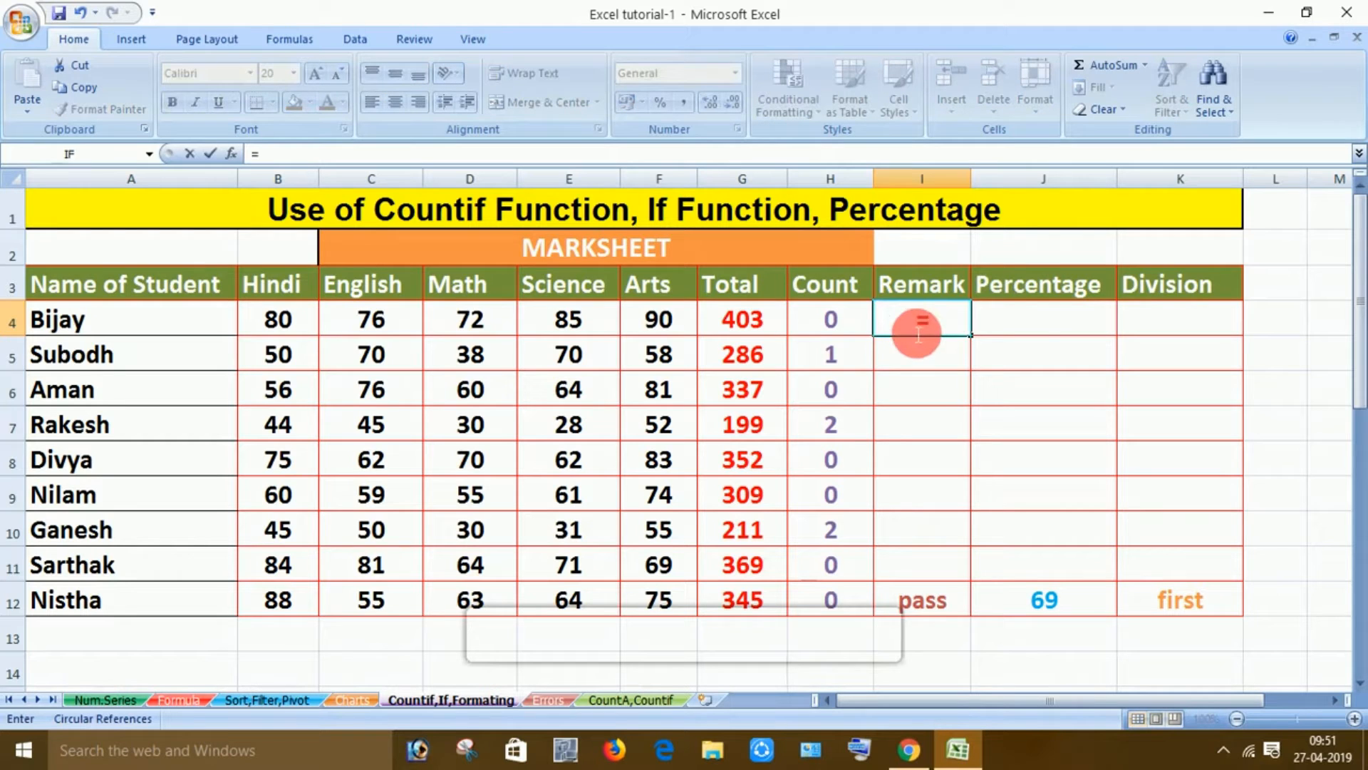
text(IF)
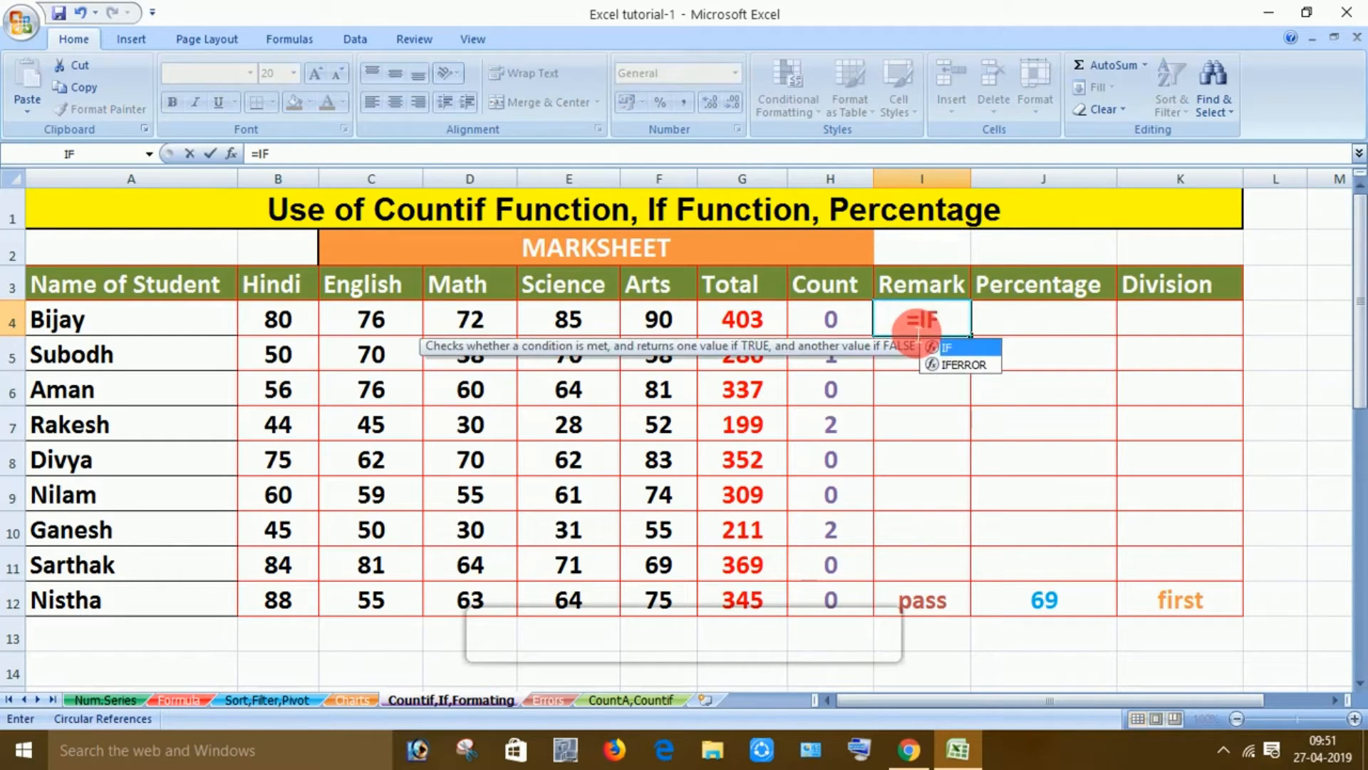
double_click(944, 347)
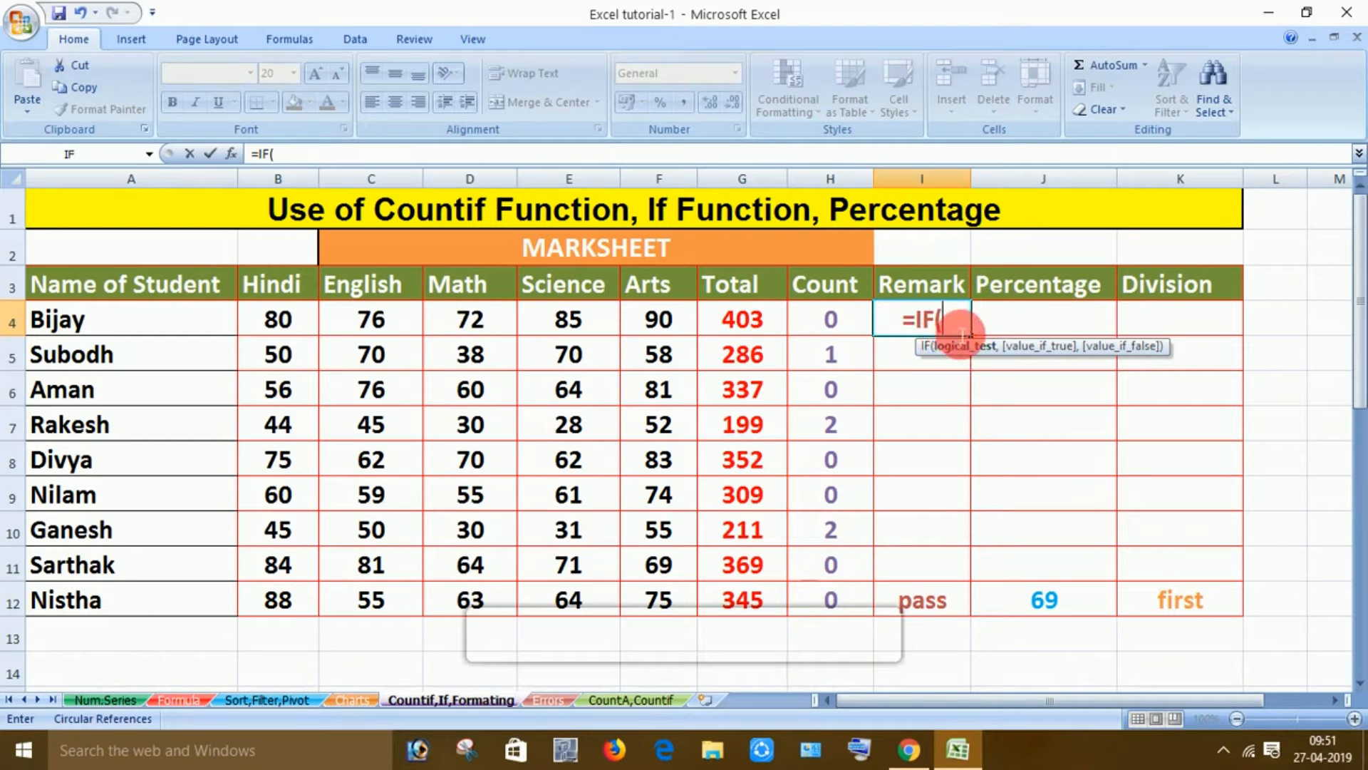
click(840, 327)
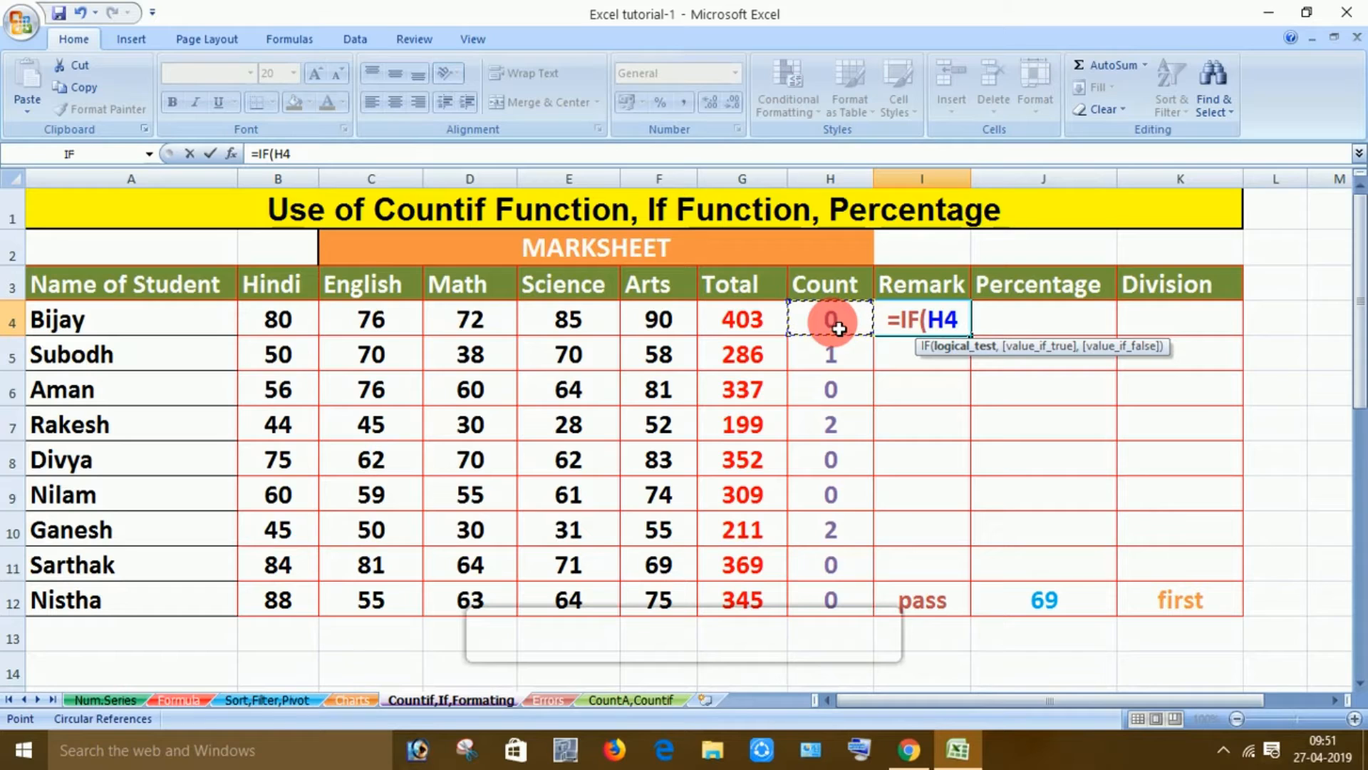
text(=0)
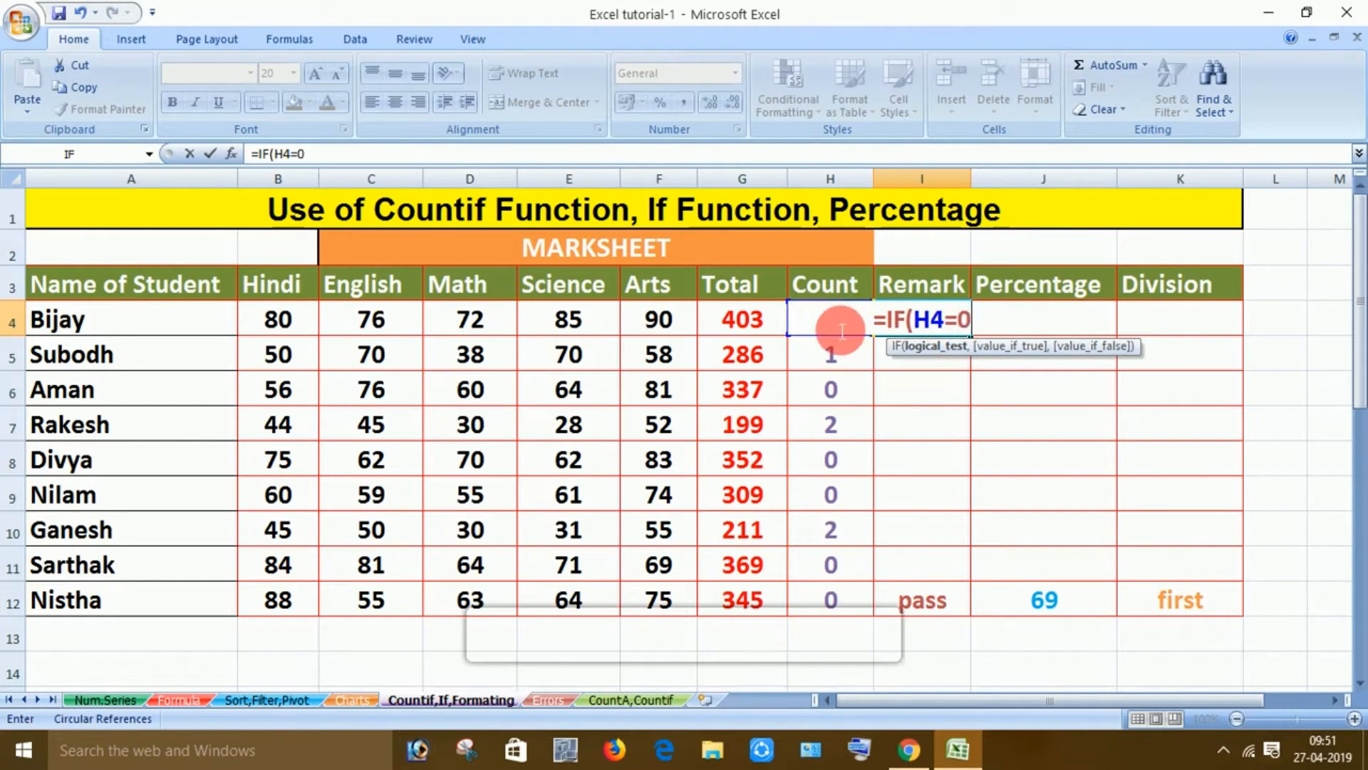
- Add "PASS" as the value if true in the I4 formula
text(,)
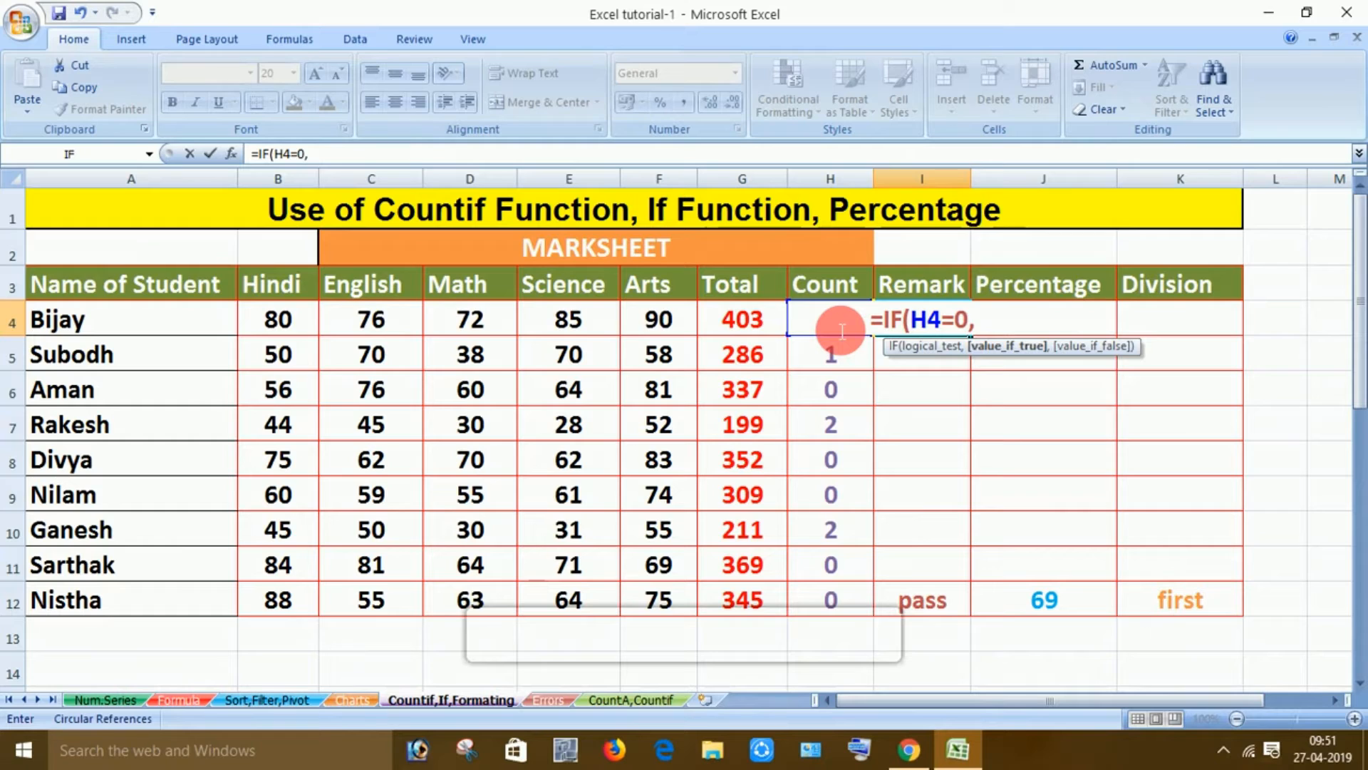
text(")
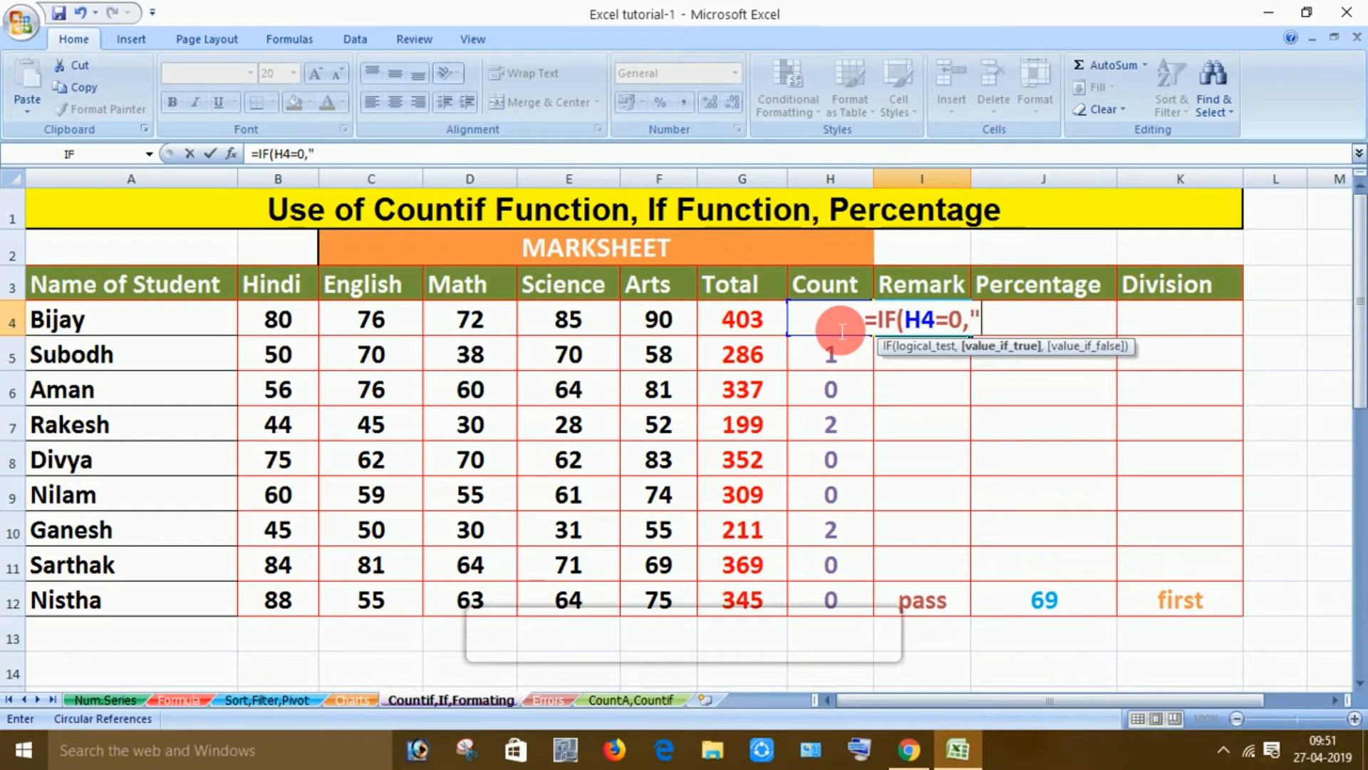
text(PA)
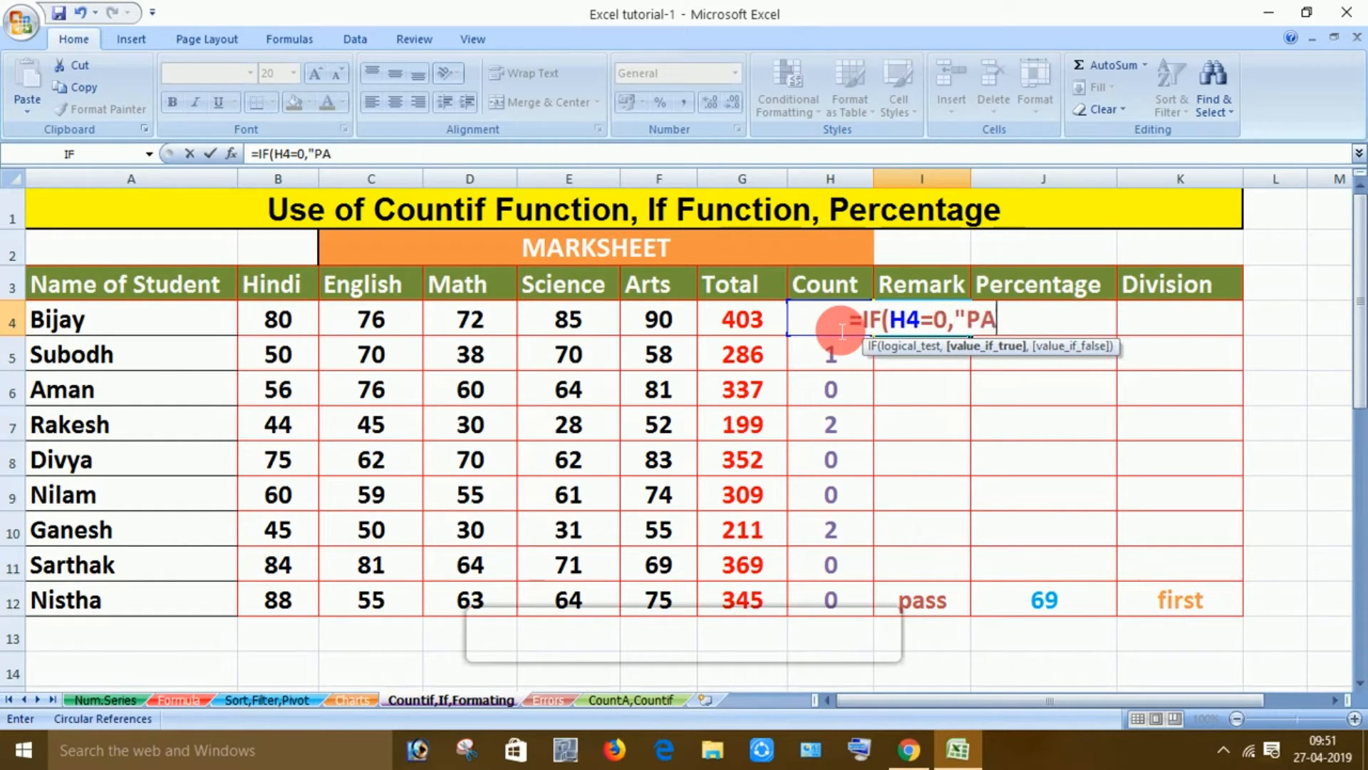
text(SS")
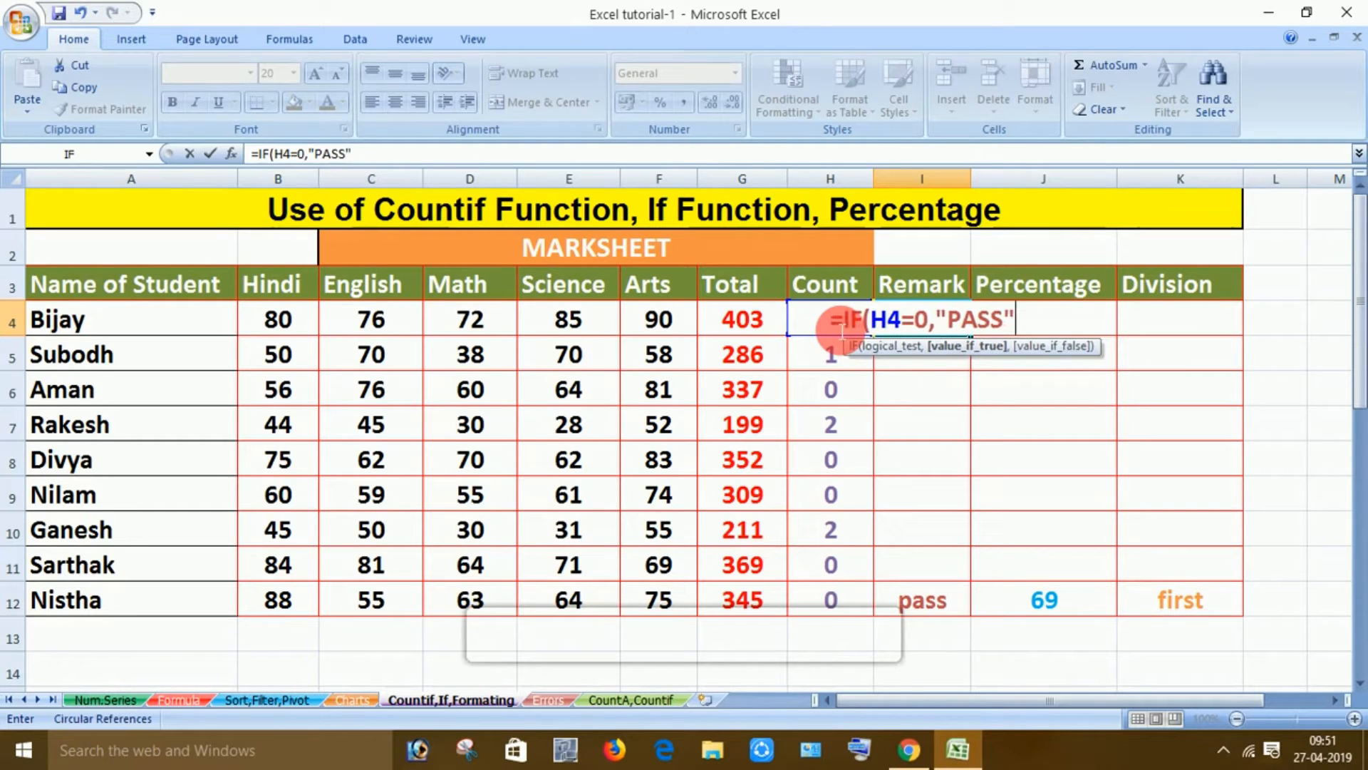
- Nest a second IF as the value if false in the I4 formula, with the logical test H4=1
text(,)
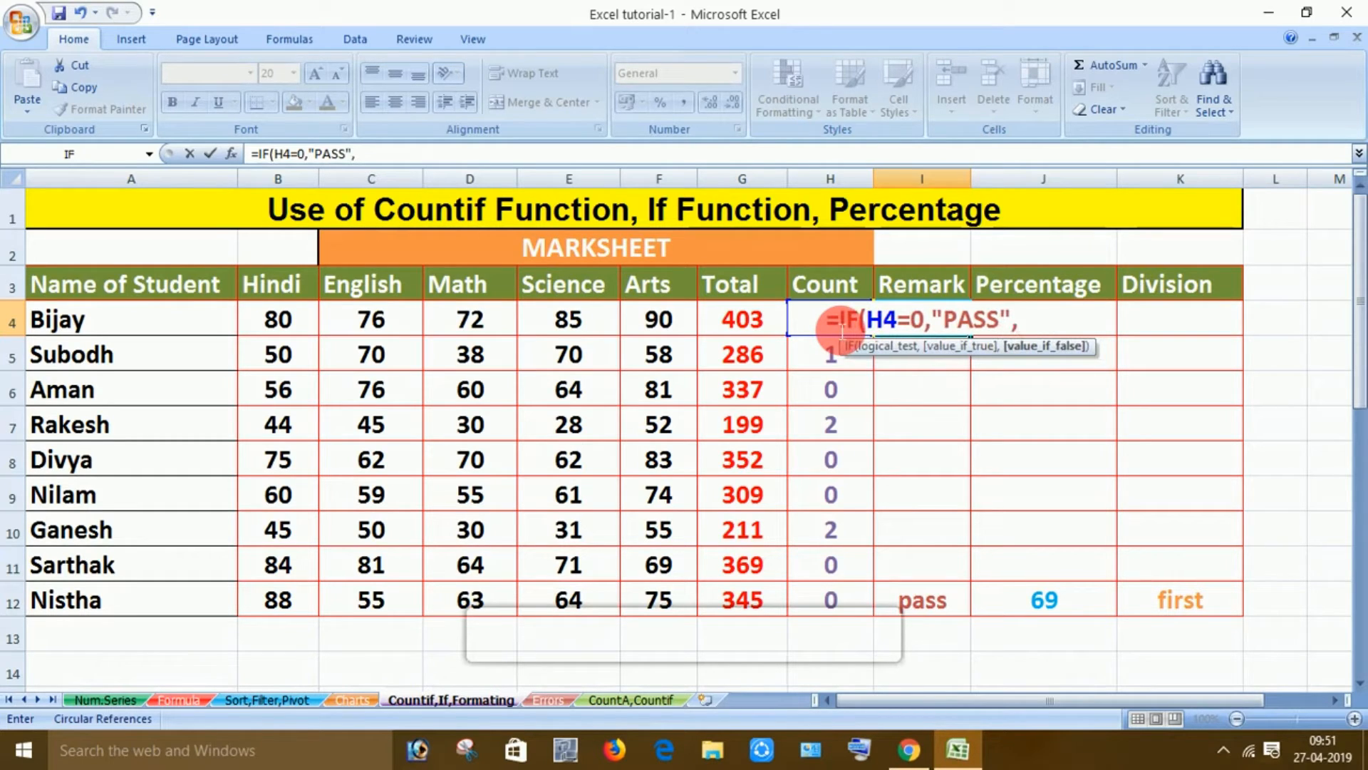
text(IF)
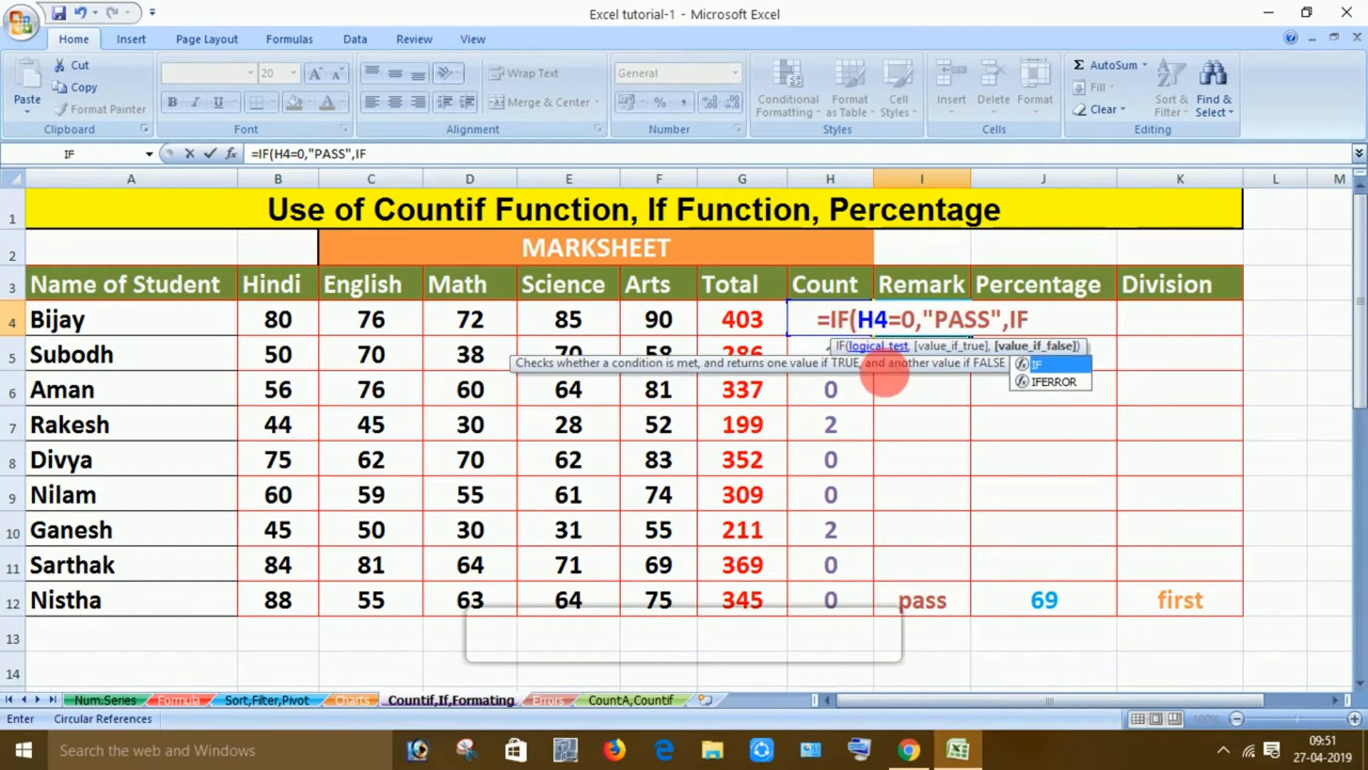
double_click(1032, 365)
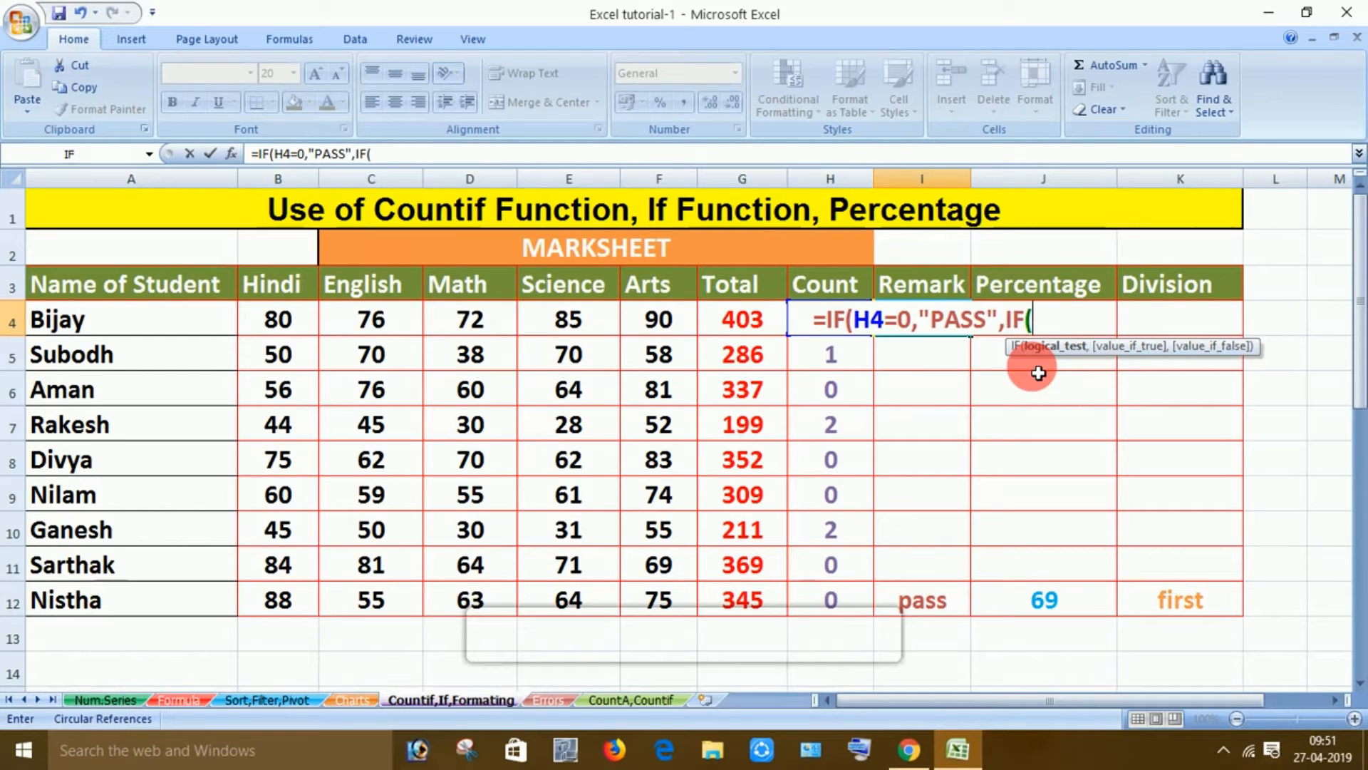
click(813, 333)
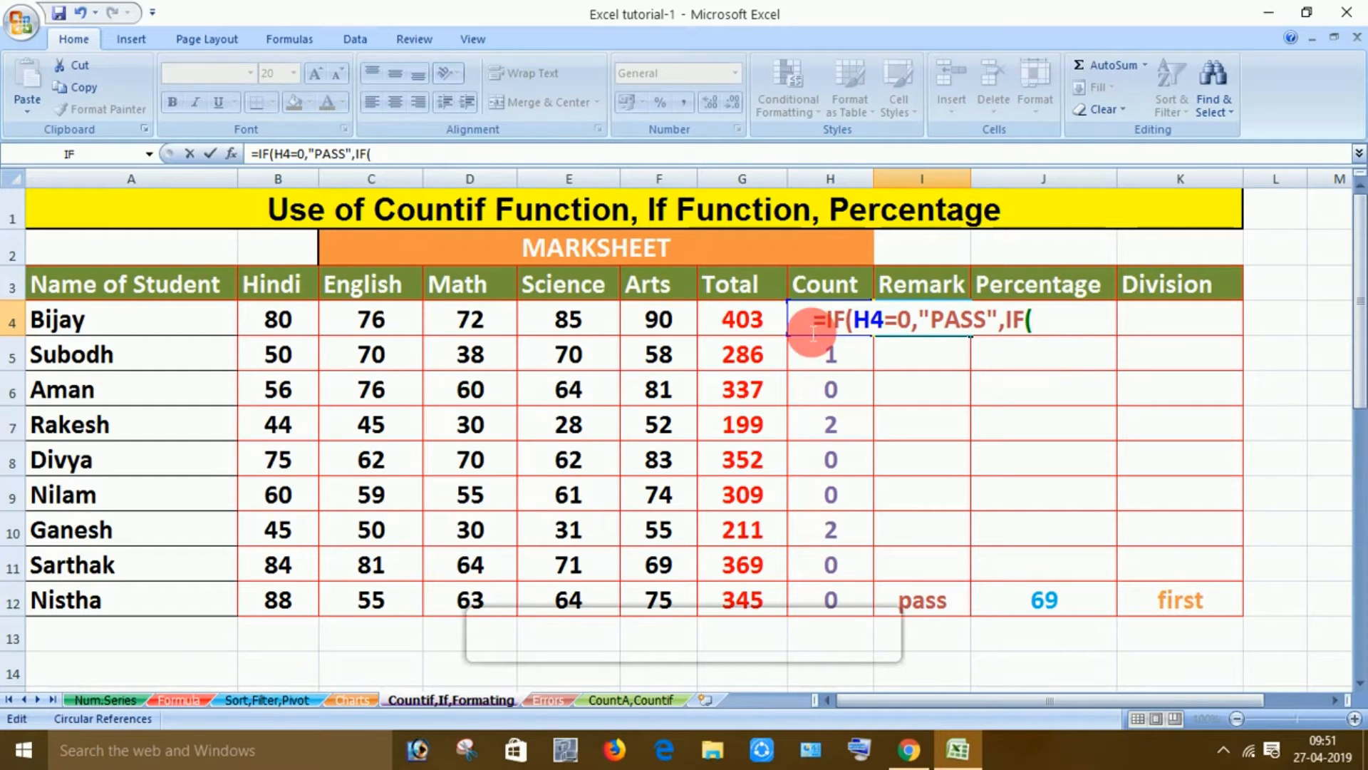
click(1061, 328)
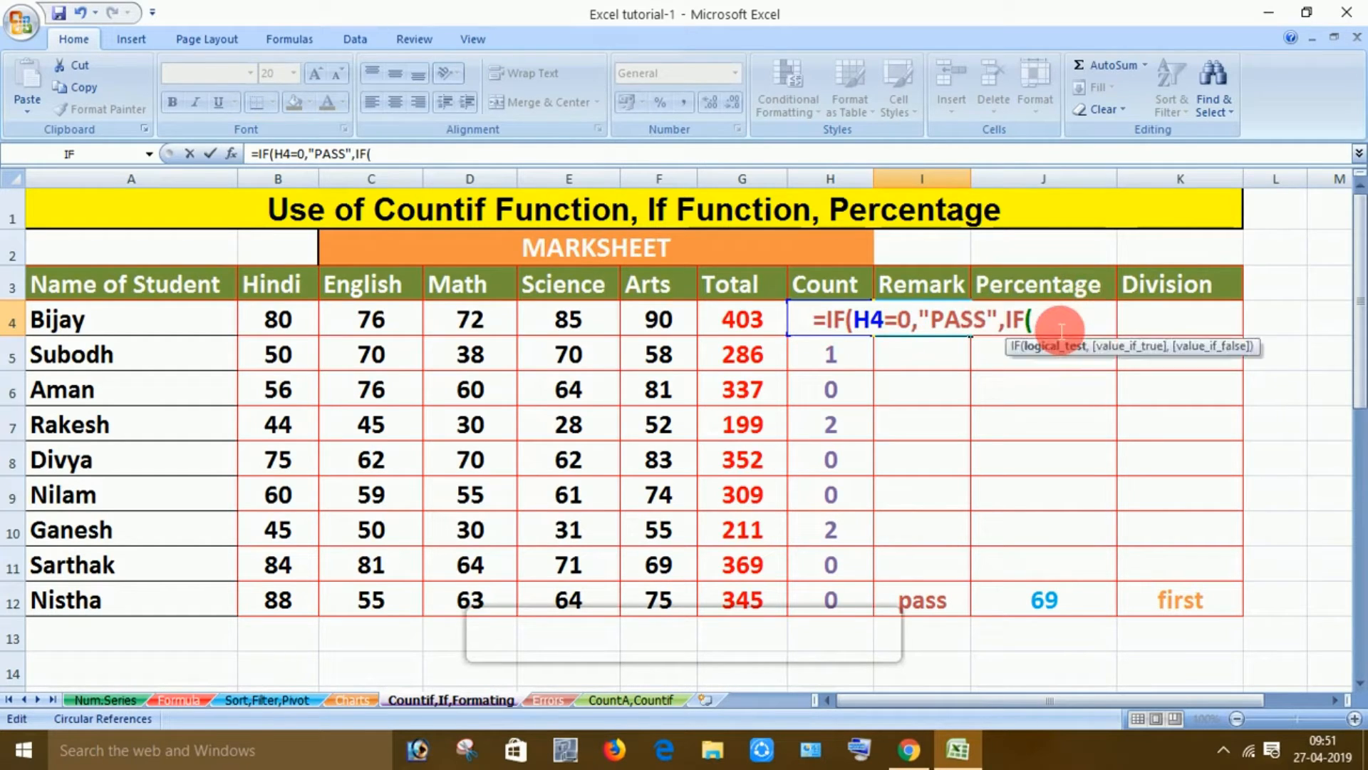
text(H)
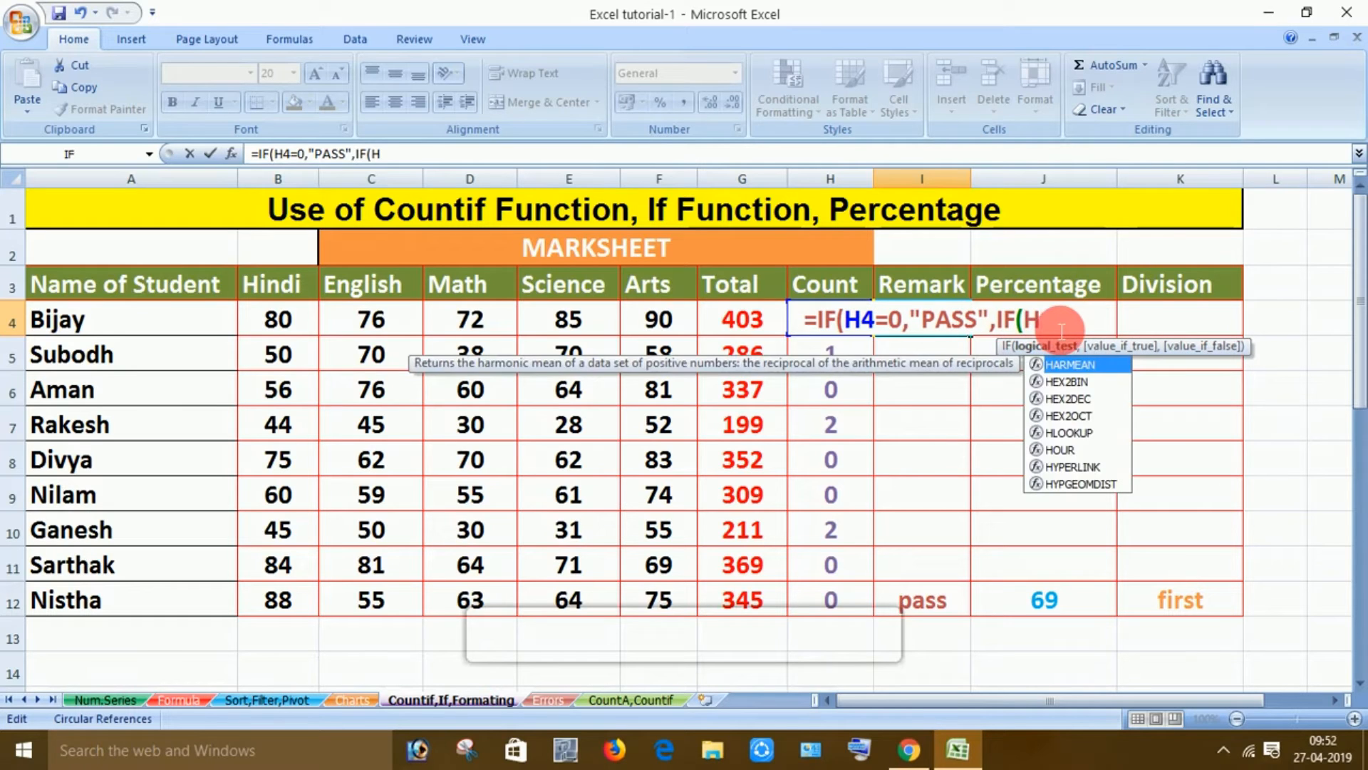
text(4)
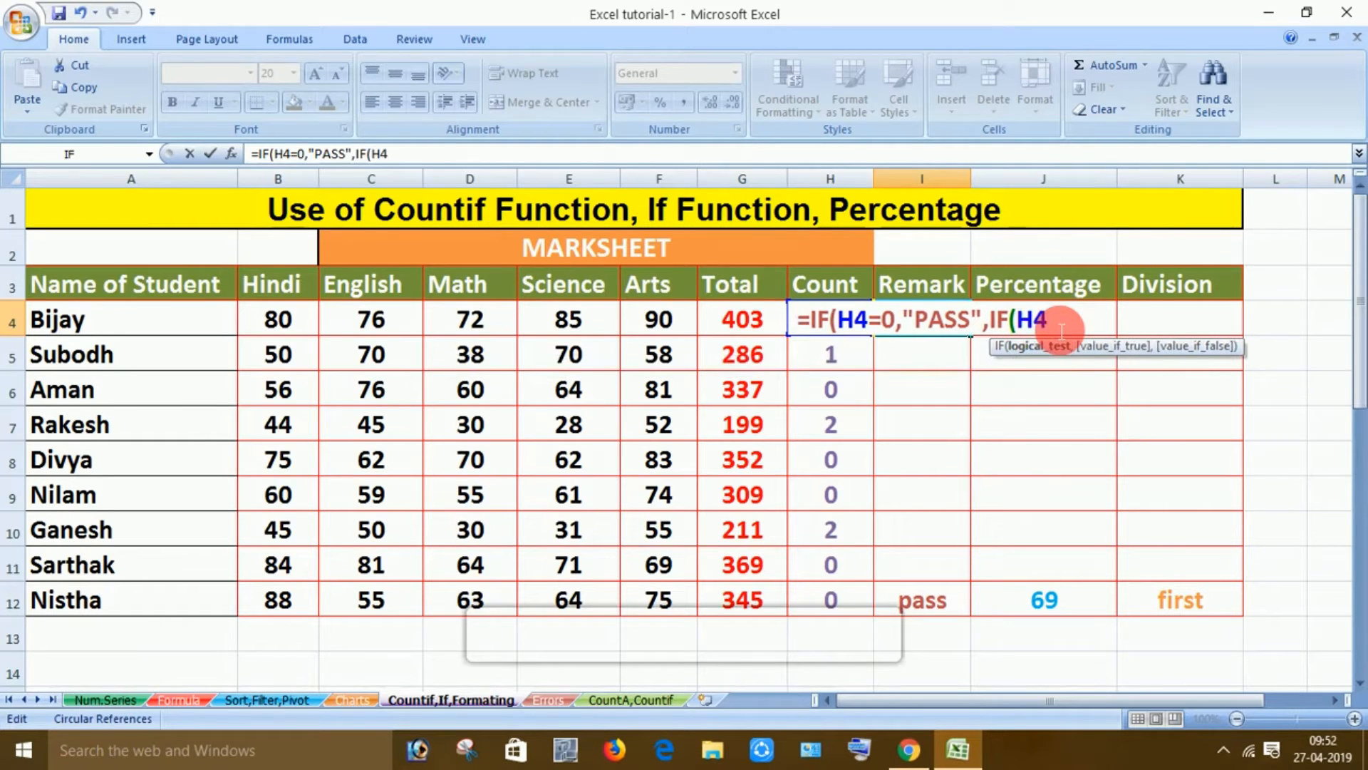
text(=1)
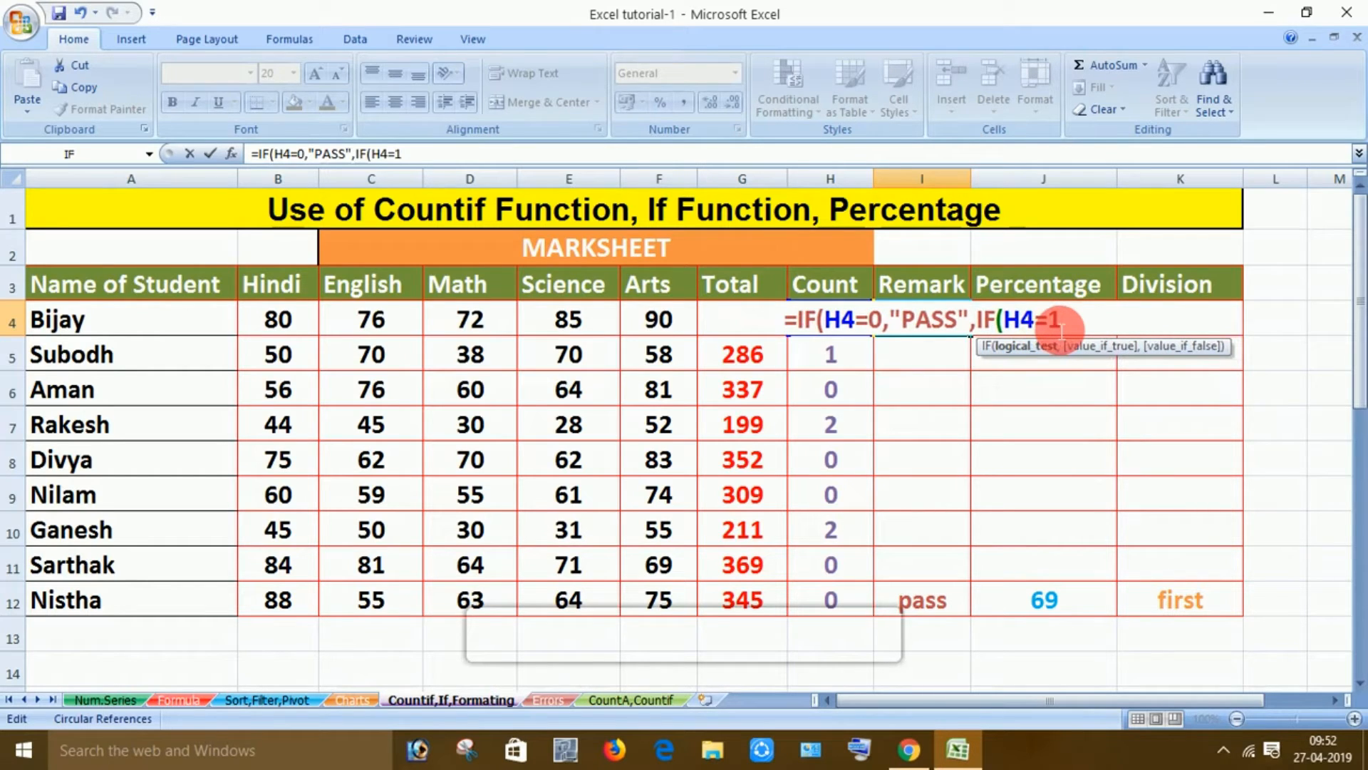
- Add "SUPPLIMENTRY" as the nested IF's value if true, correcting the spelling from Y to I after SUPPL
text(,)
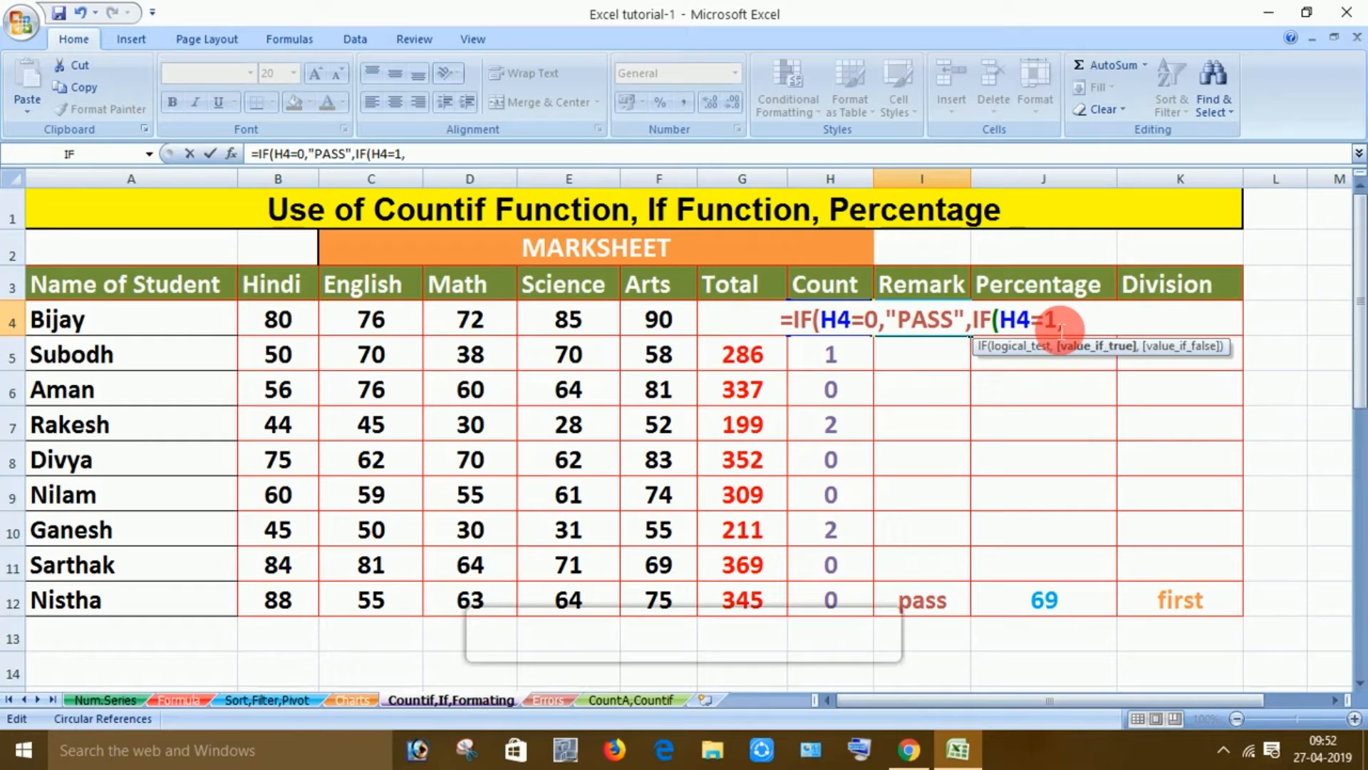
text(")
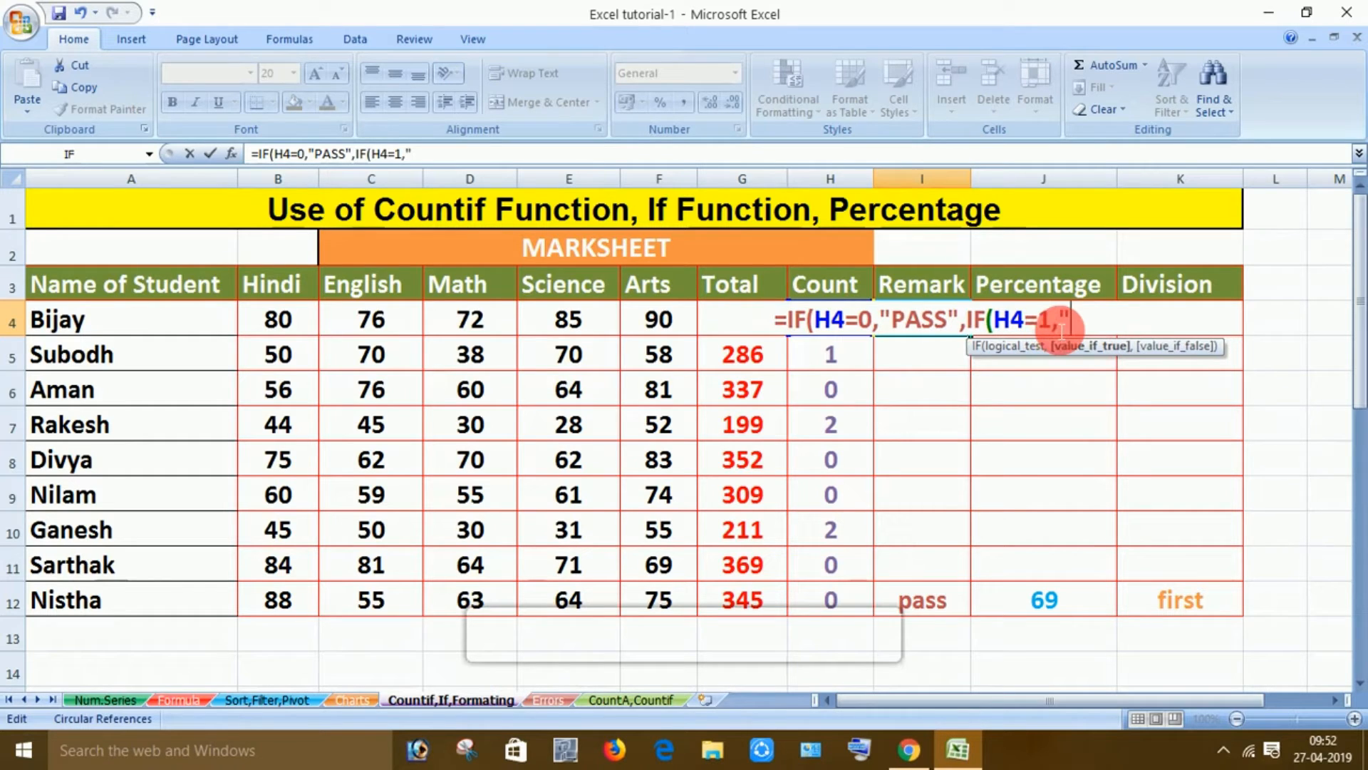
text(SU)
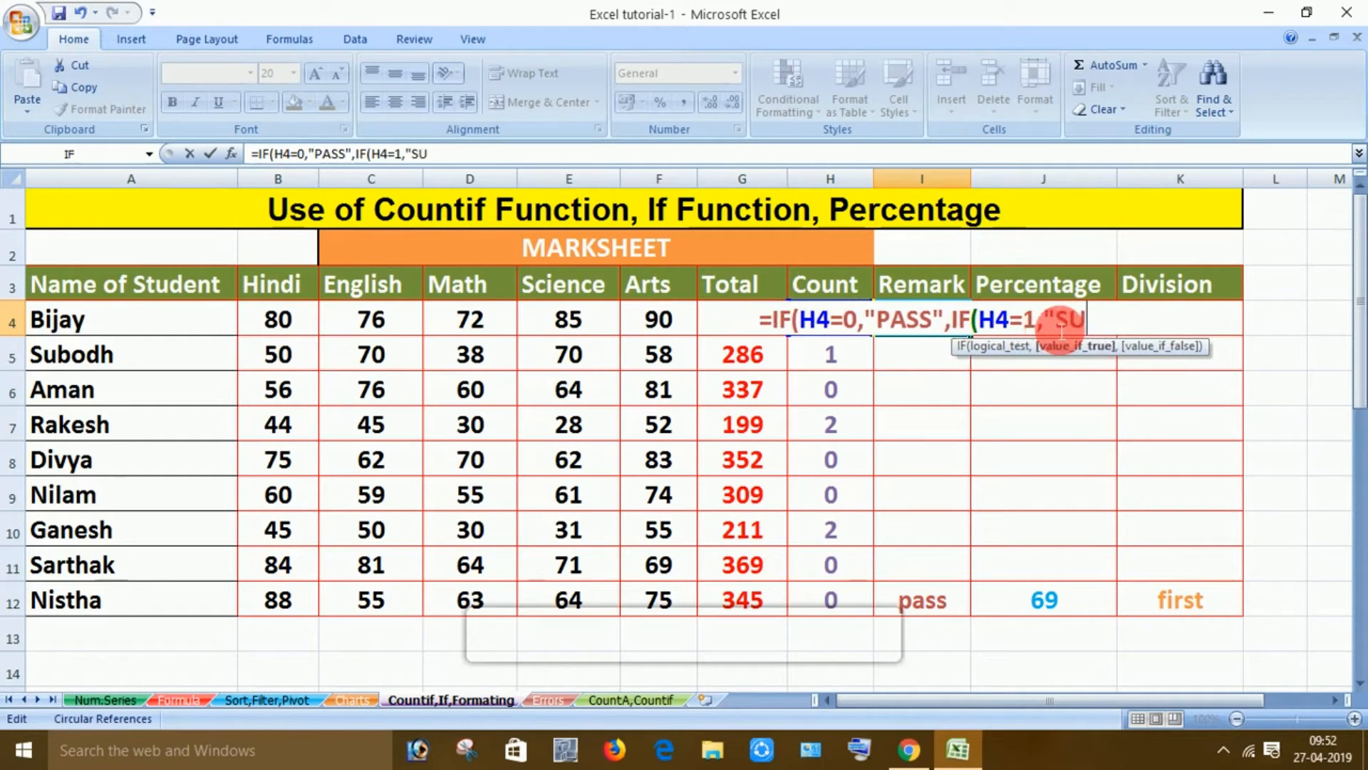
text(PPL)
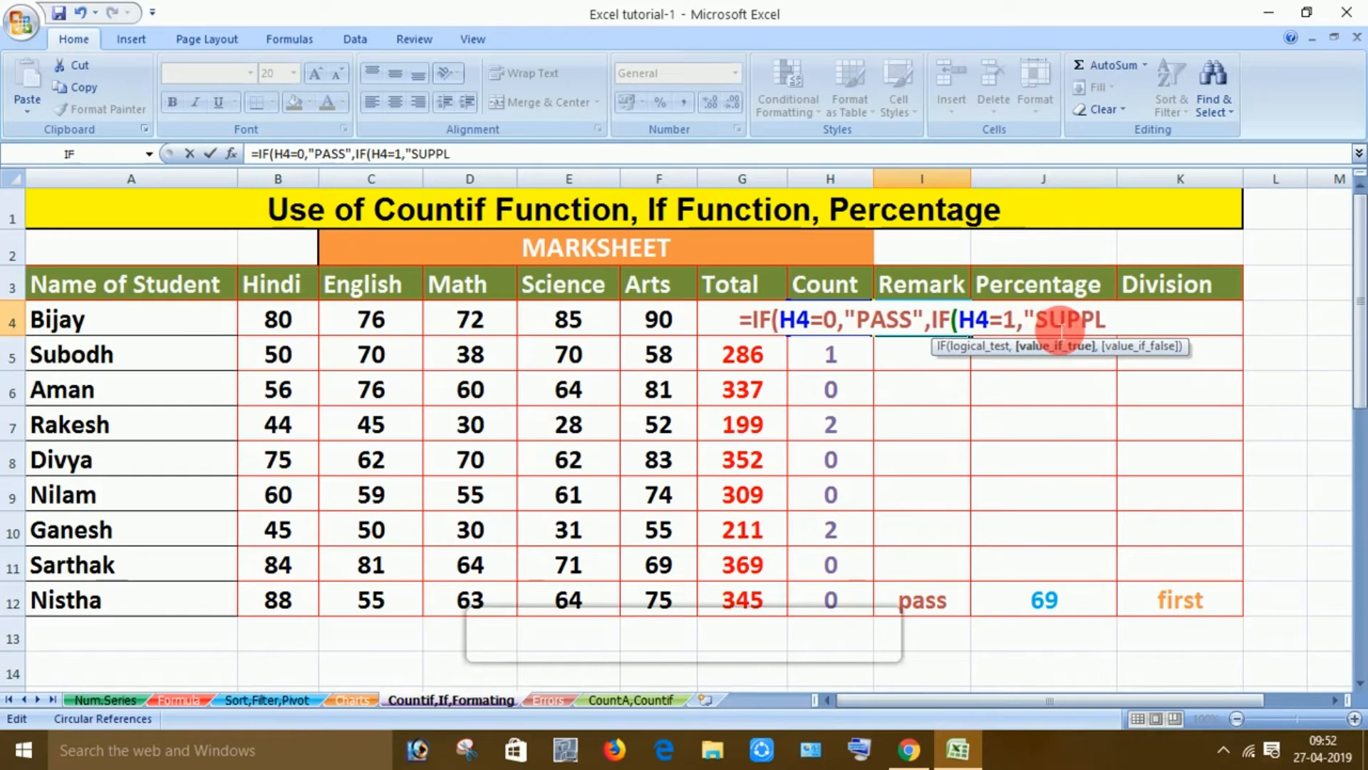
text(YME)
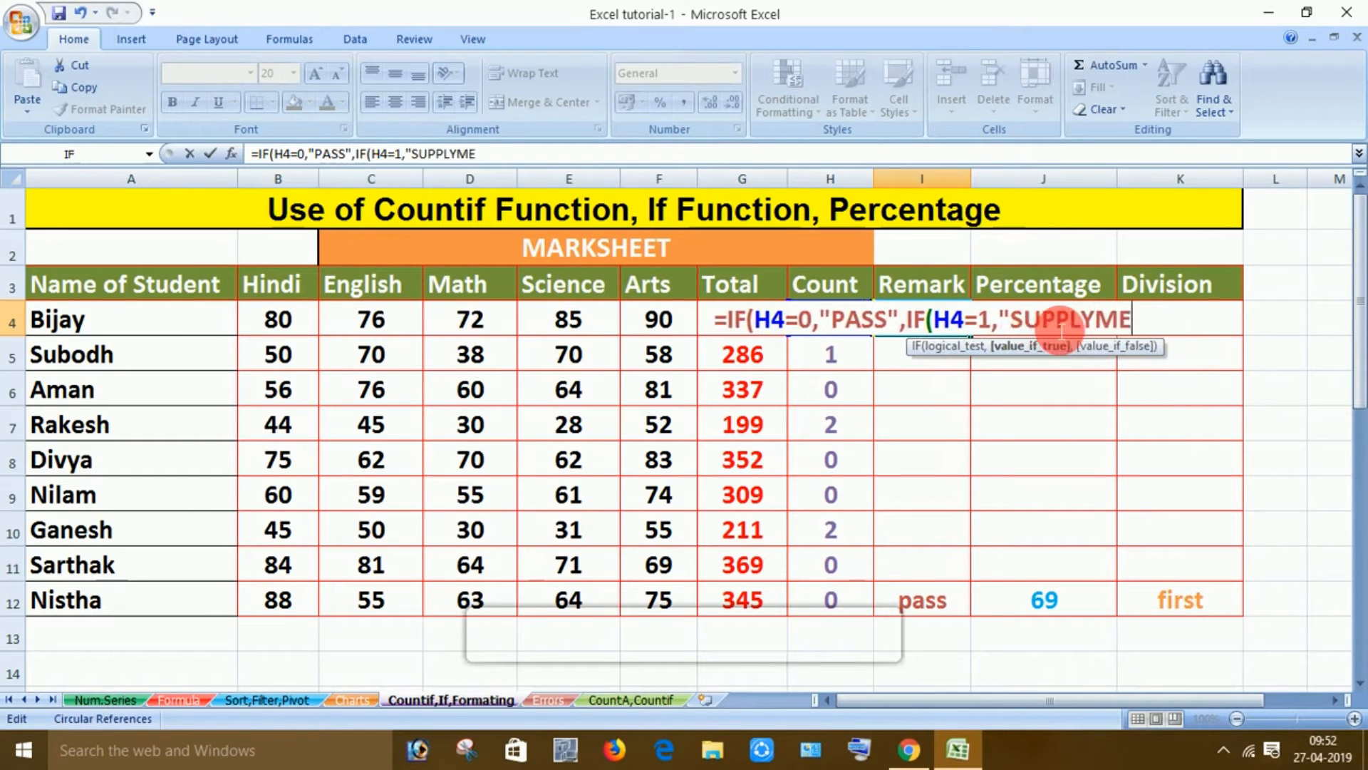
text(NTRY)
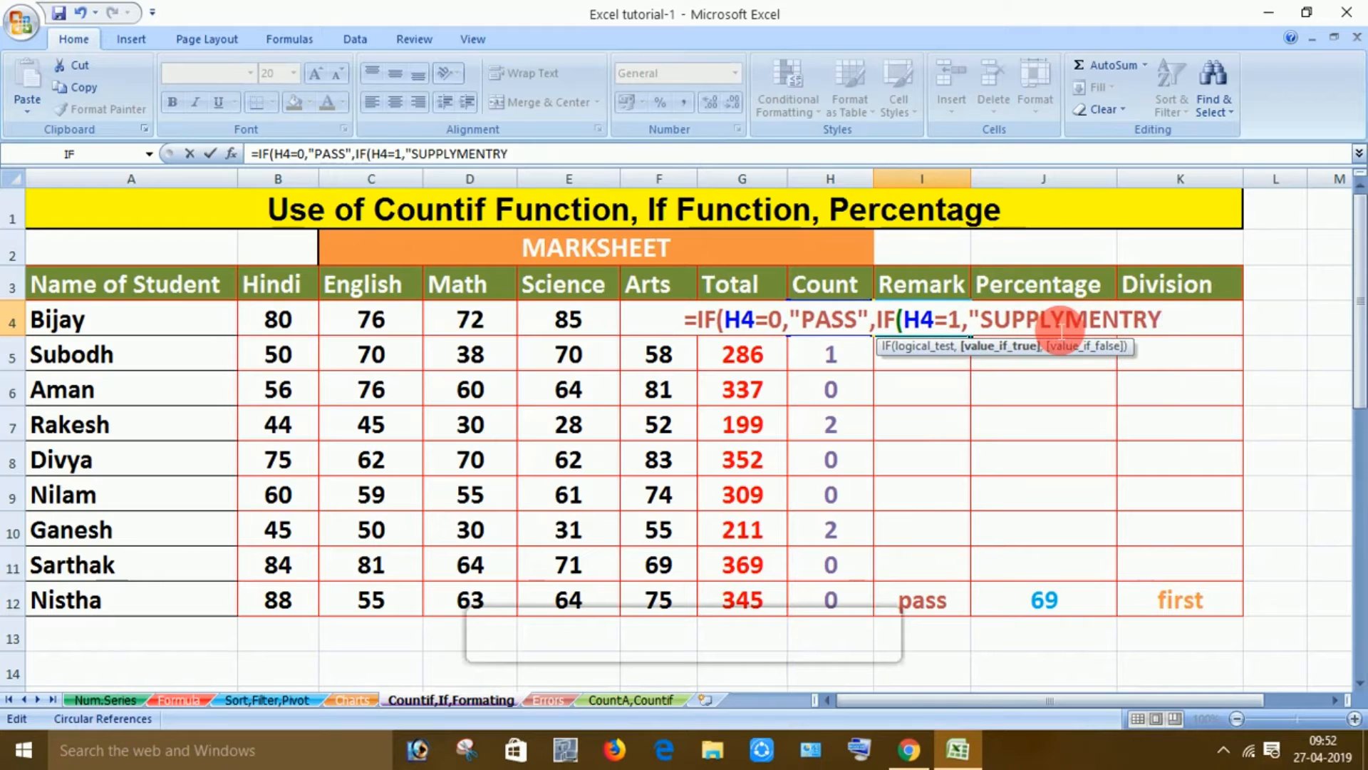
click(1065, 325)
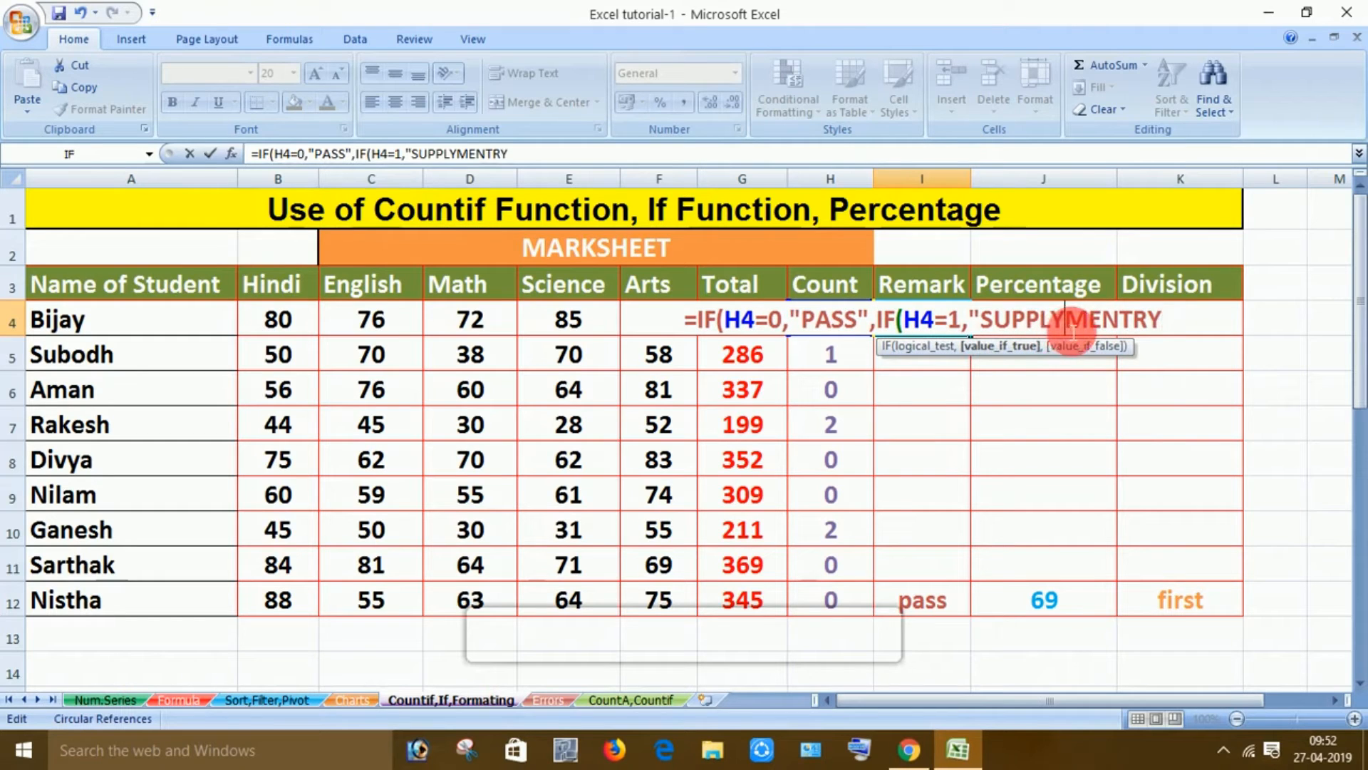
key(BackSpace)
text(I)
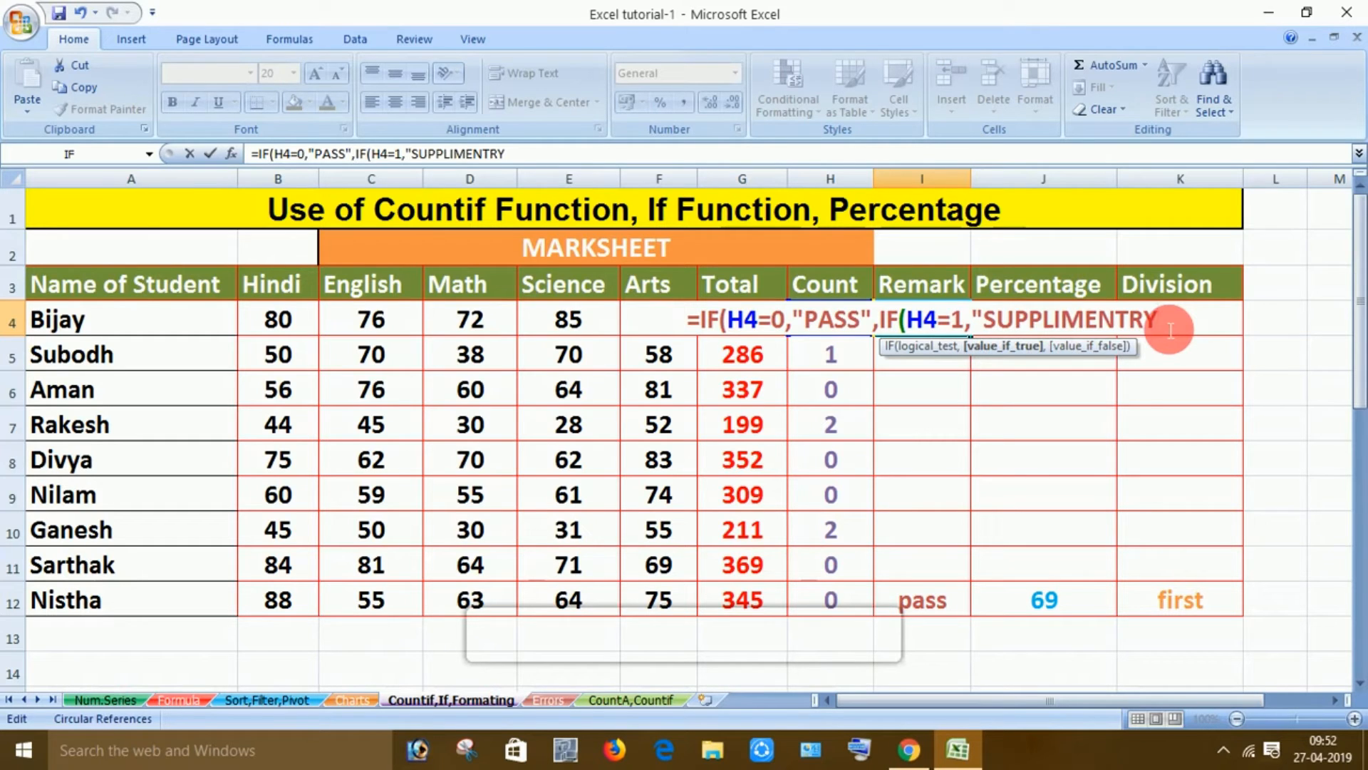
text(")
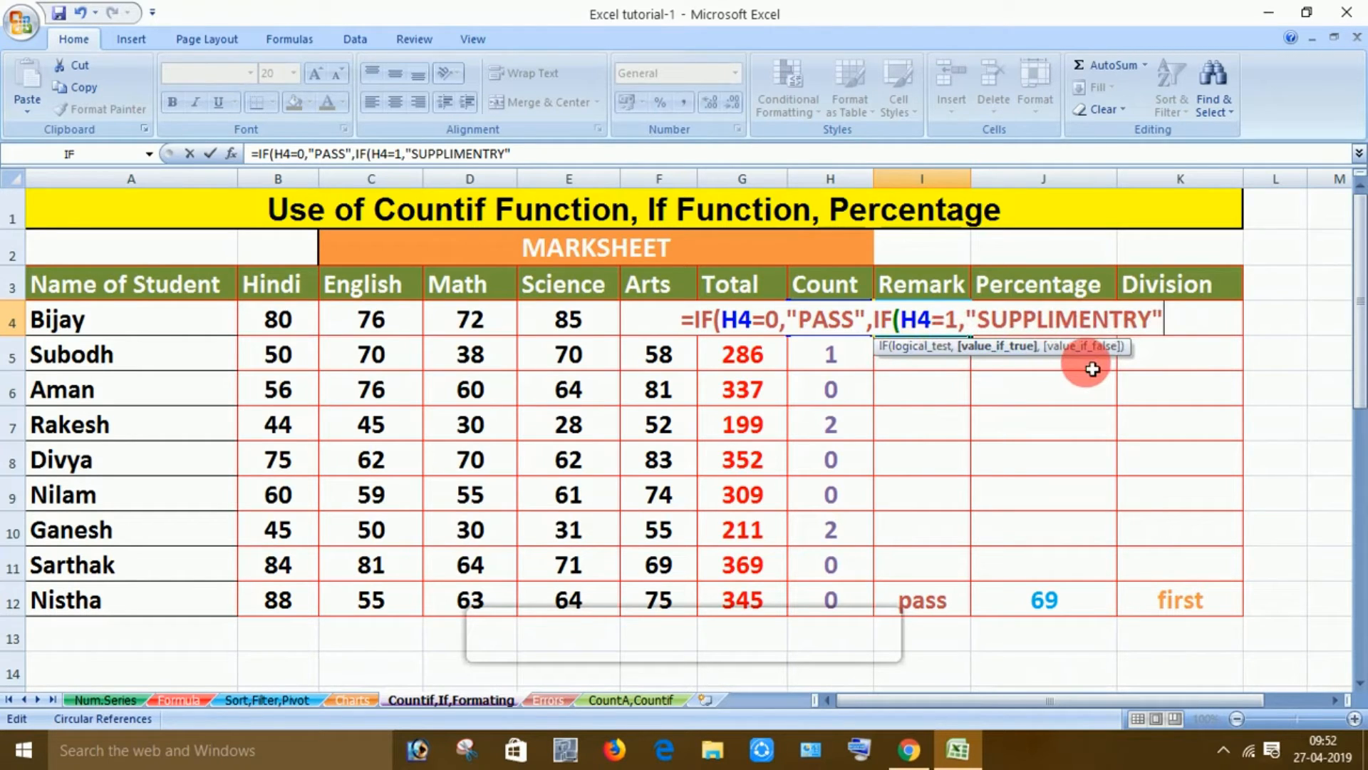
- Add "FAIL" as the nested IF's value if false, close both functions and enter the Remark formula in I4
text(,)
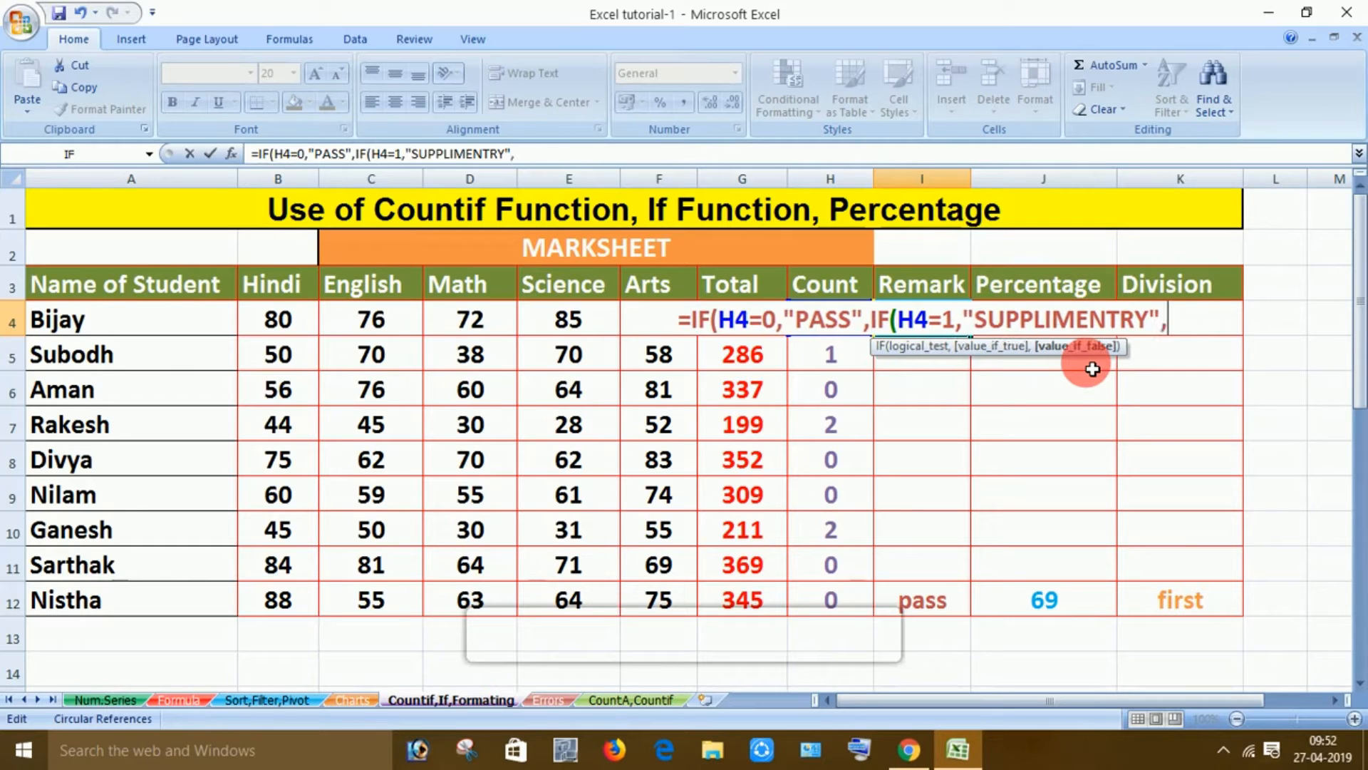
text(")
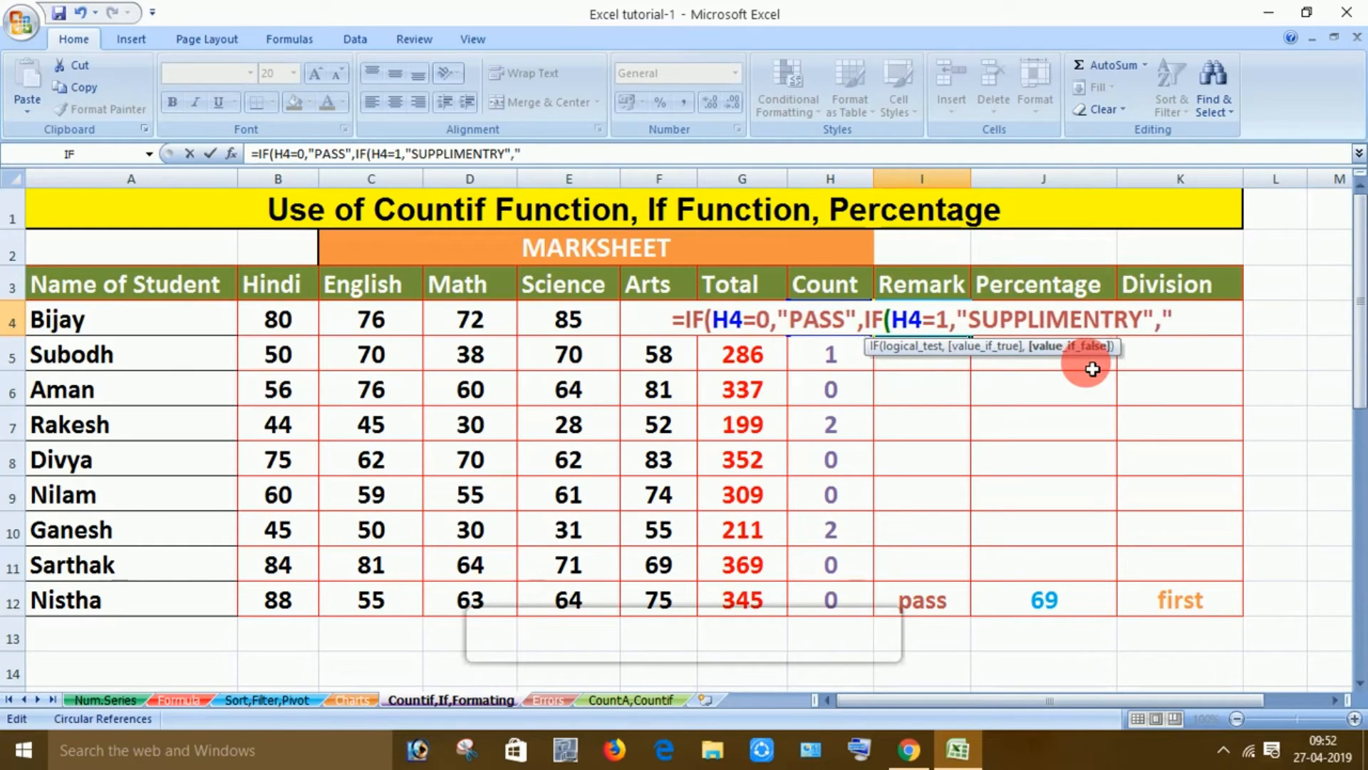
text(FAIL)
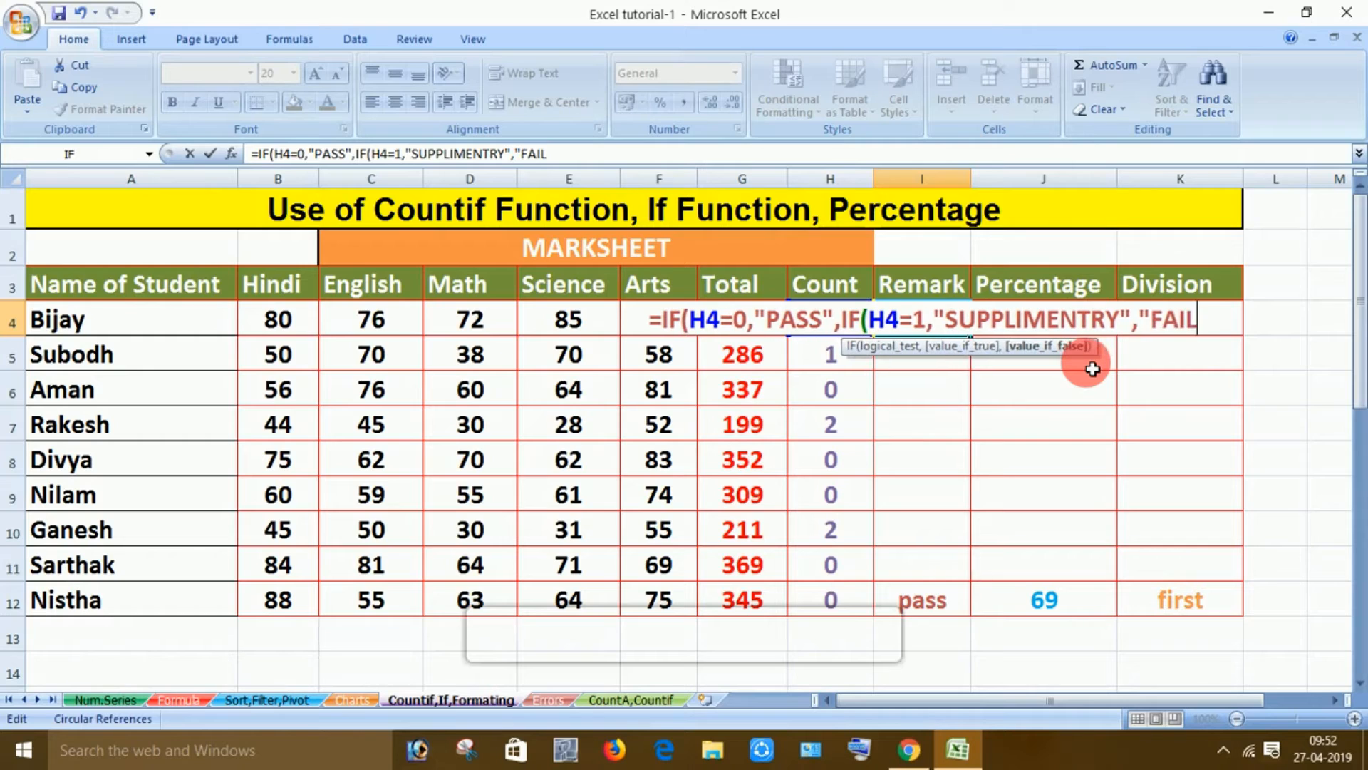
text(")
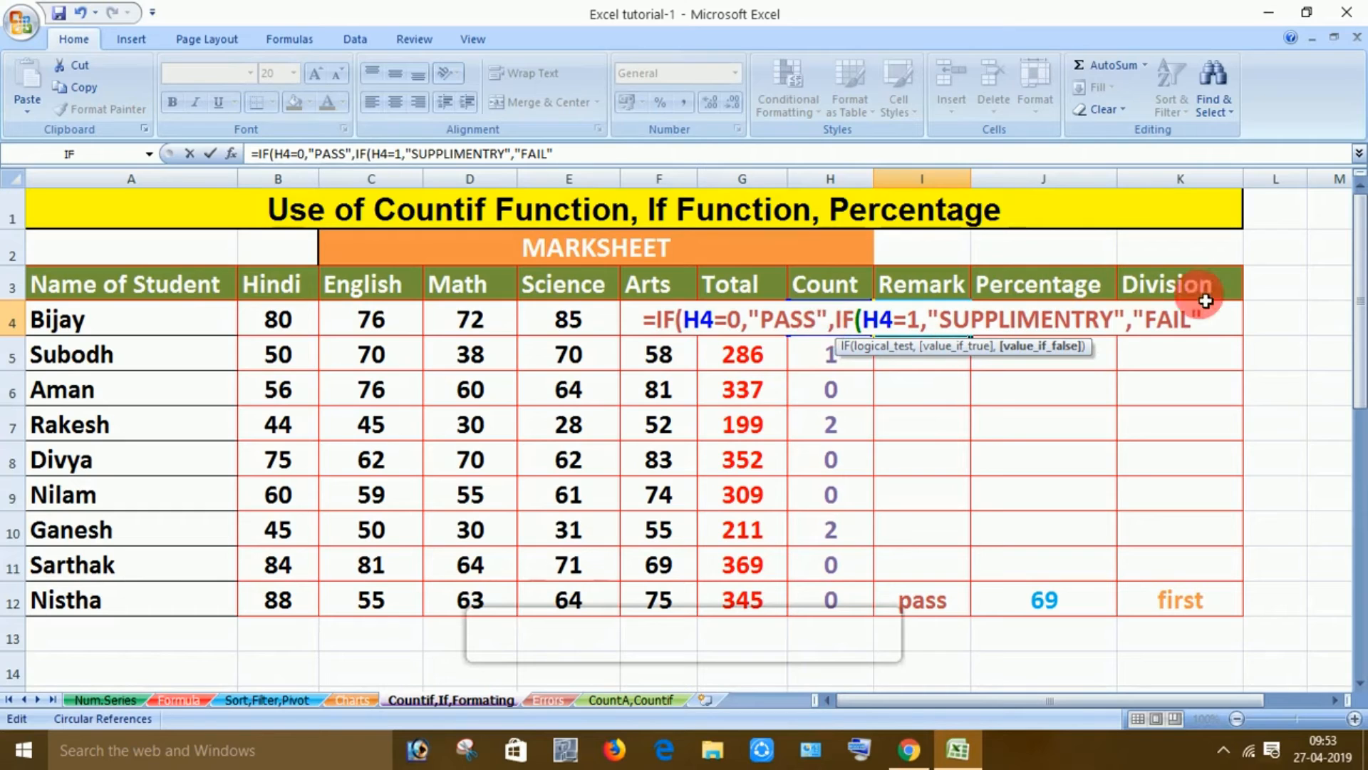
text()))
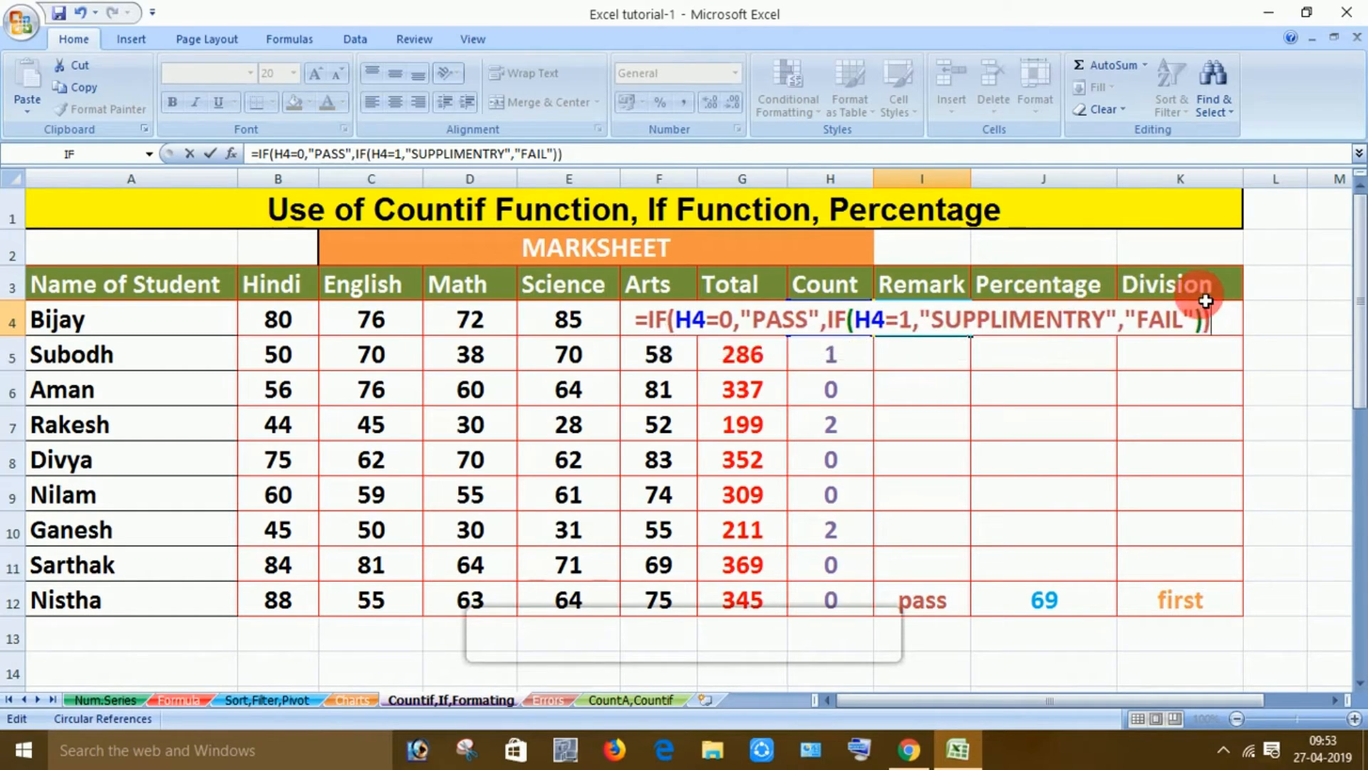
key(Return)
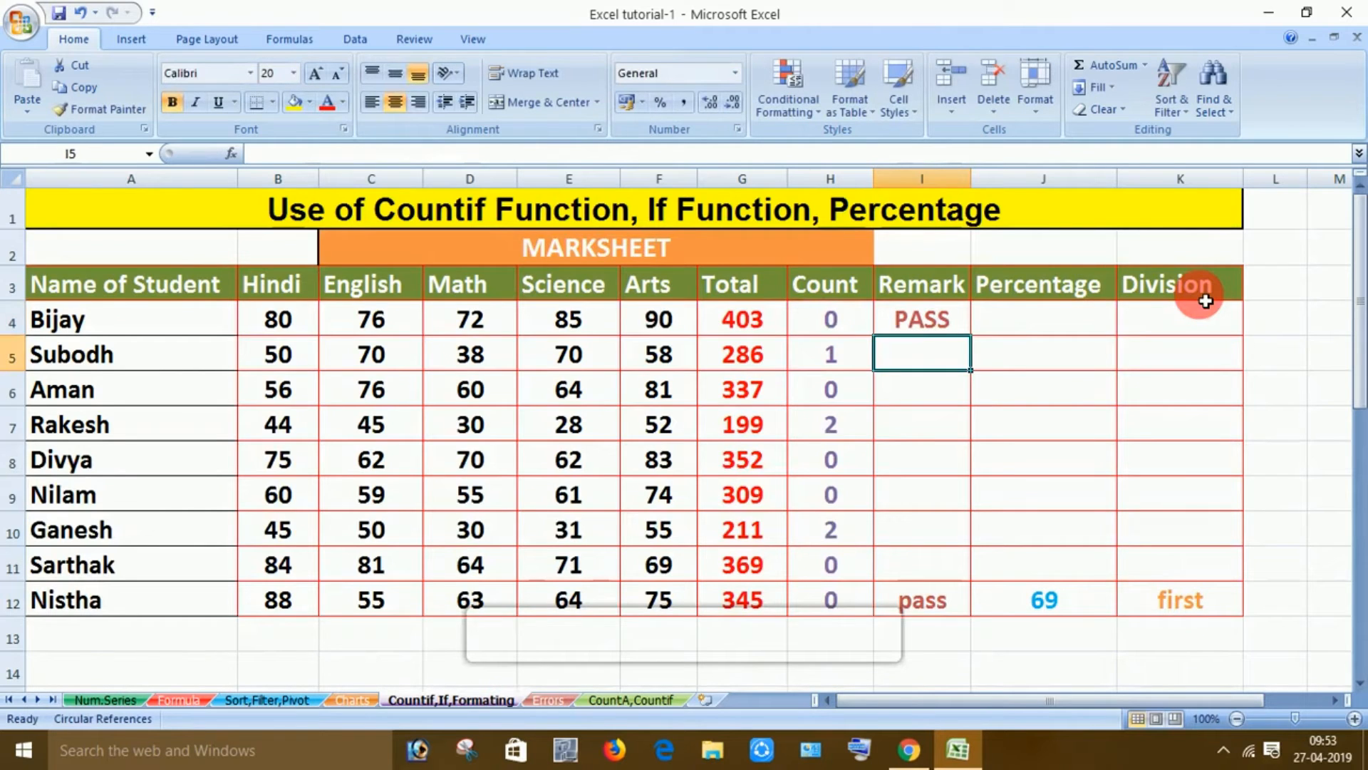
- Copy the Remark formula from I4 down to I12 and widen column I for the longer remark
click(946, 325)
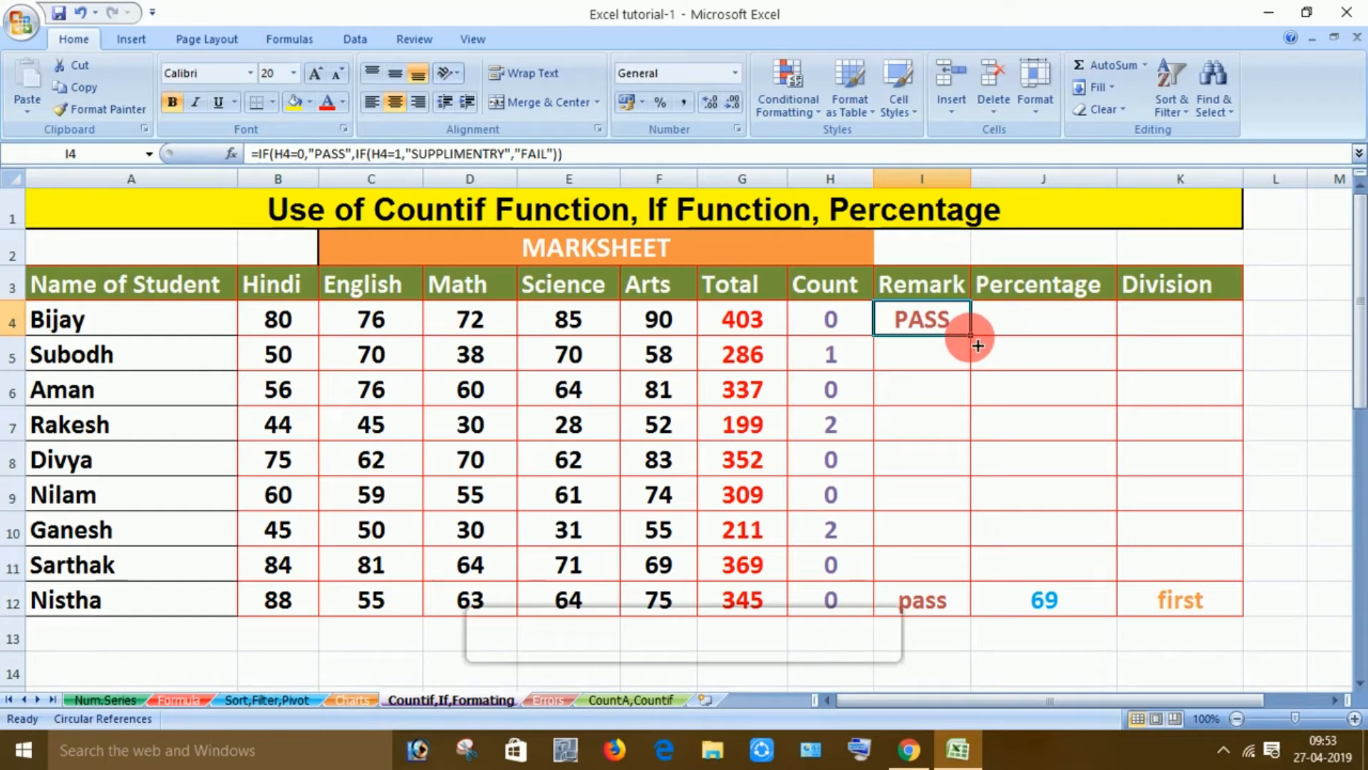
drag(977, 346, 972, 621)
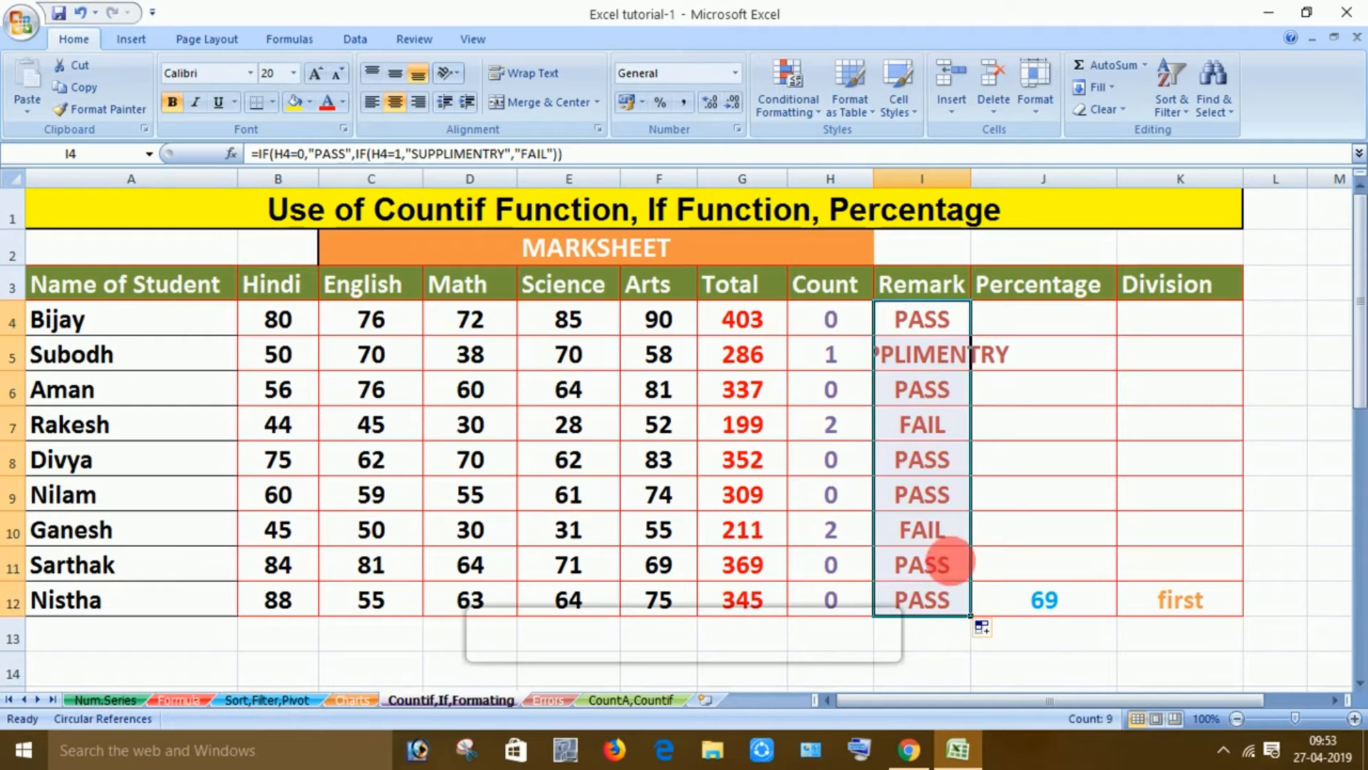
click(944, 326)
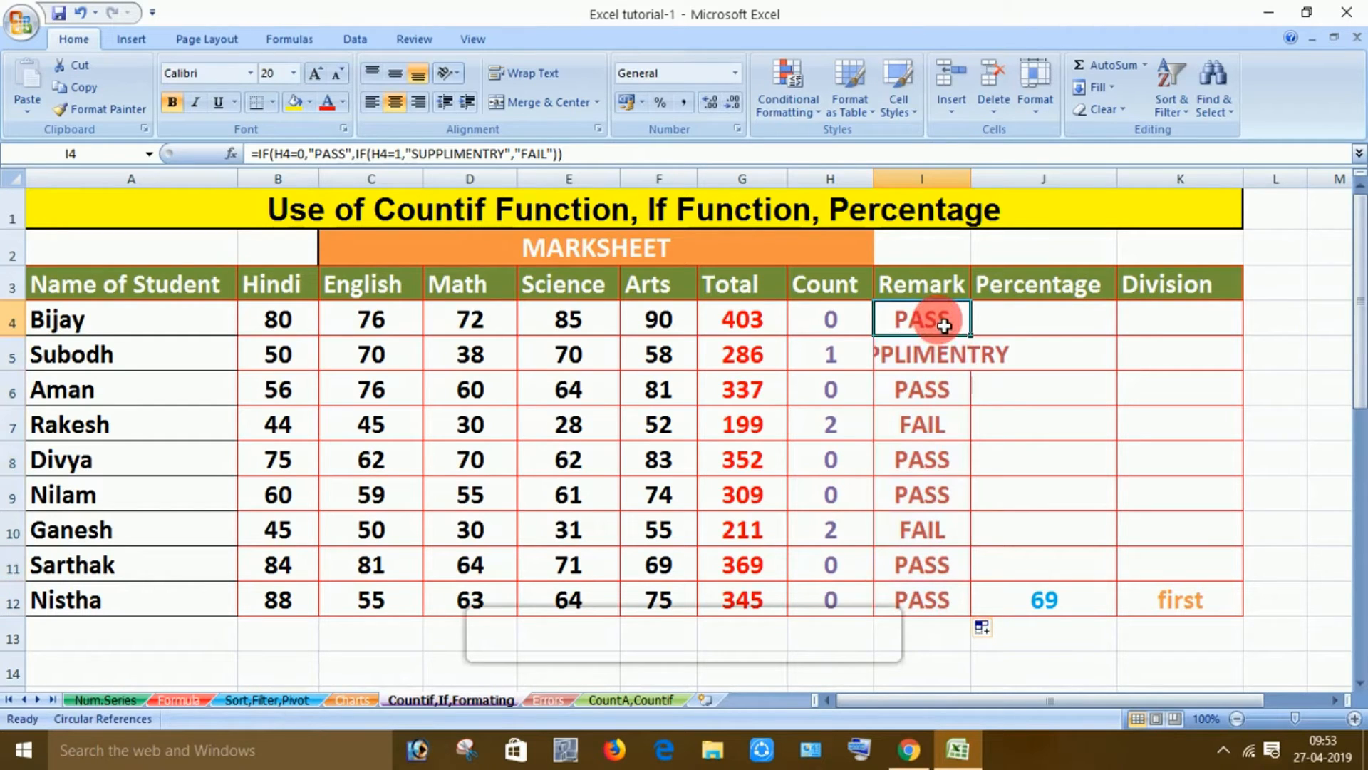
click(842, 355)
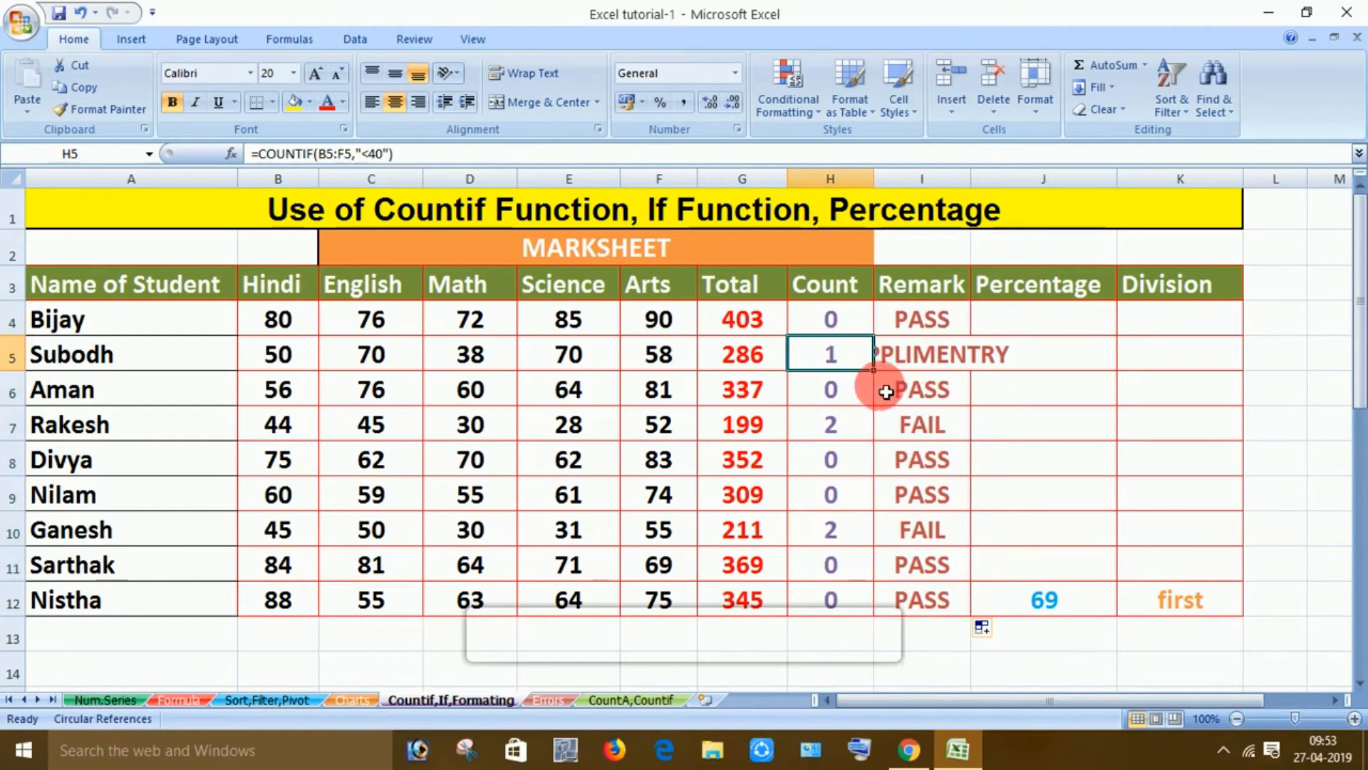
click(865, 443)
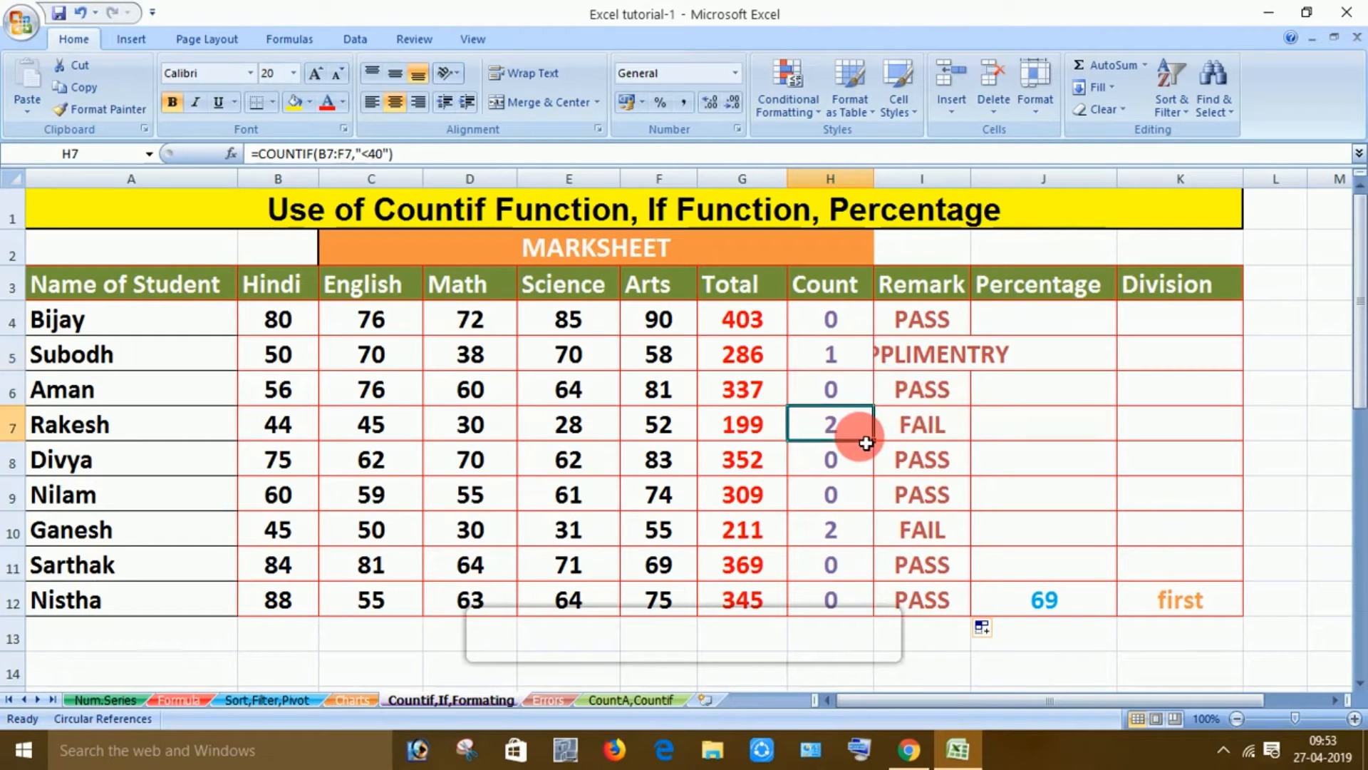
click(902, 427)
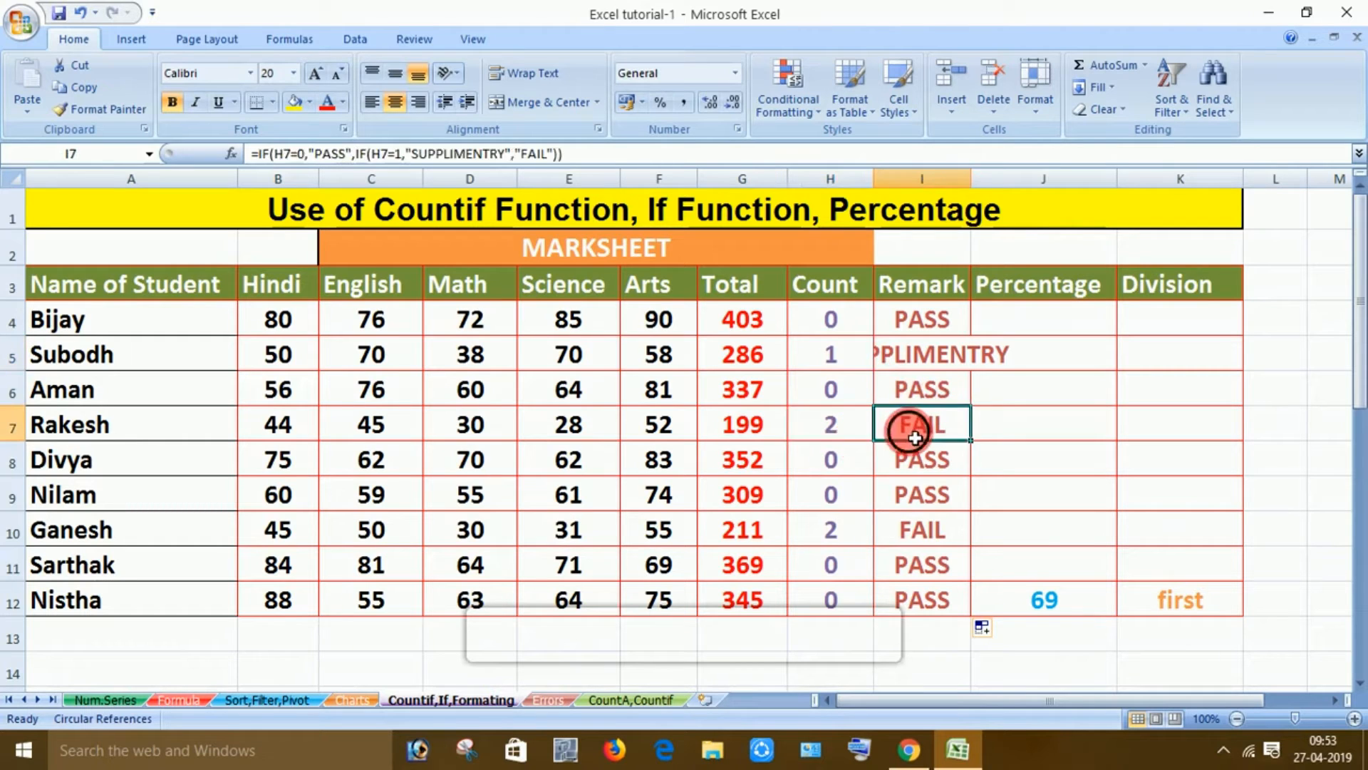
click(849, 463)
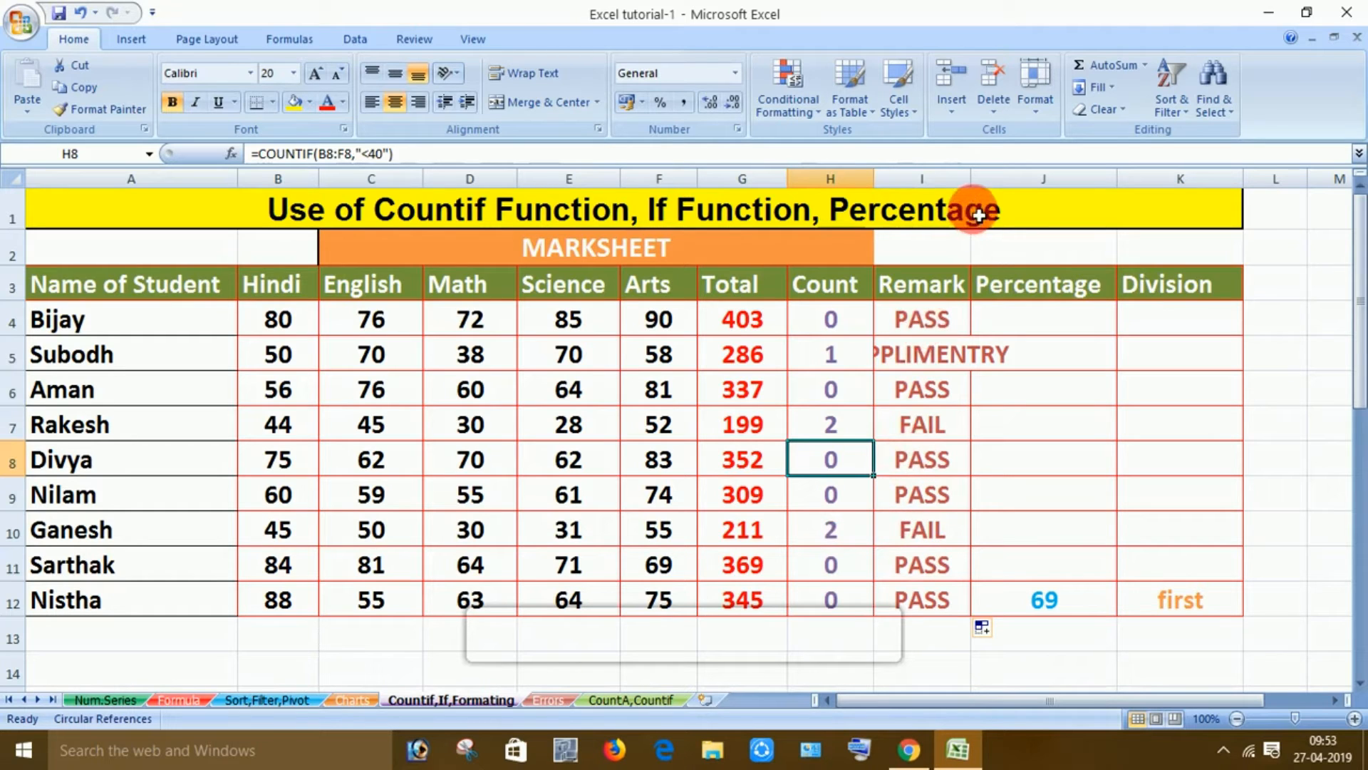
drag(978, 186, 1026, 215)
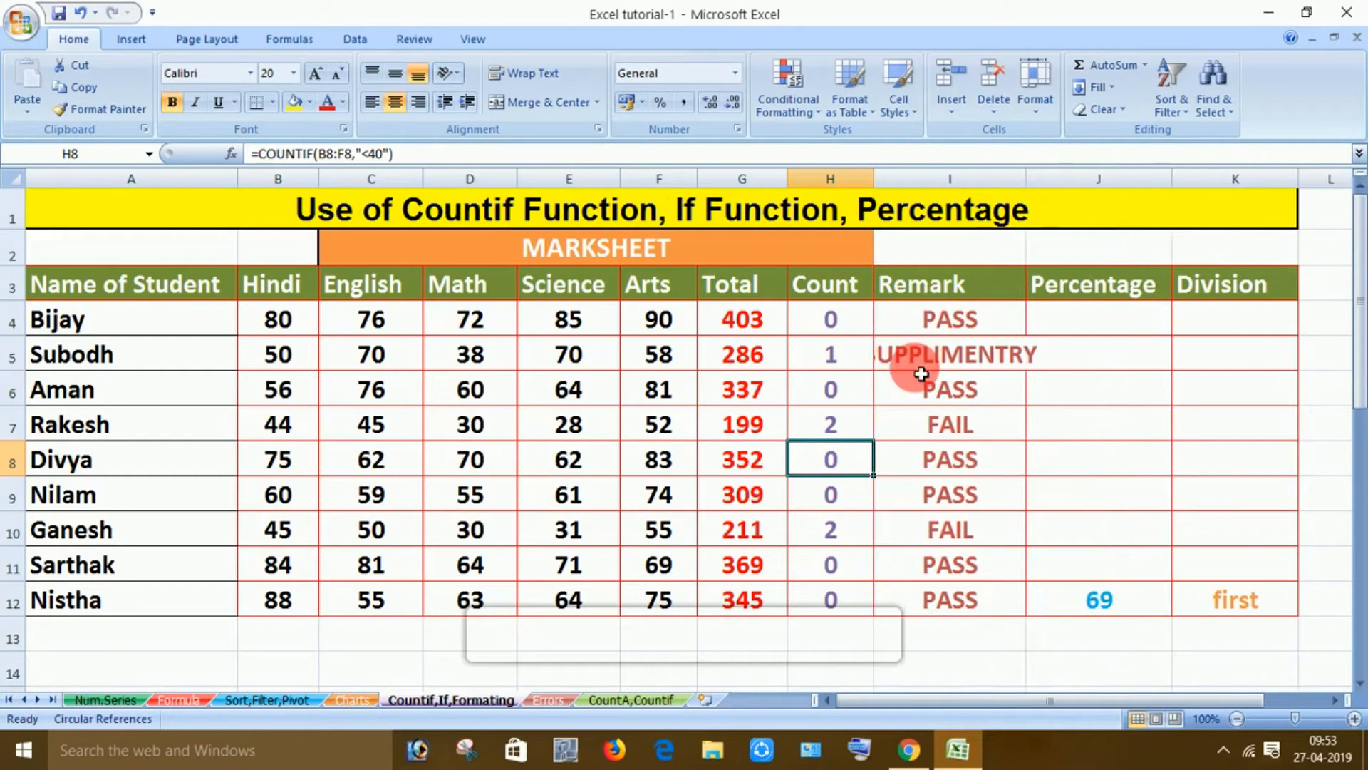
- Start the Percentage formula in J4 with a reference to the total in G4
click(1084, 296)
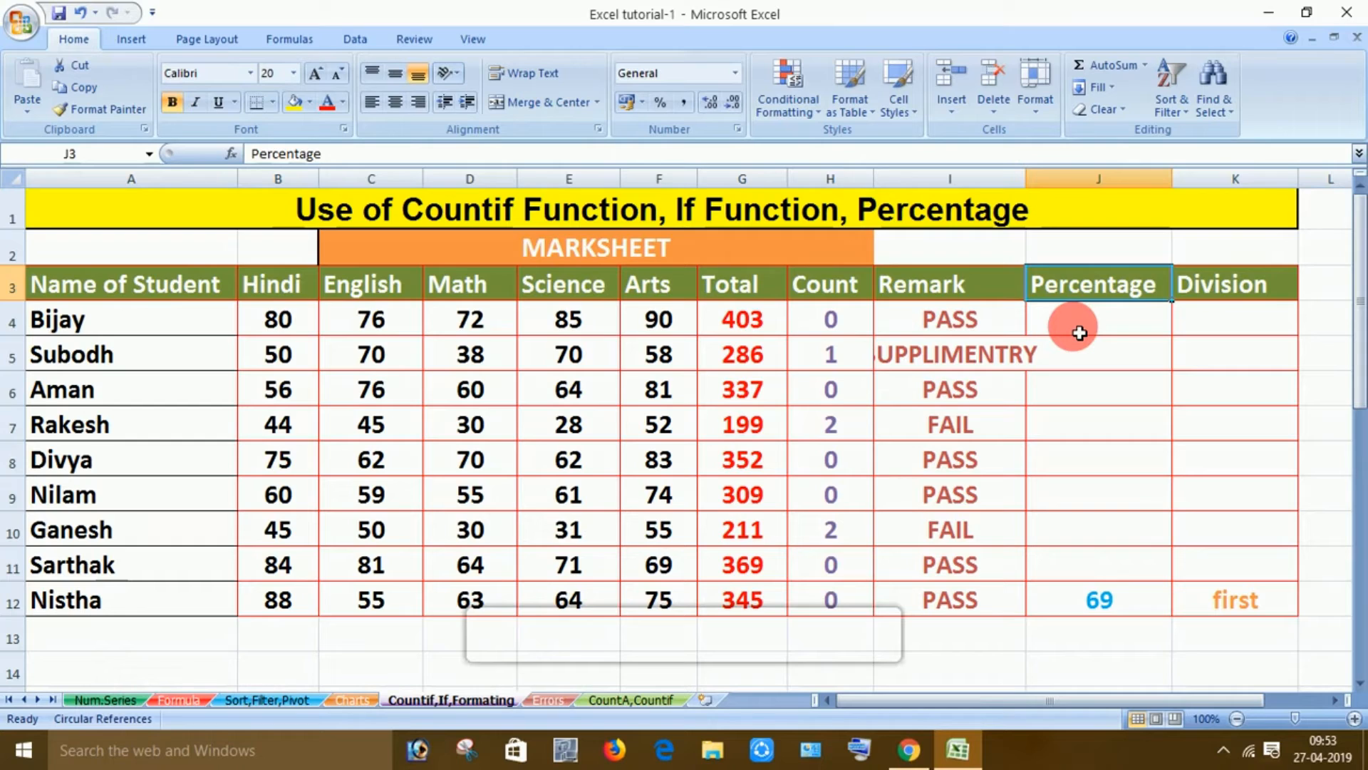
click(1079, 332)
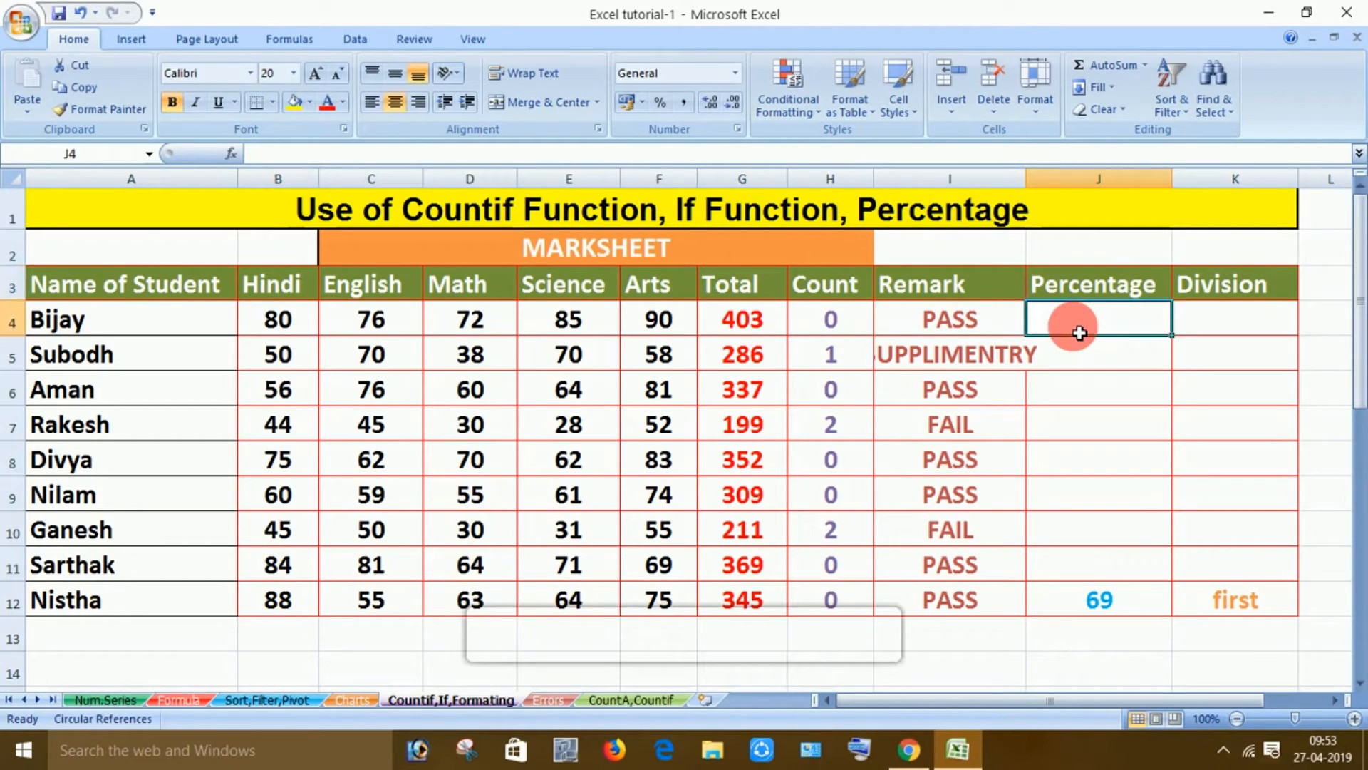
click(756, 327)
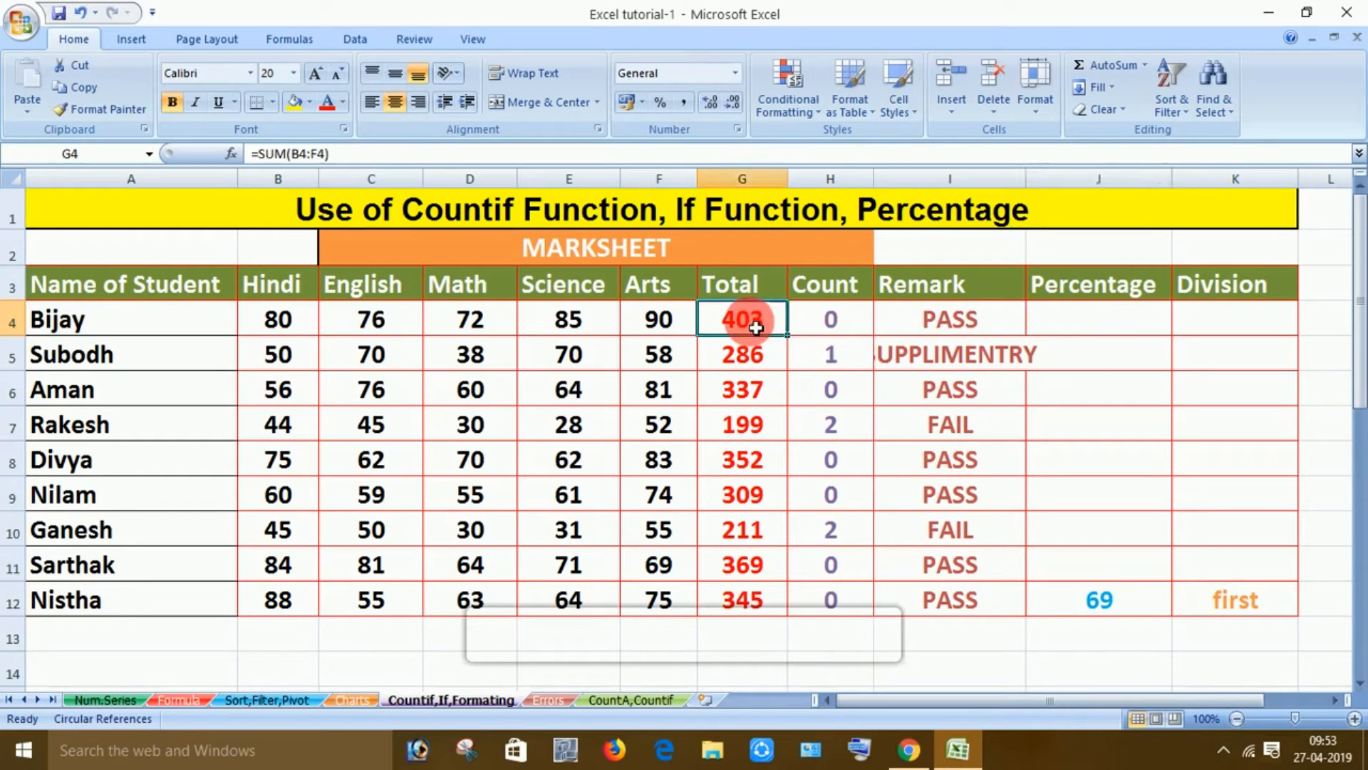
click(1079, 333)
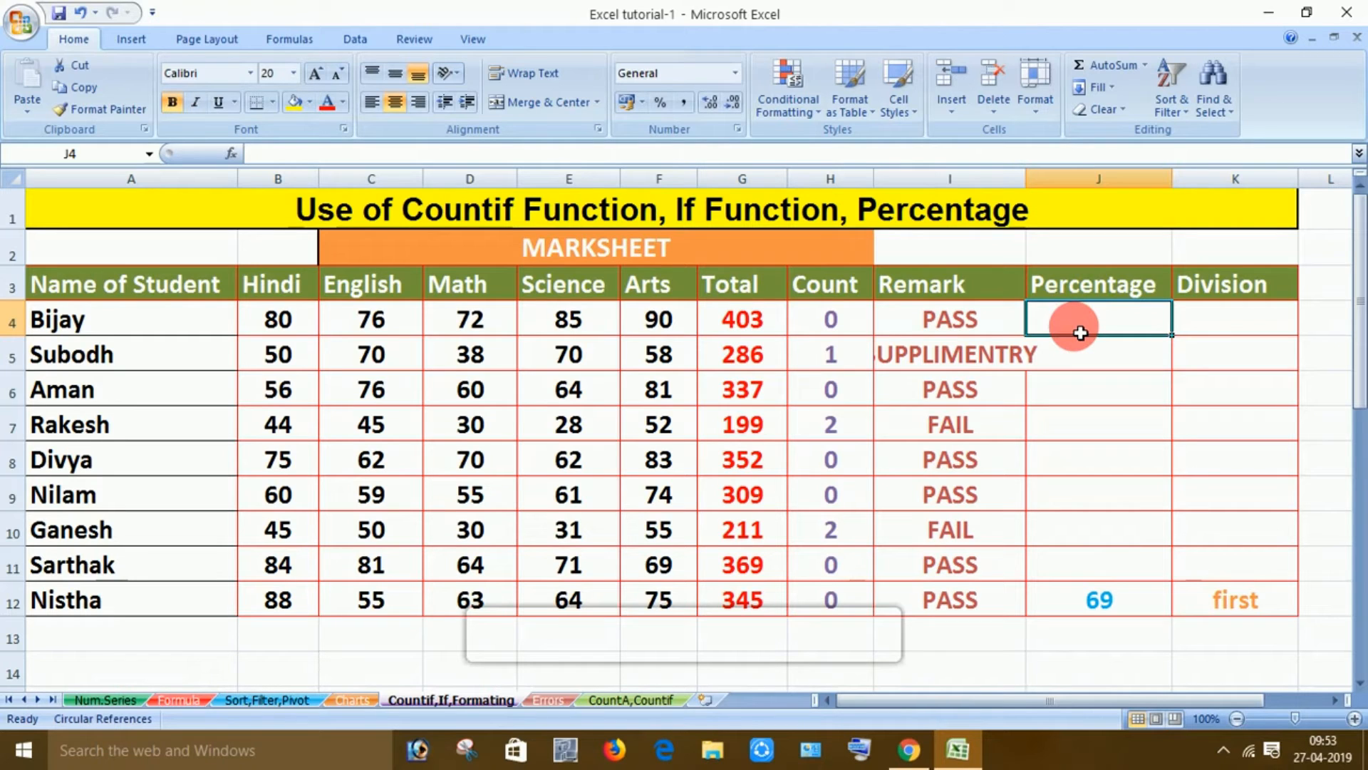
text(G4)
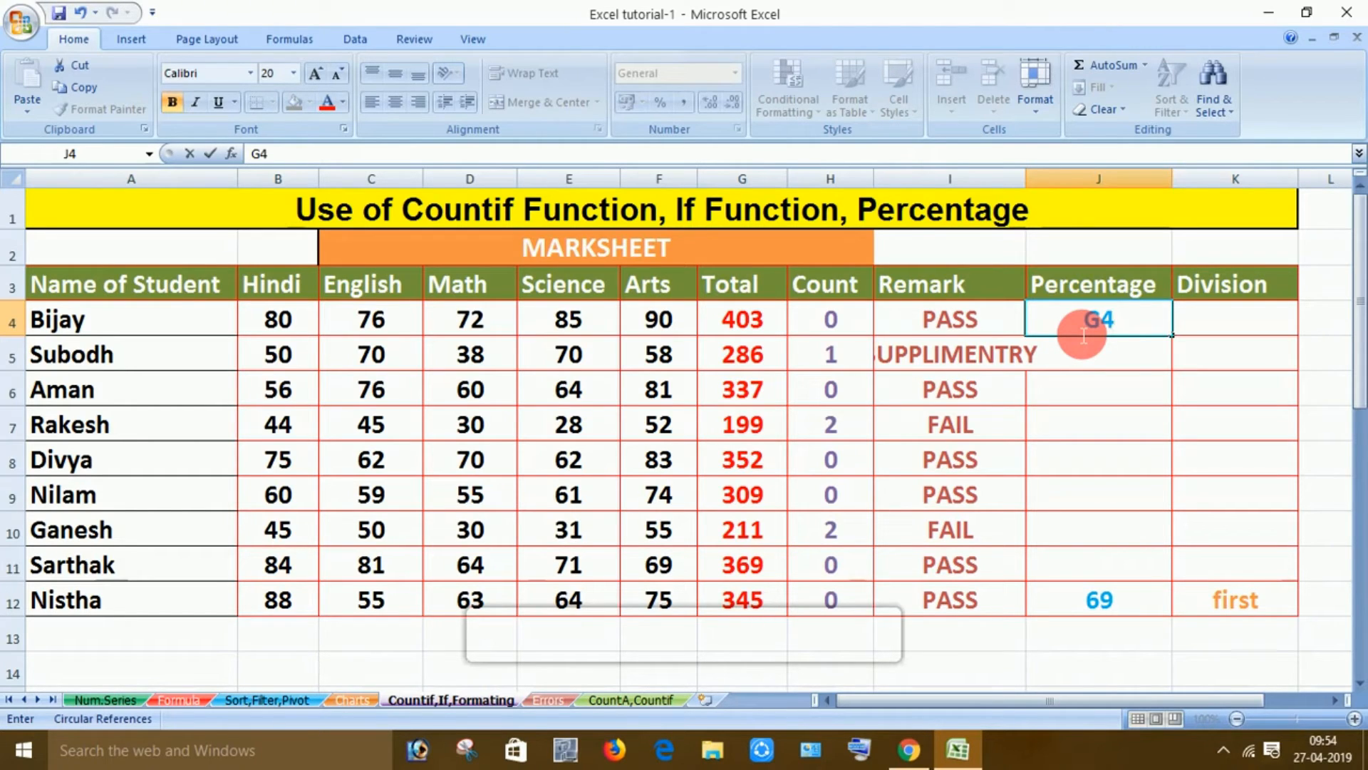
key(BackSpace)
key(BackSpace)
text(=)
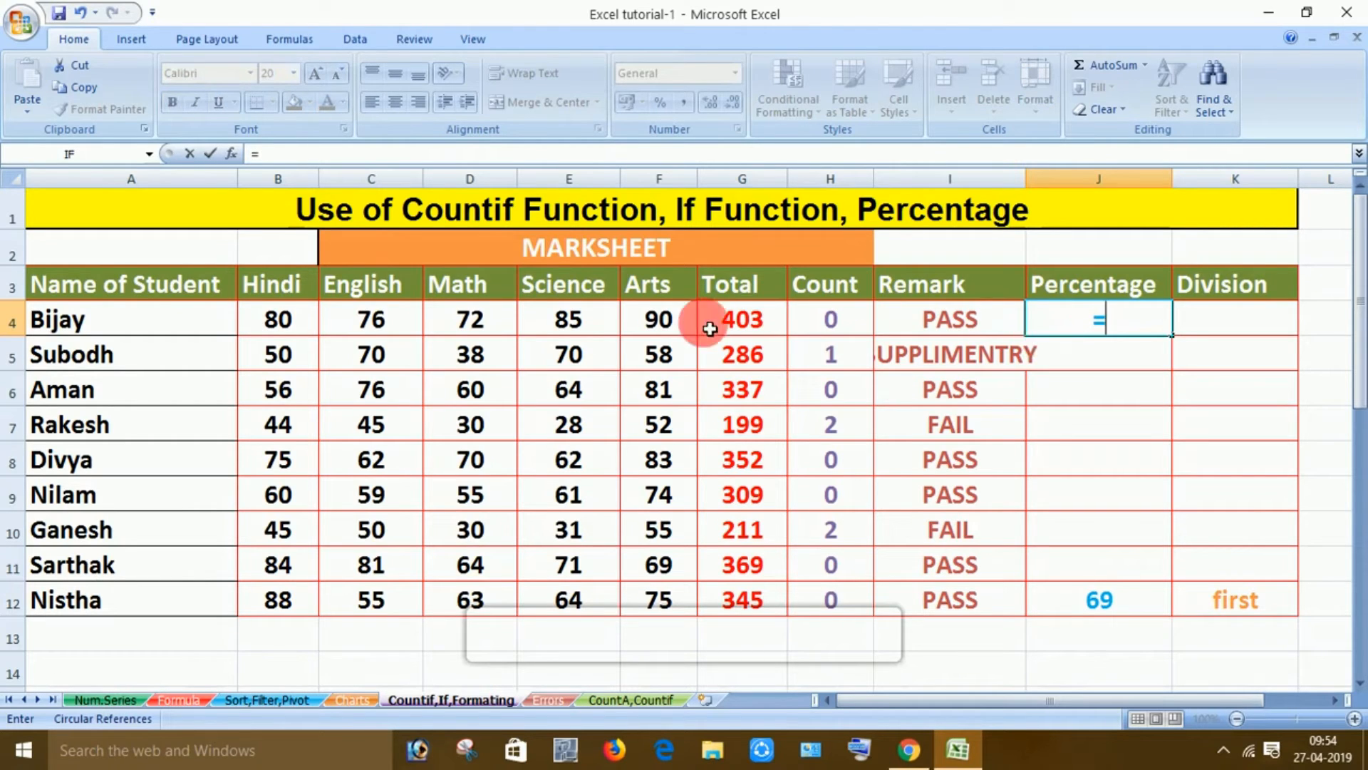
click(744, 327)
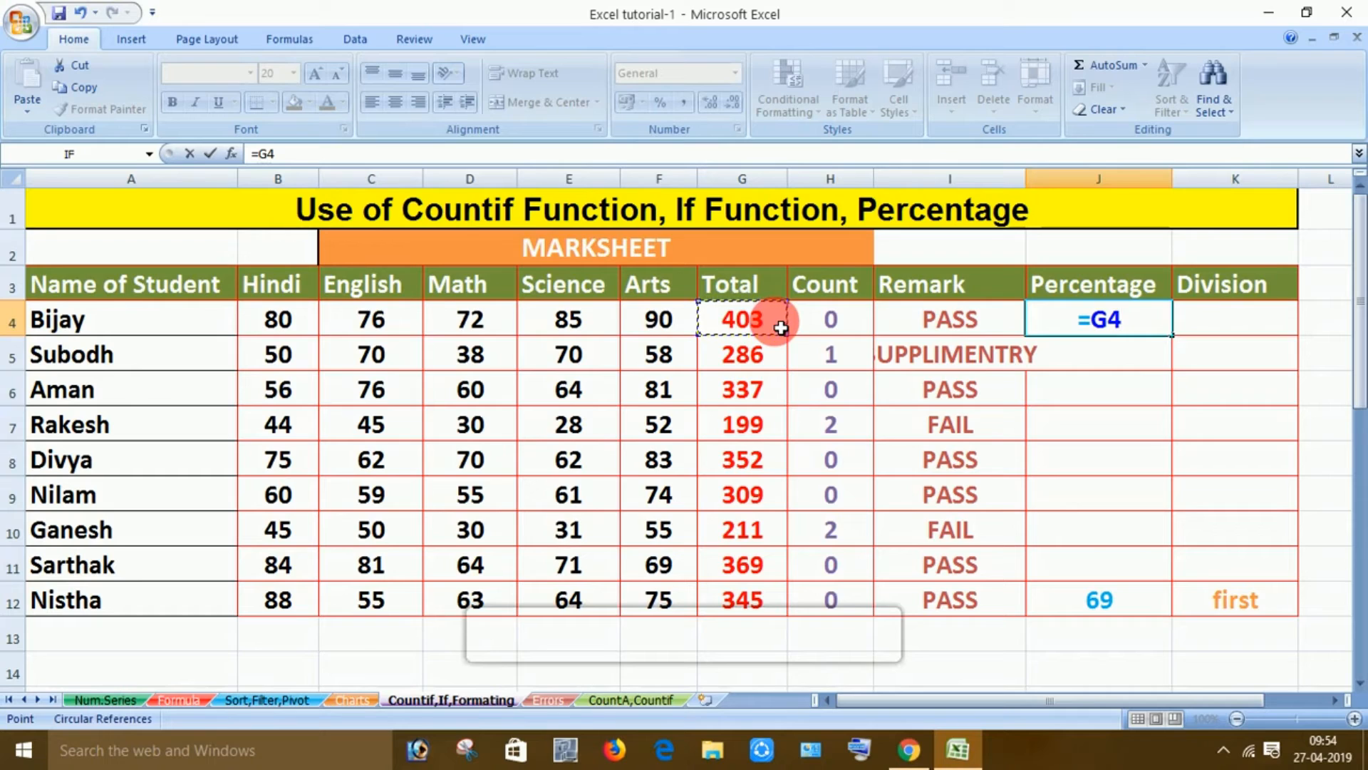
- Multiply by 100 and divide by 500 in the J4 formula, and enter it
text(*100)
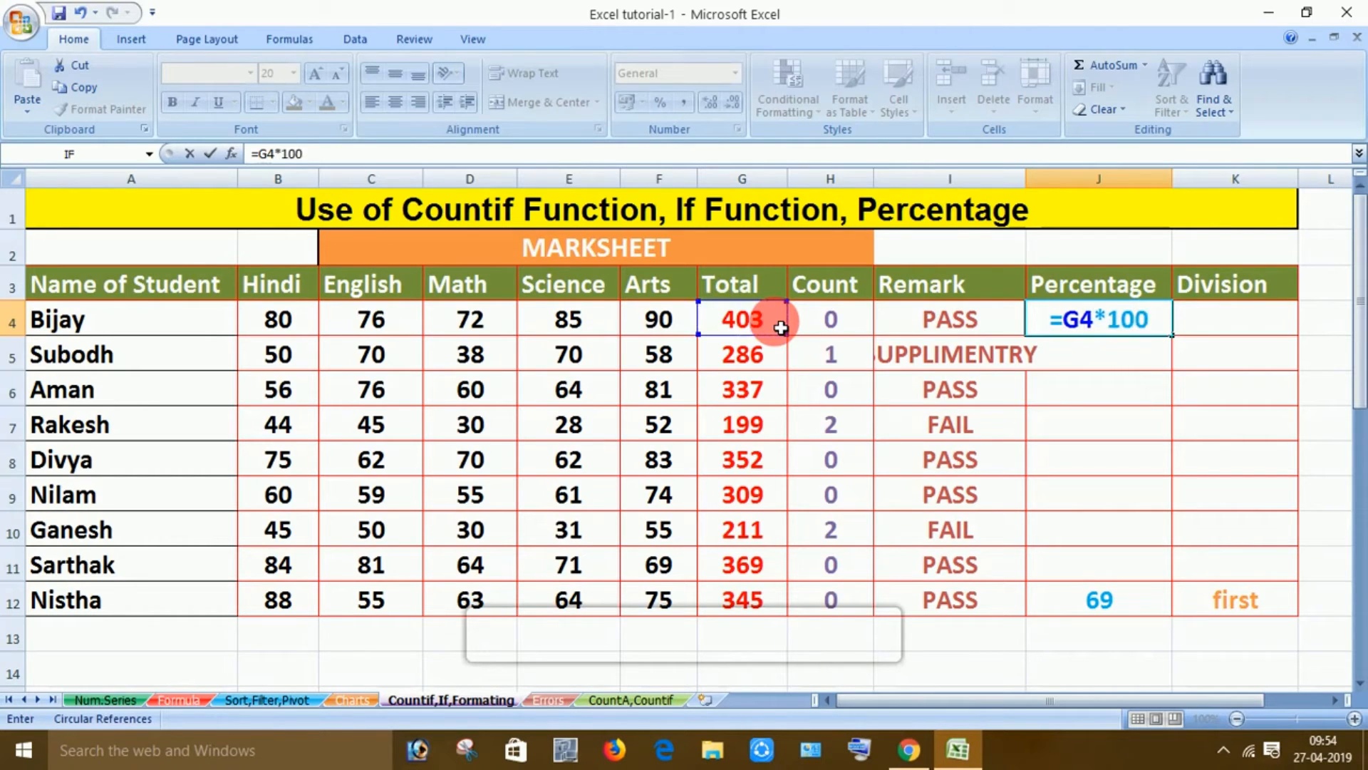
text(/)
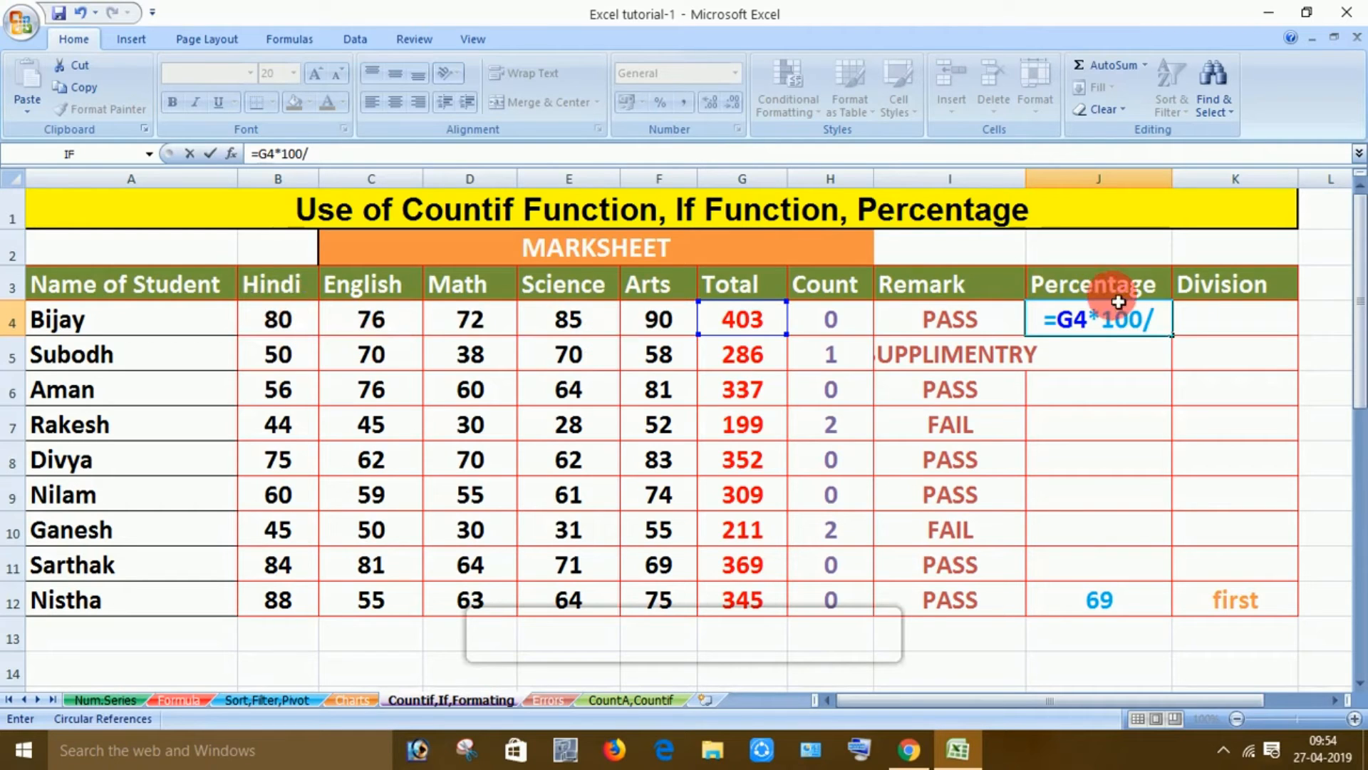
text(500)
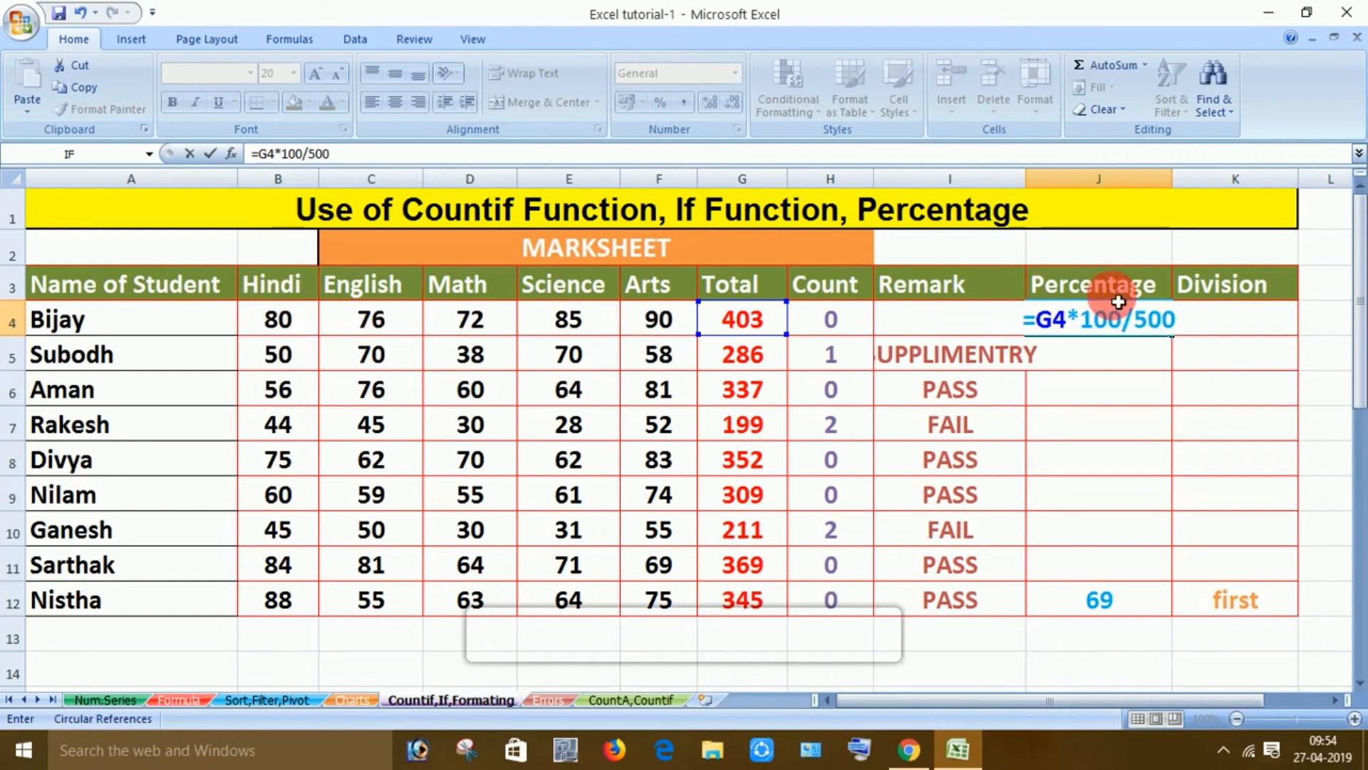
key(Return)
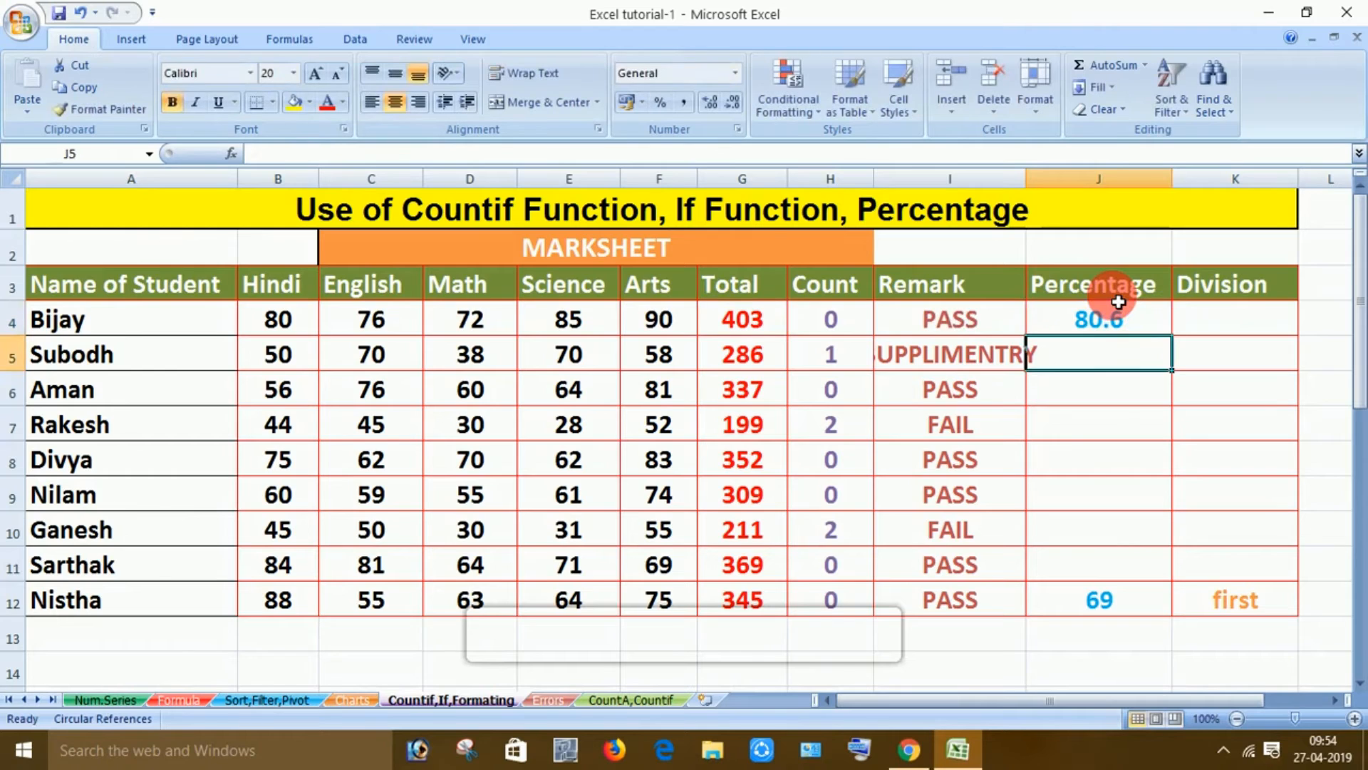
- Copy the Percentage formula from J4 down to J12
click(1121, 328)
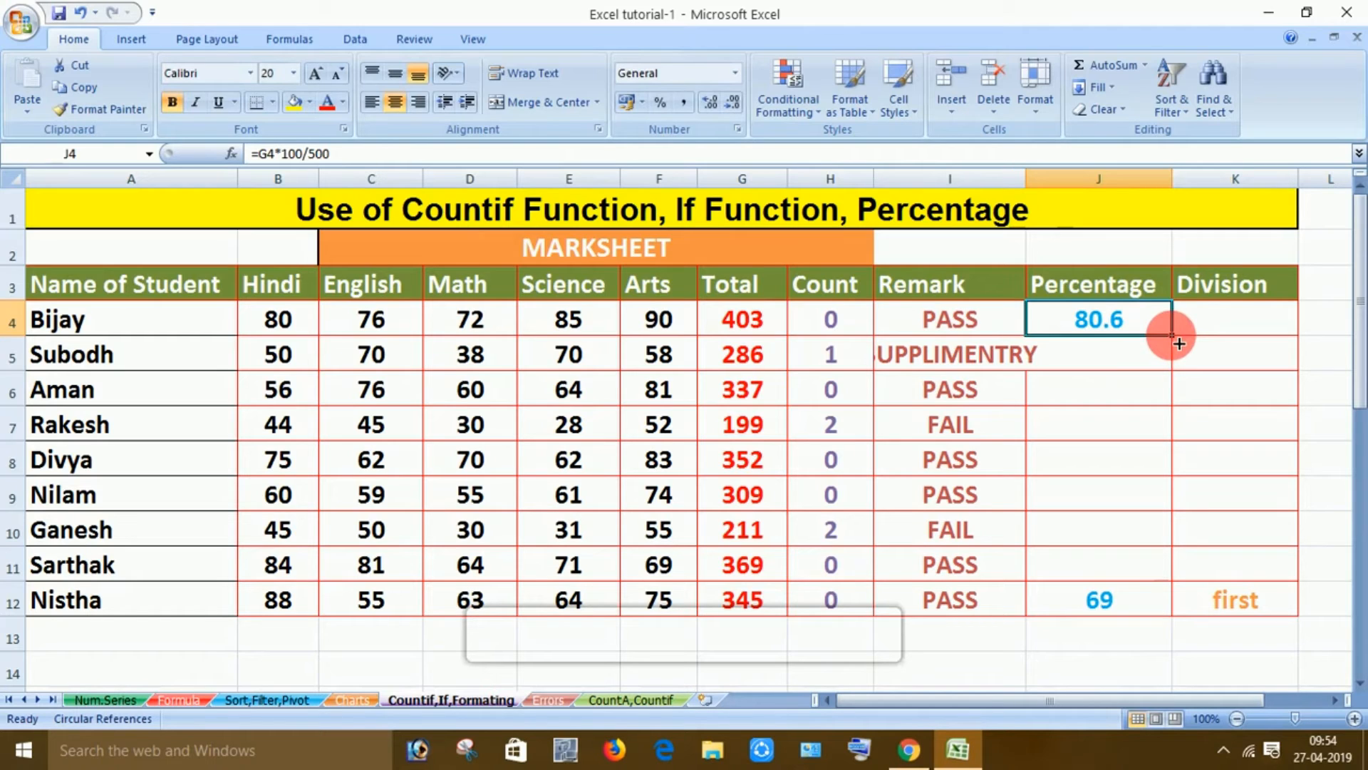
drag(1175, 336, 1176, 627)
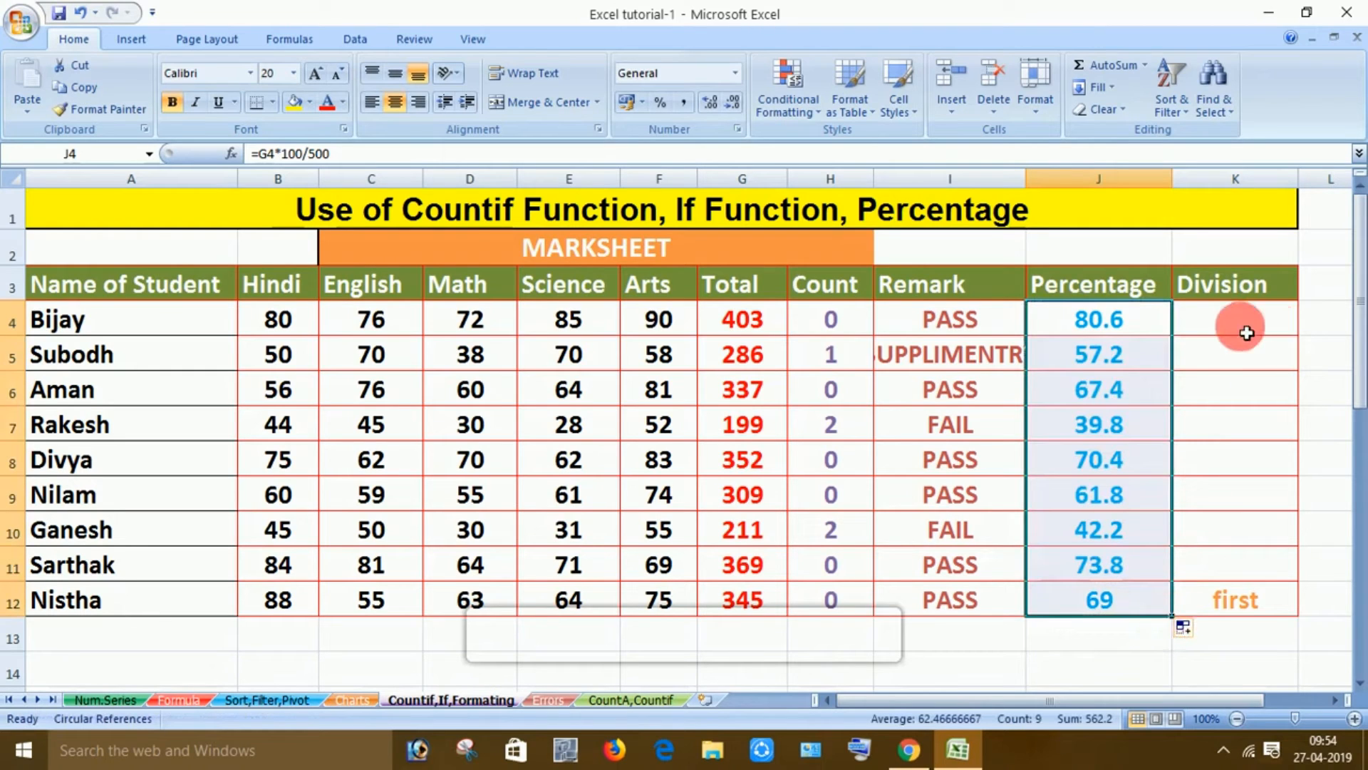
click(1220, 325)
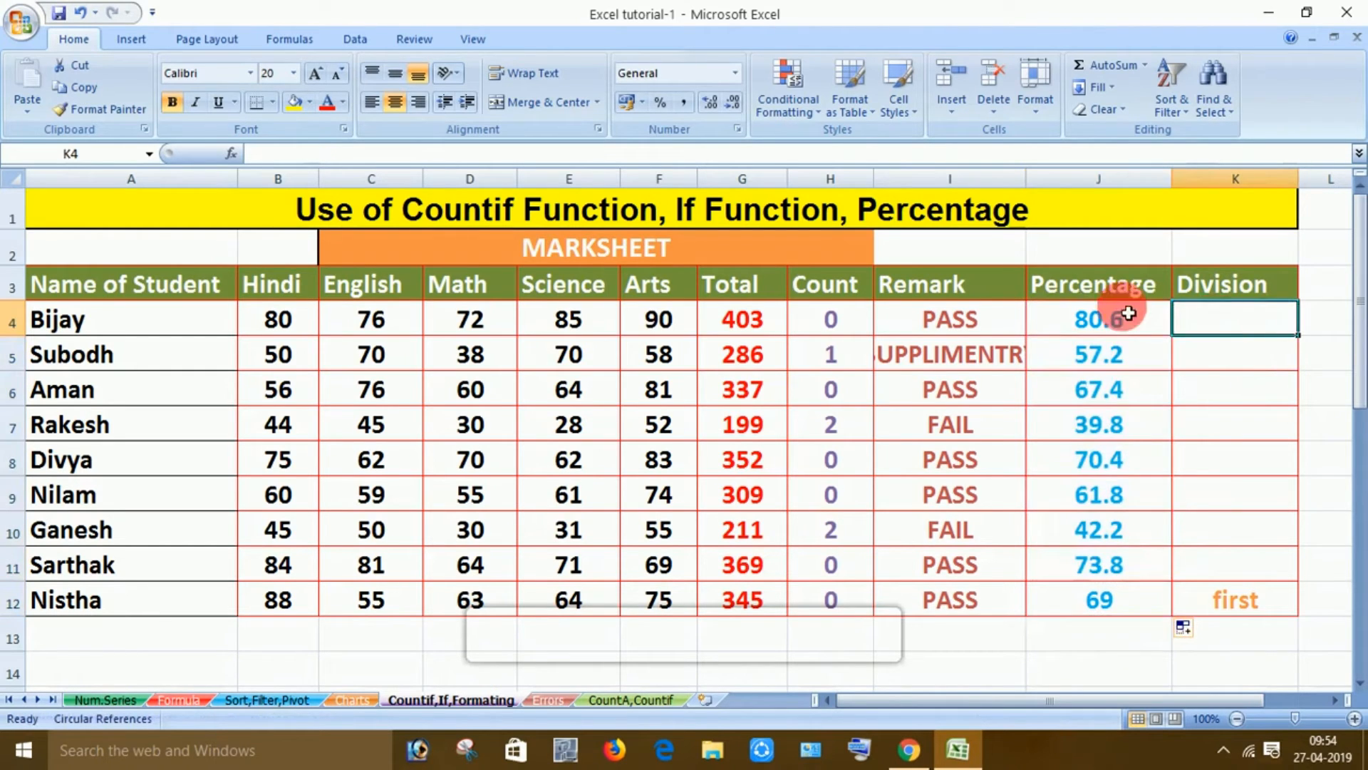
click(965, 333)
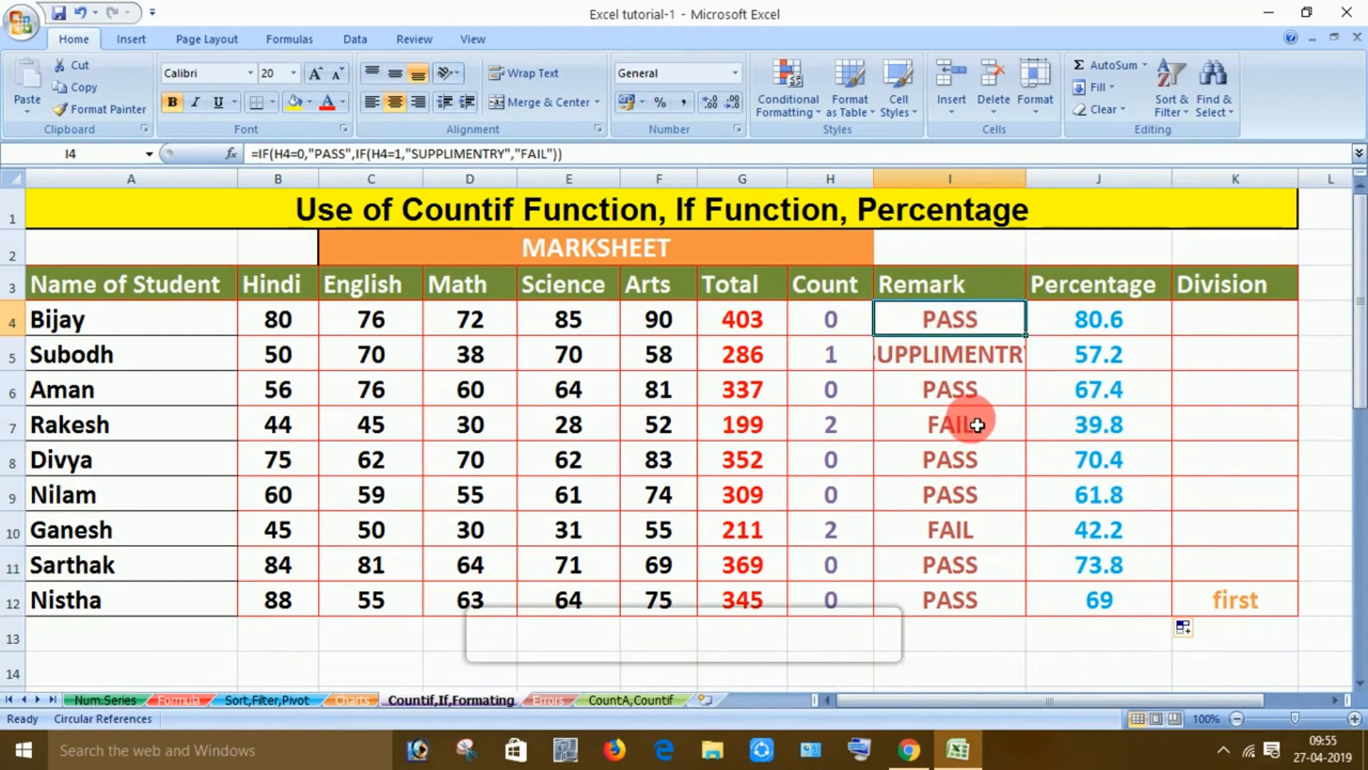
- Start an IF formula for Division in K4 with the logical test J4>=60
click(1212, 322)
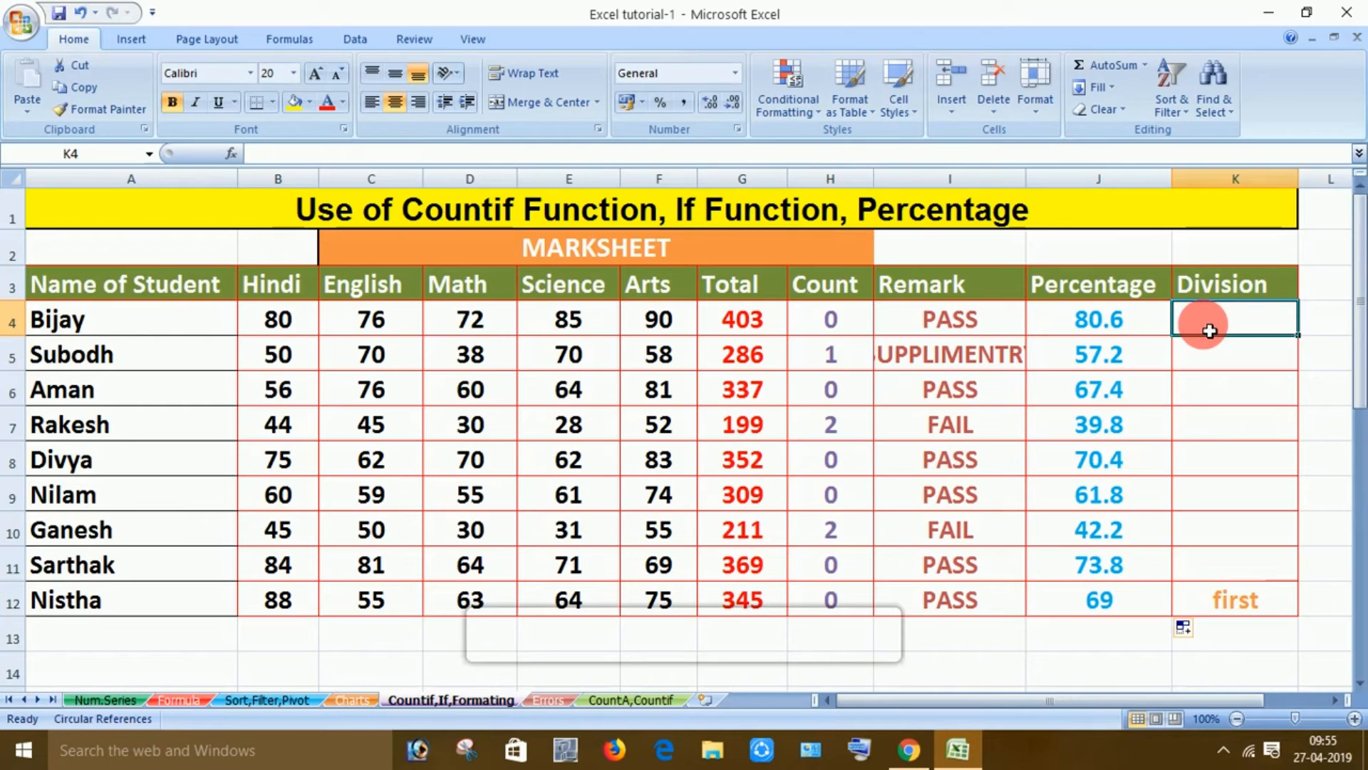
text(=IF)
double_click(1262, 345)
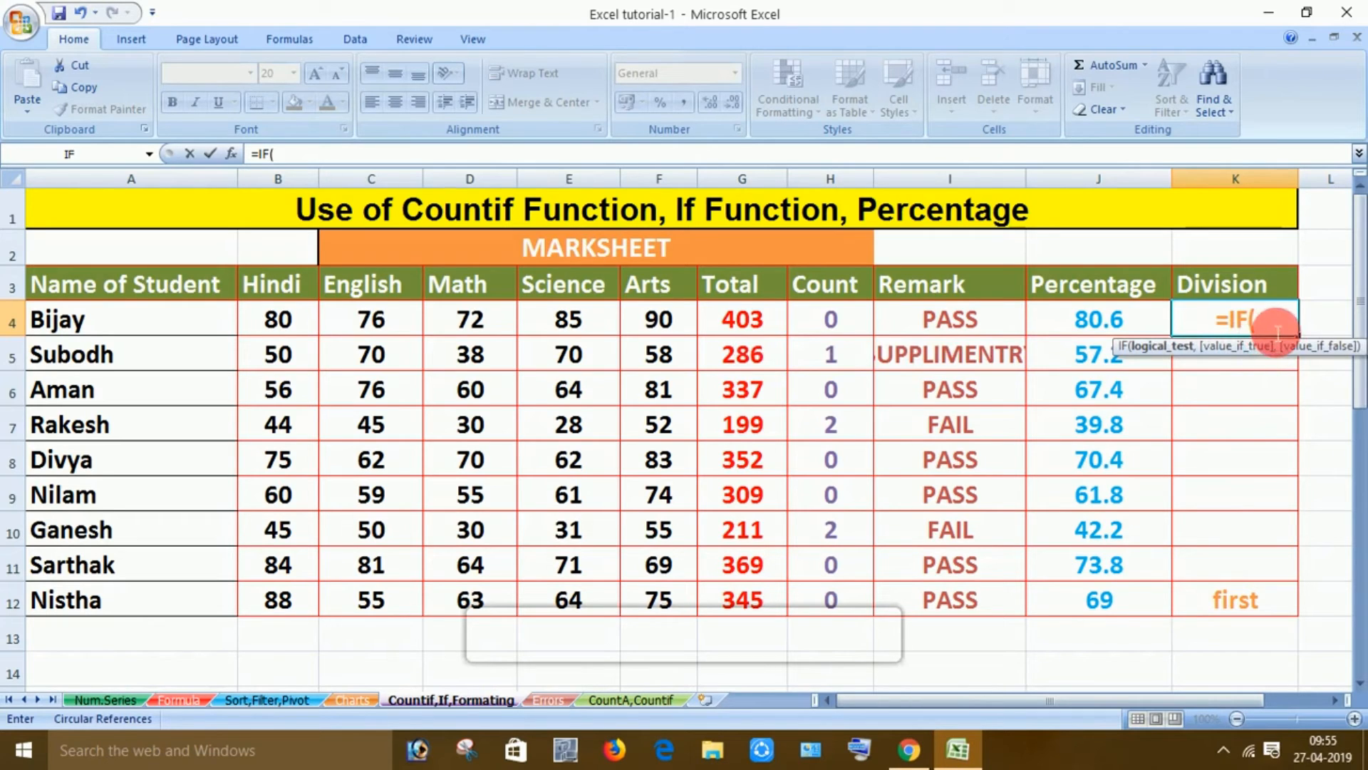
click(1115, 325)
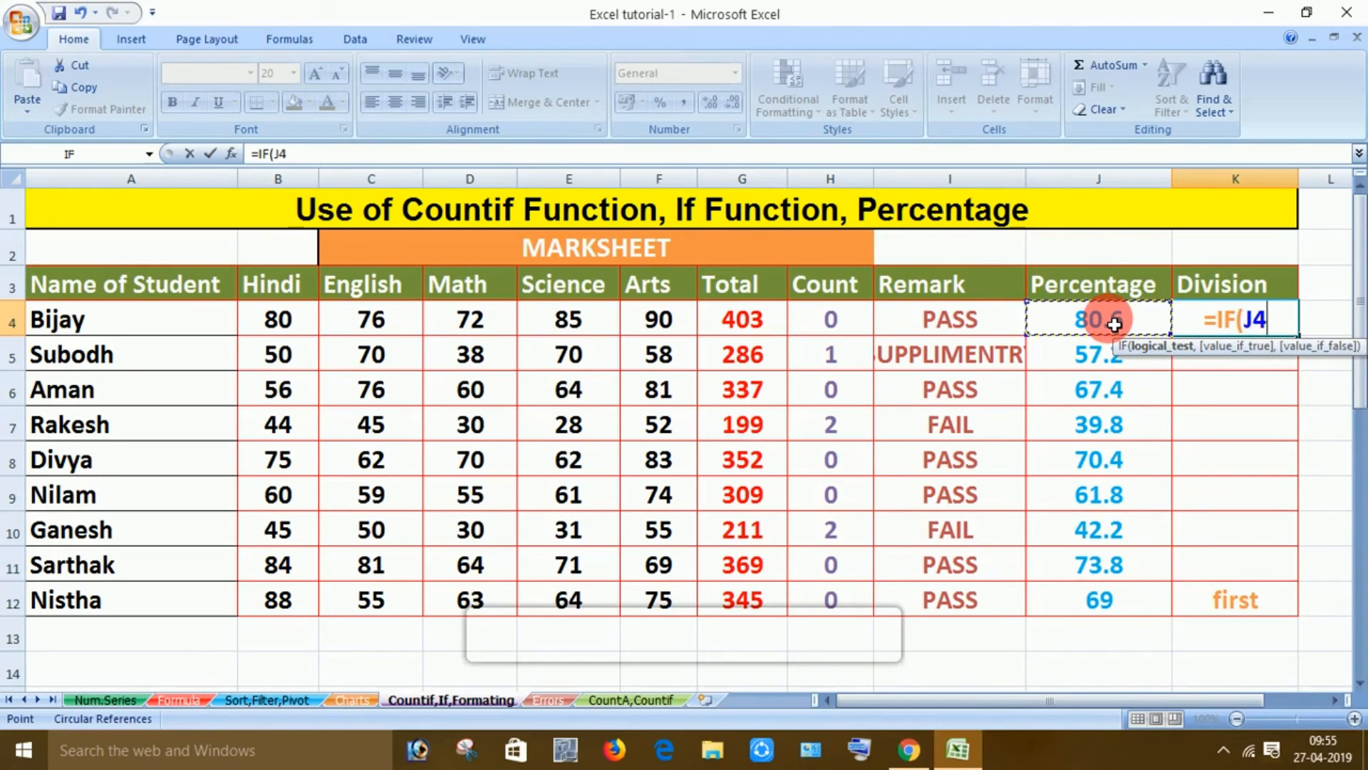
text(>=)
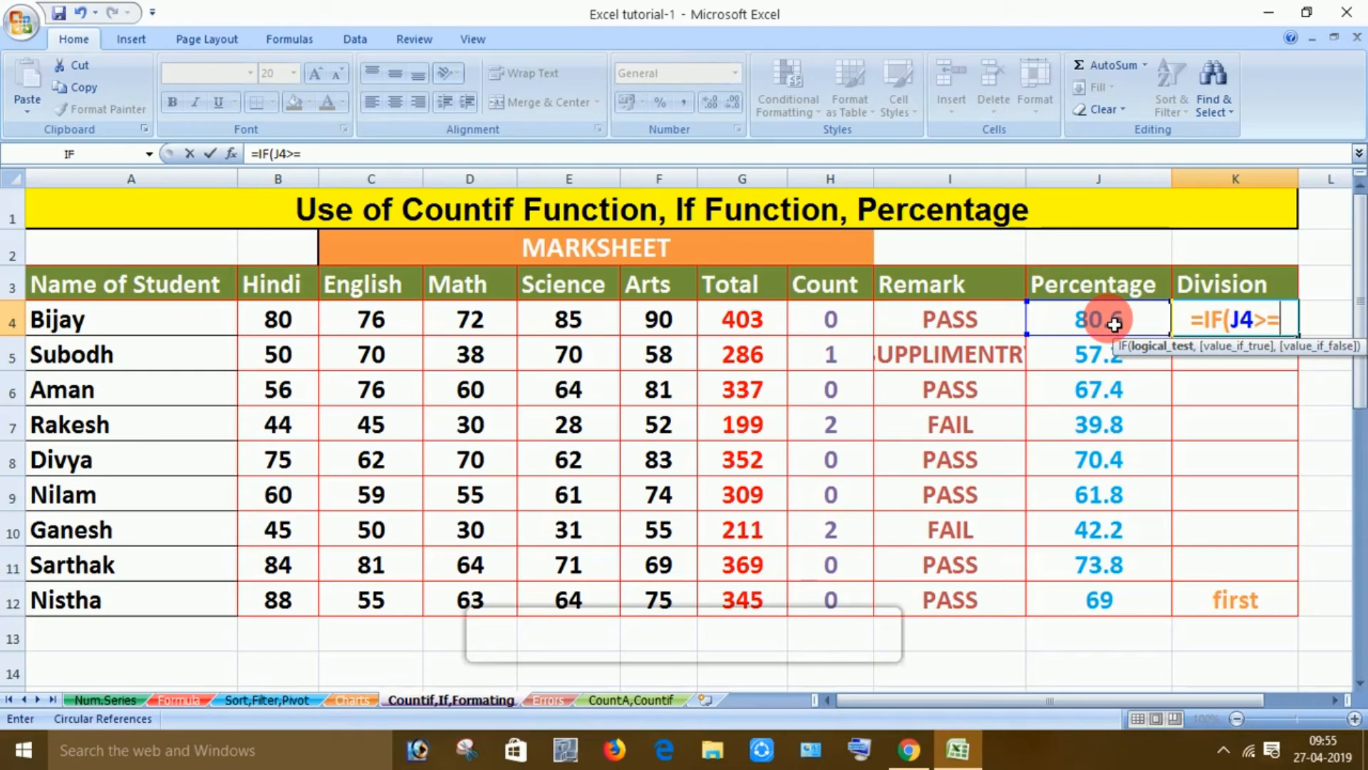
text(60)
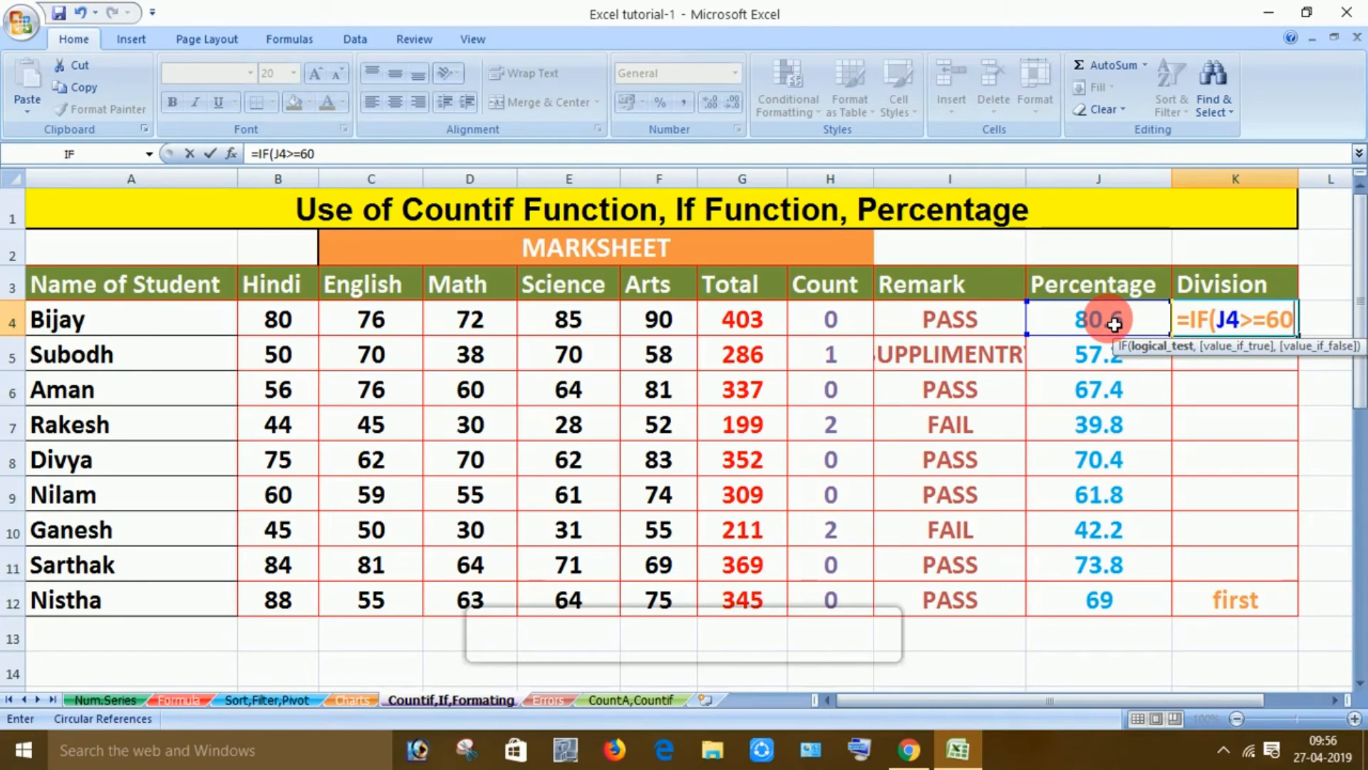
- Add "First" as the value if true in the K4 formula
text(,)
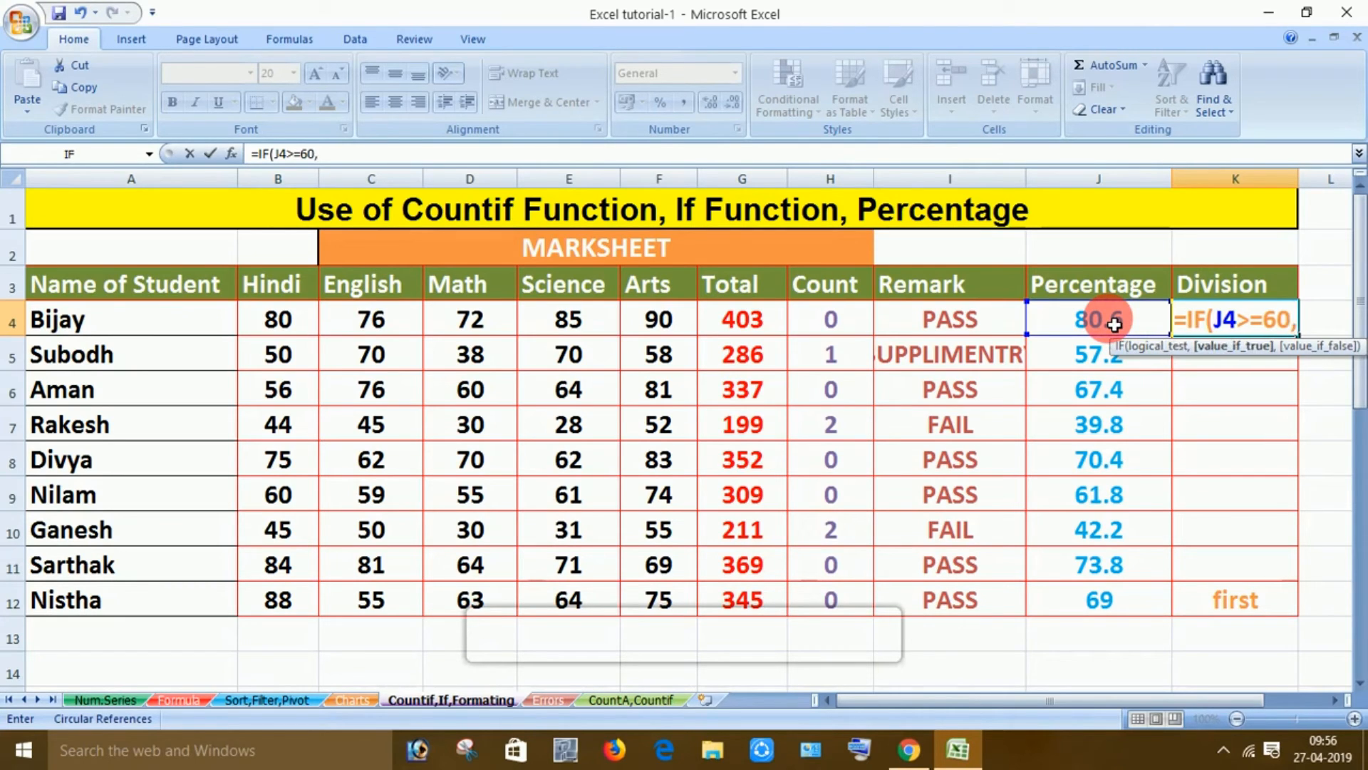
text(")
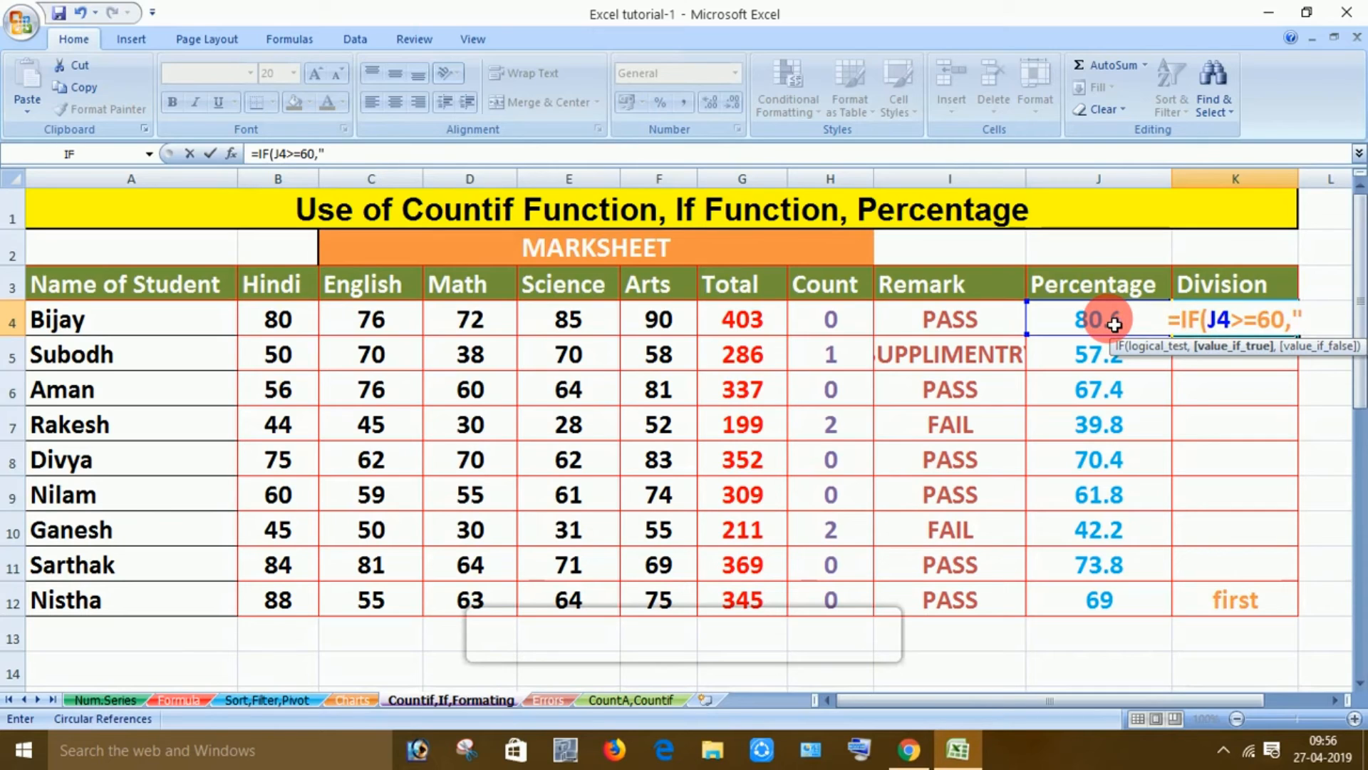
text(Firs)
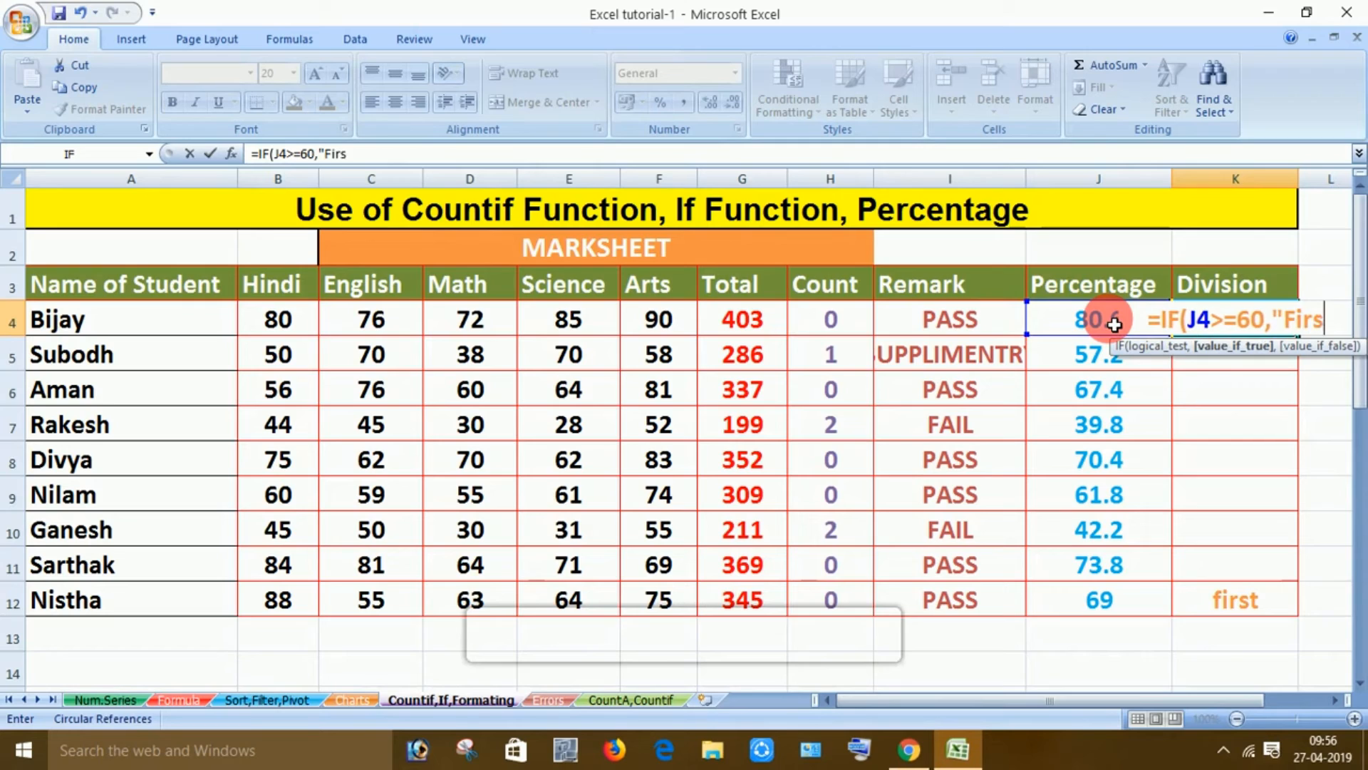
text(t",)
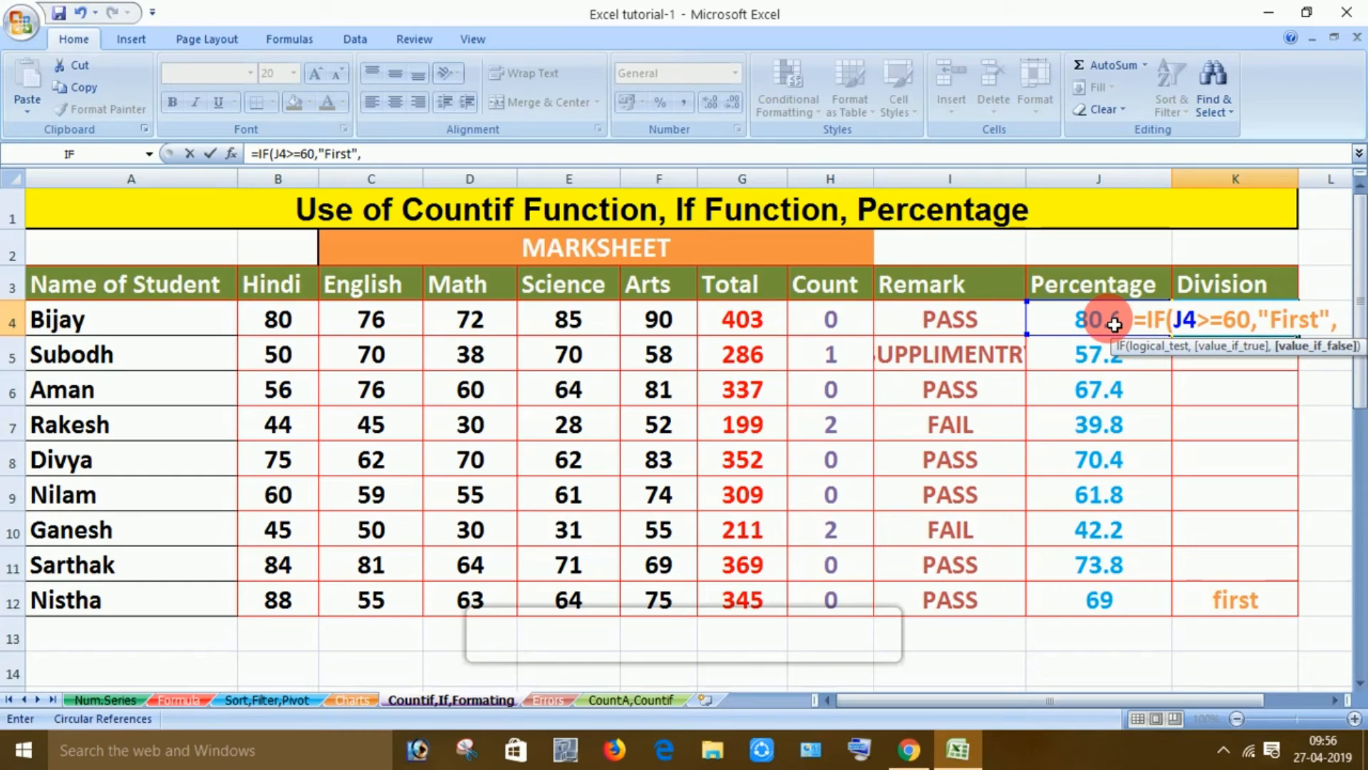
- Nest a second IF as the value if false in the K4 formula, with the logical test J4>=50
text(if)
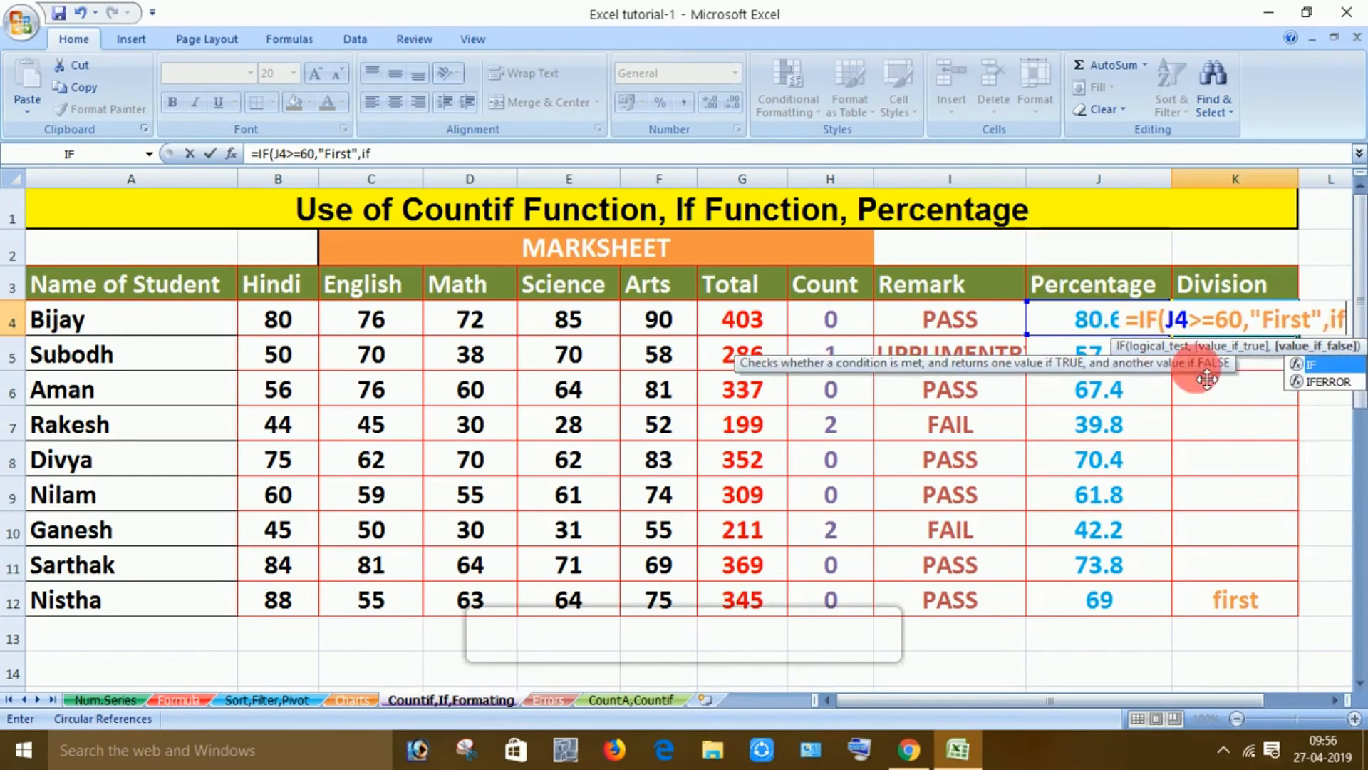
double_click(1308, 365)
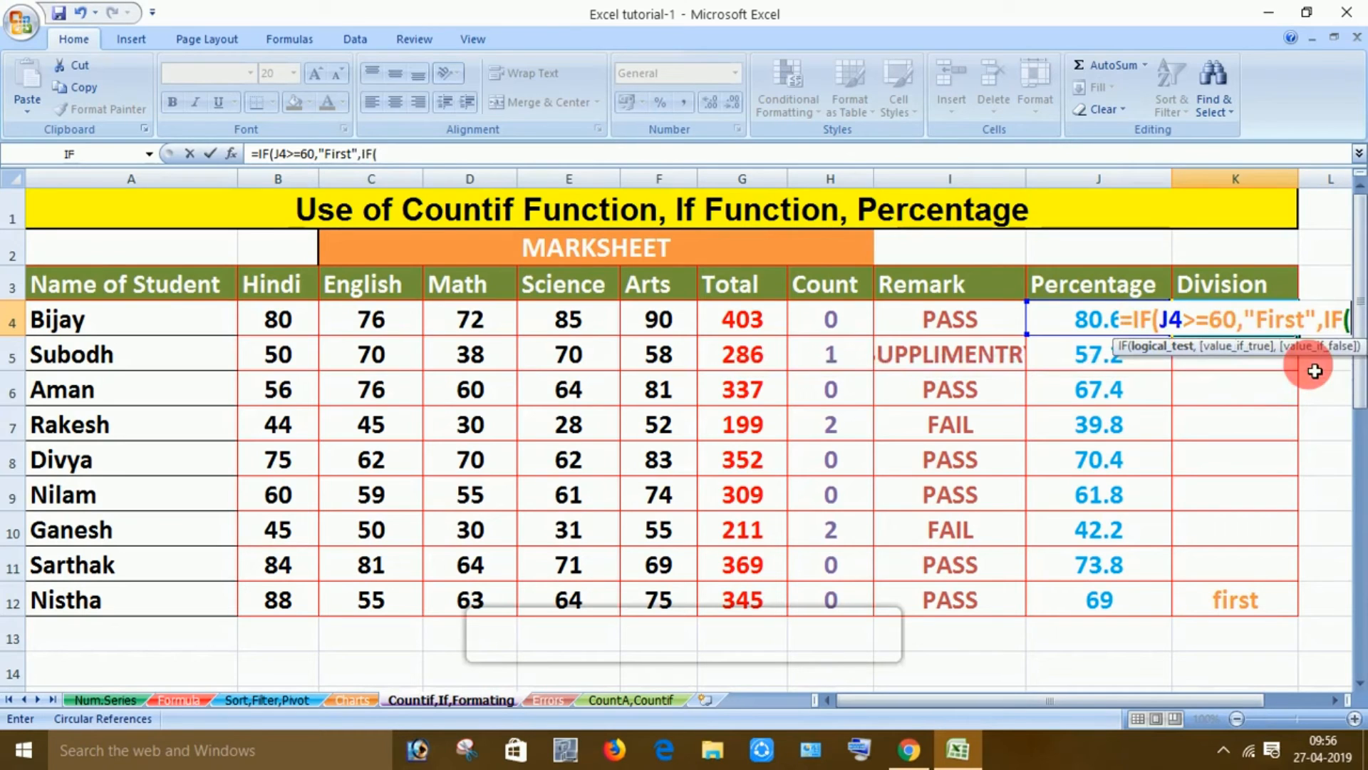
click(1122, 701)
drag(1121, 700, 1239, 695)
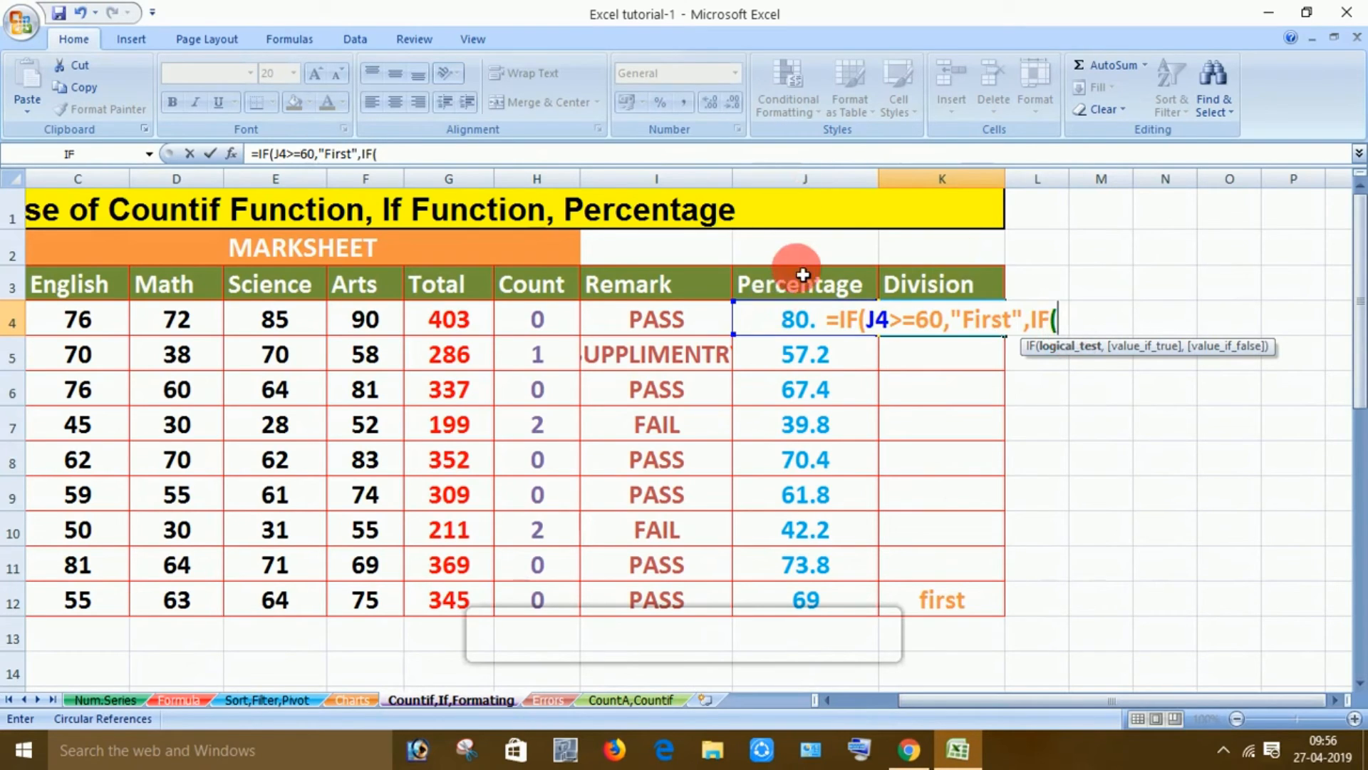
text(j)
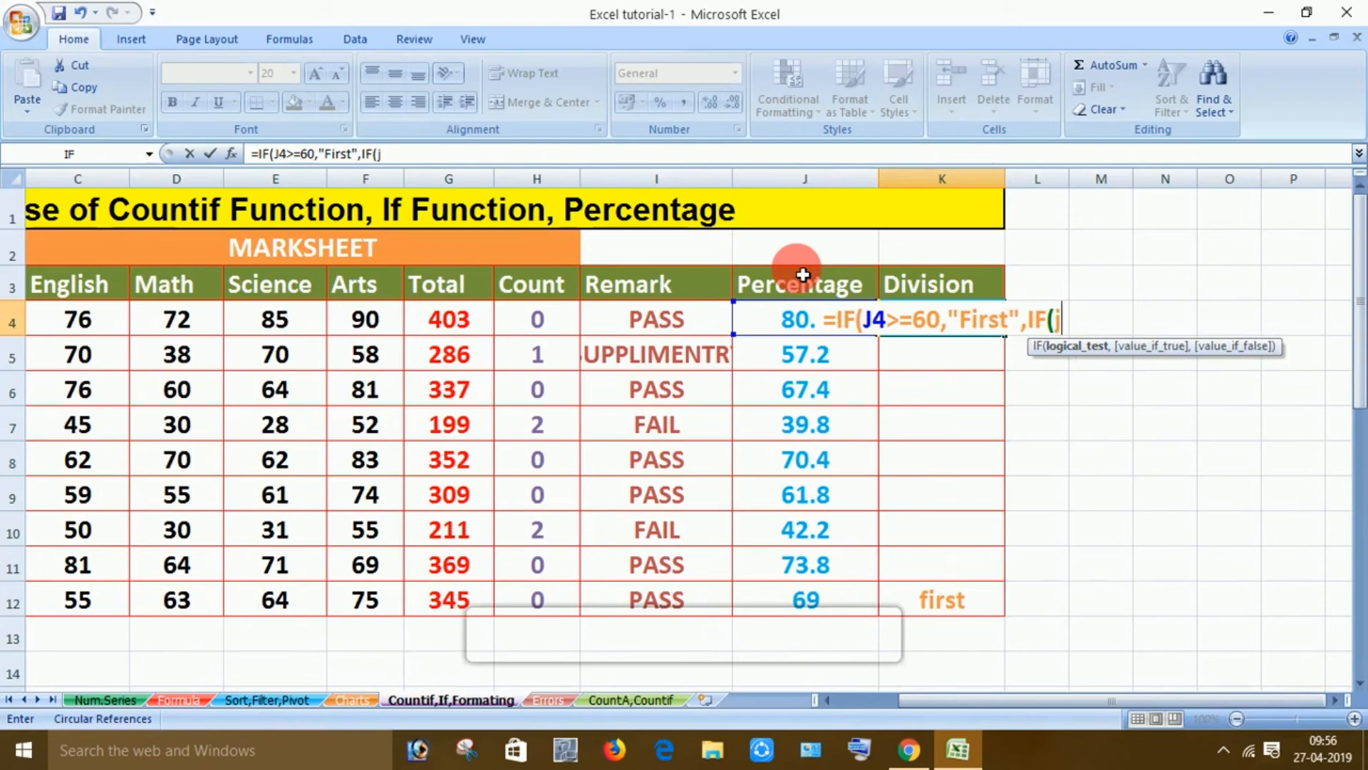
text(4)
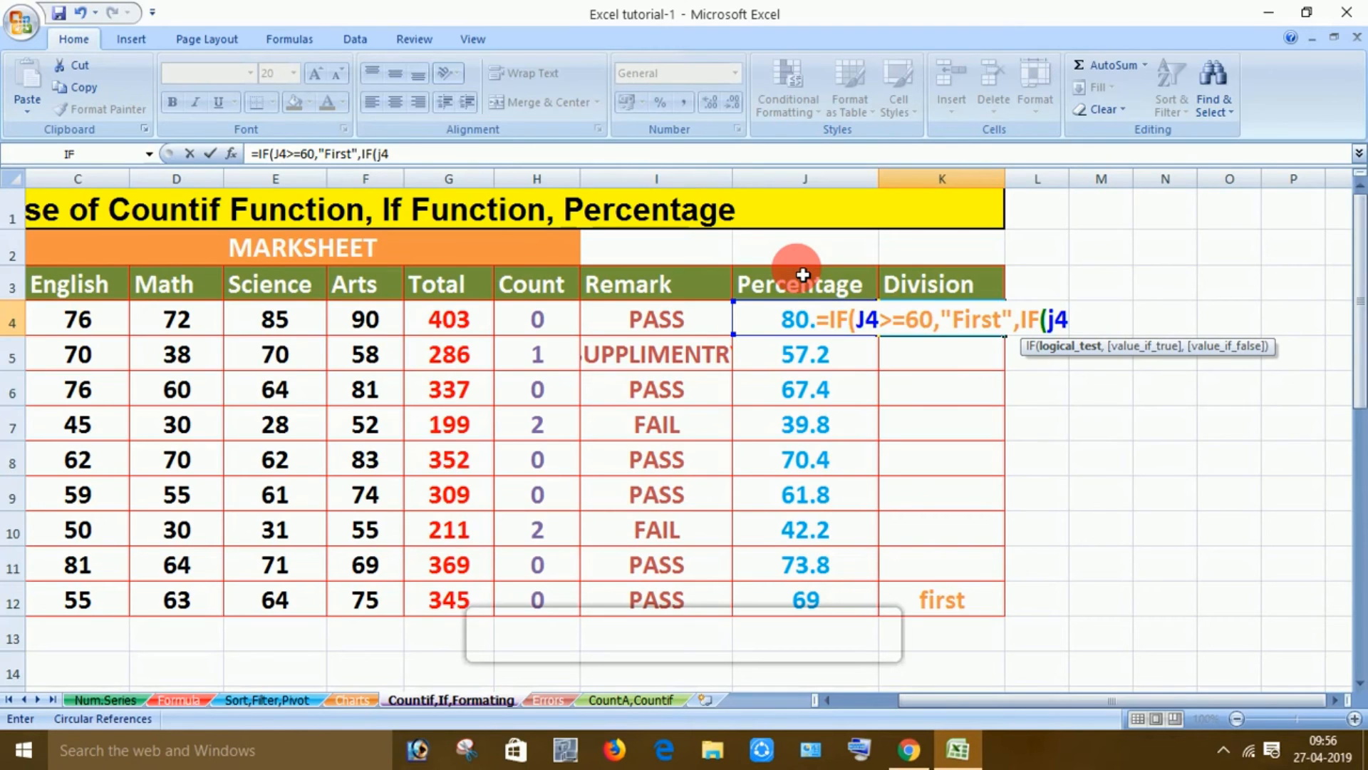
text(>=)
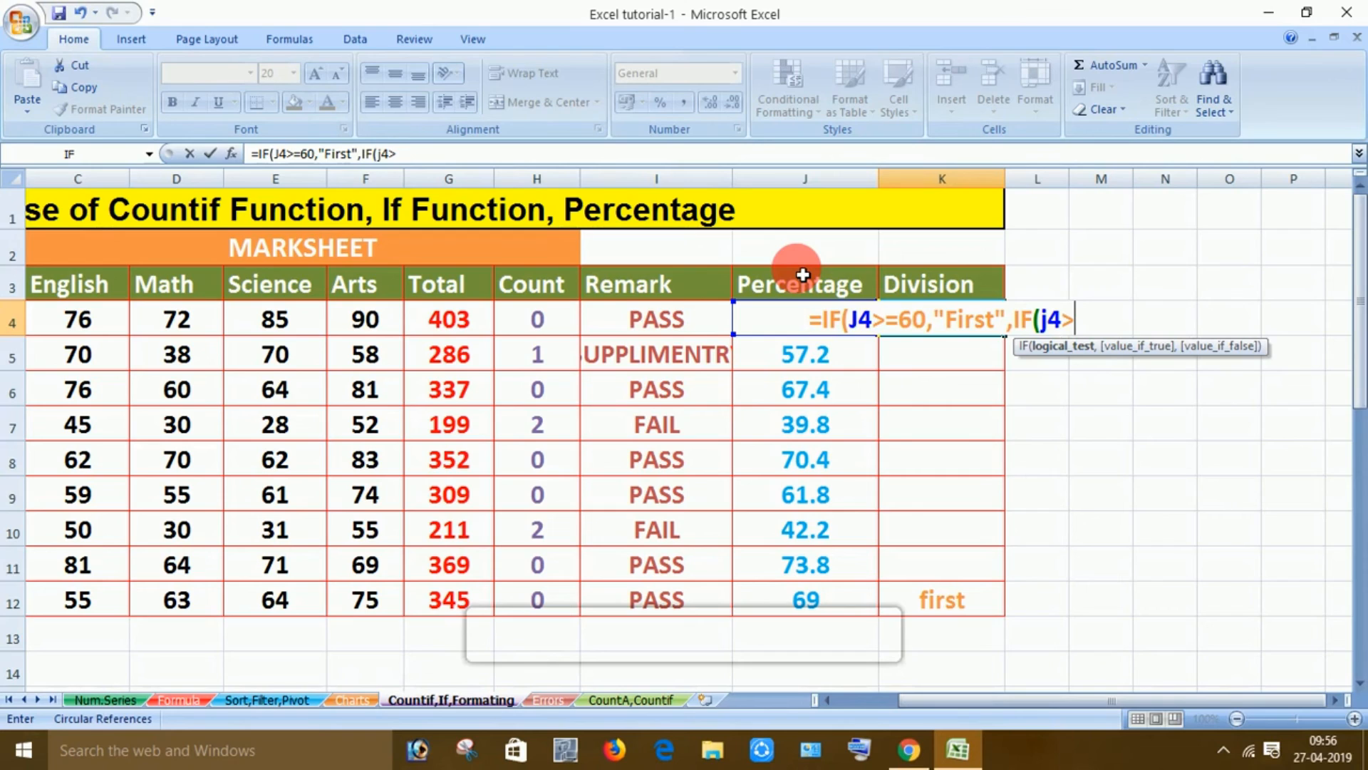
text(50)
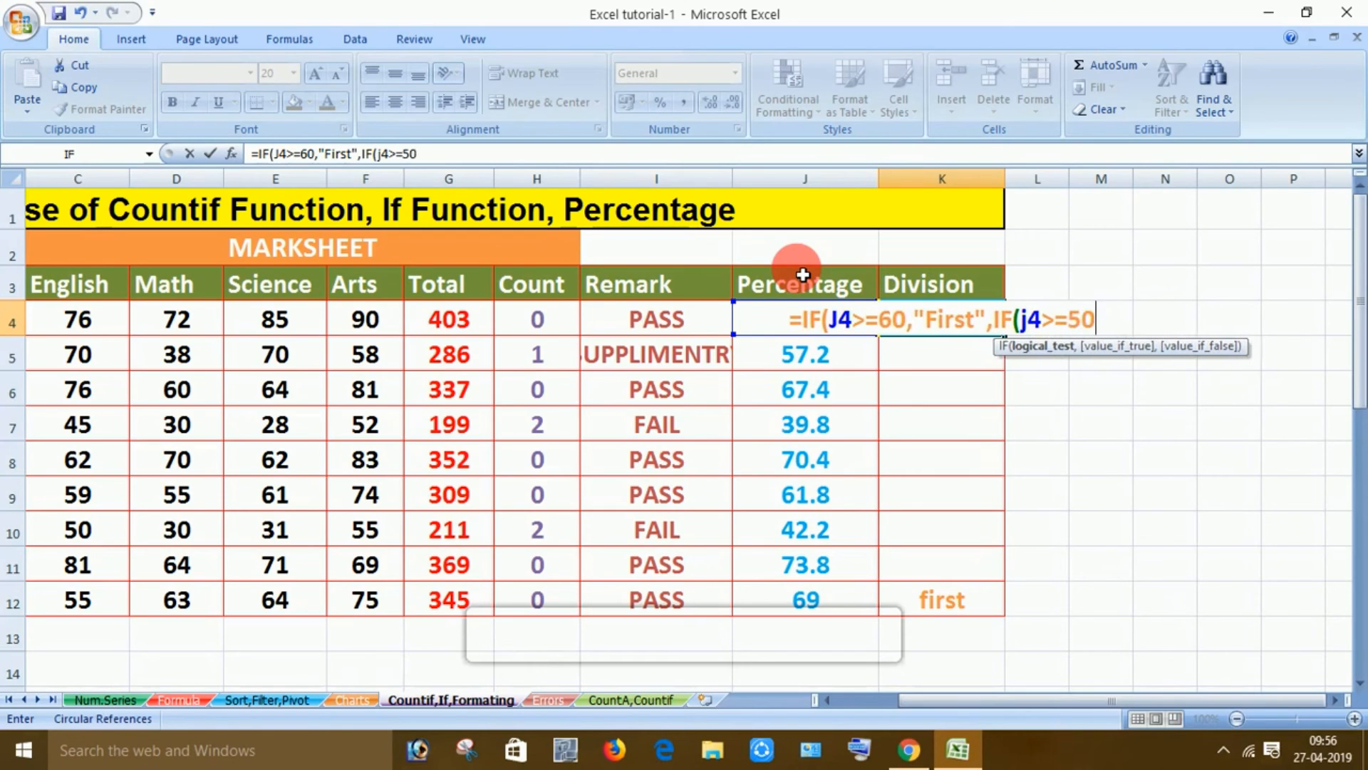
- Add "Second" as the value if true of the nested IF in K4
text(,")
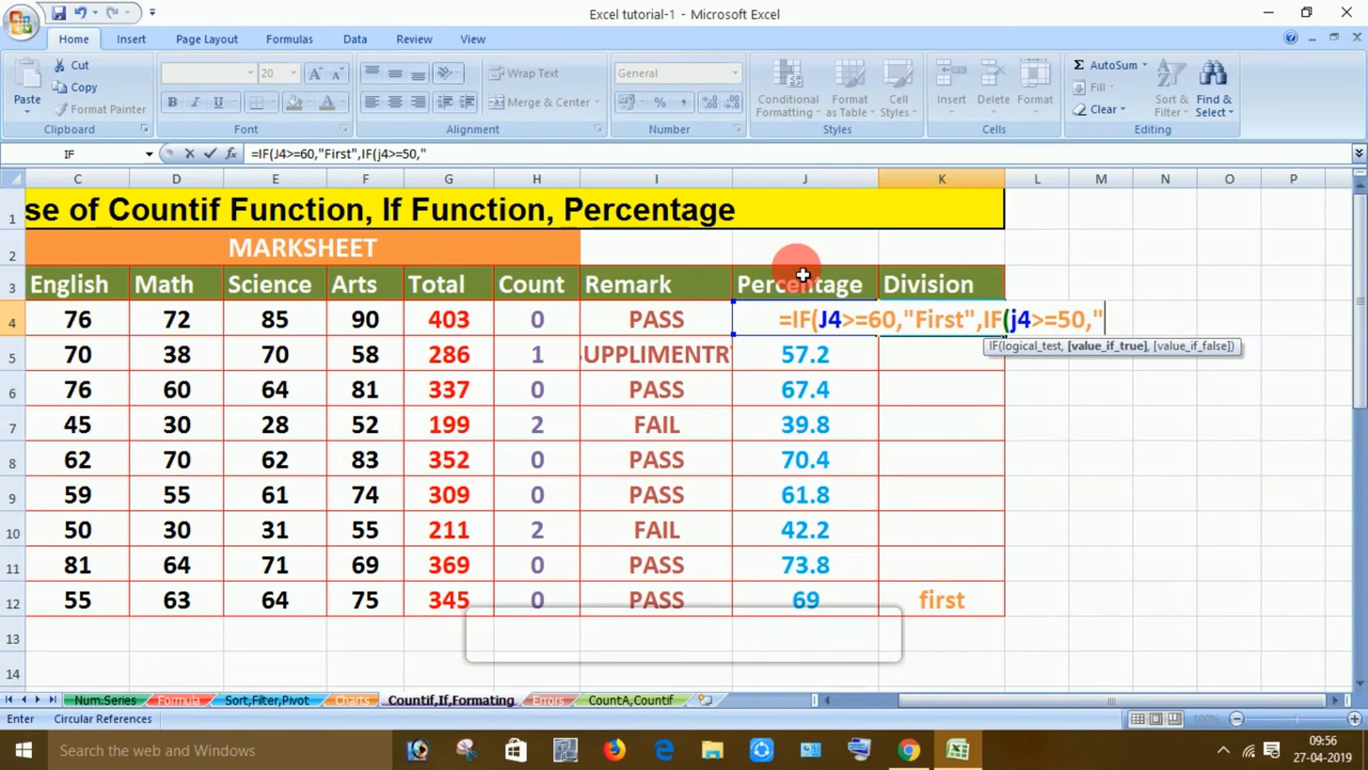
text(Second)
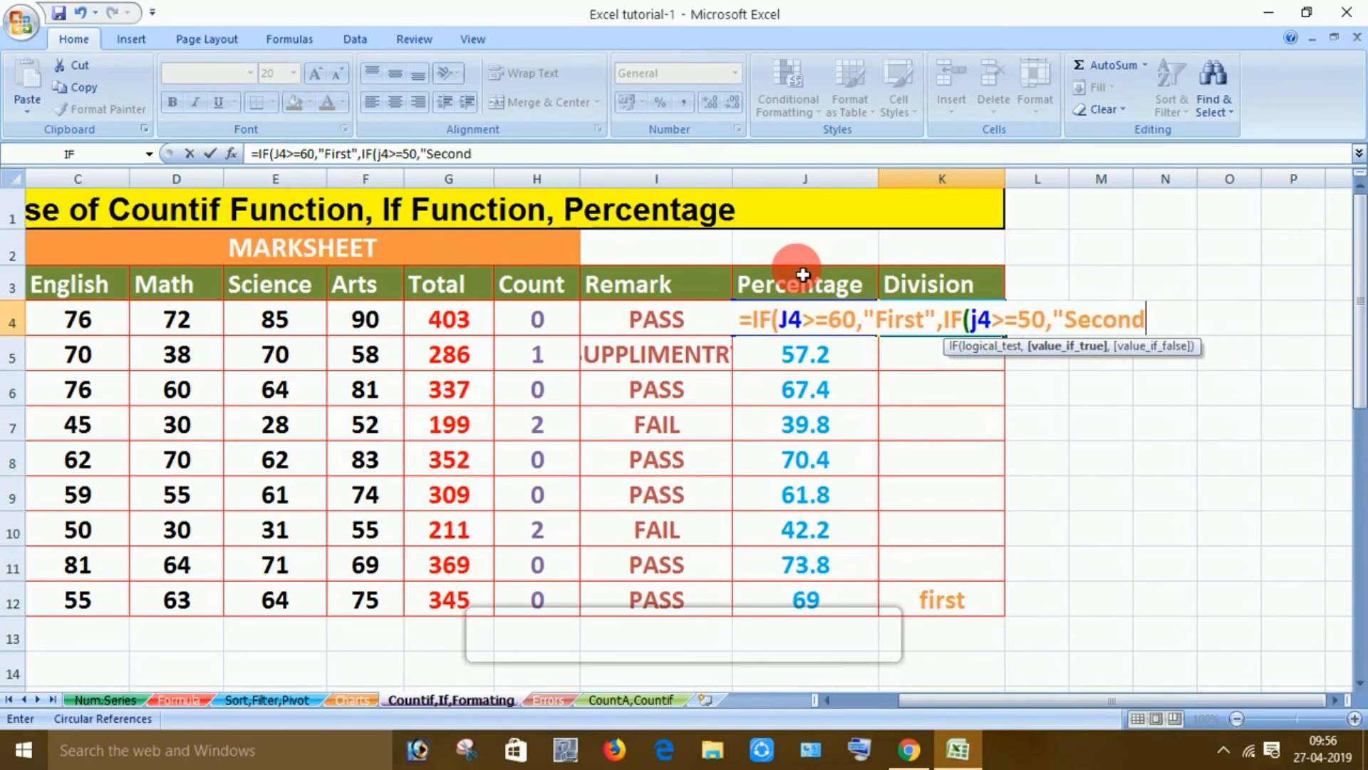
text(")
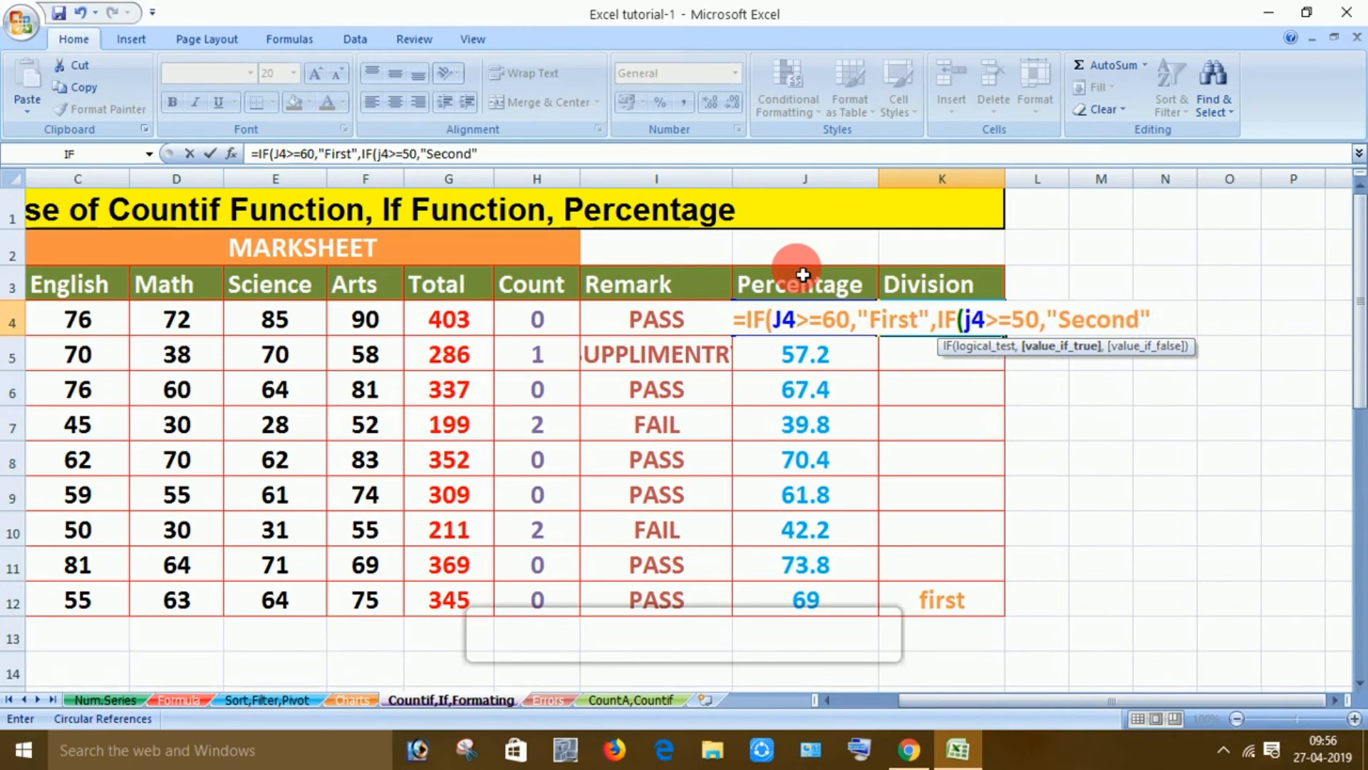
text(,)
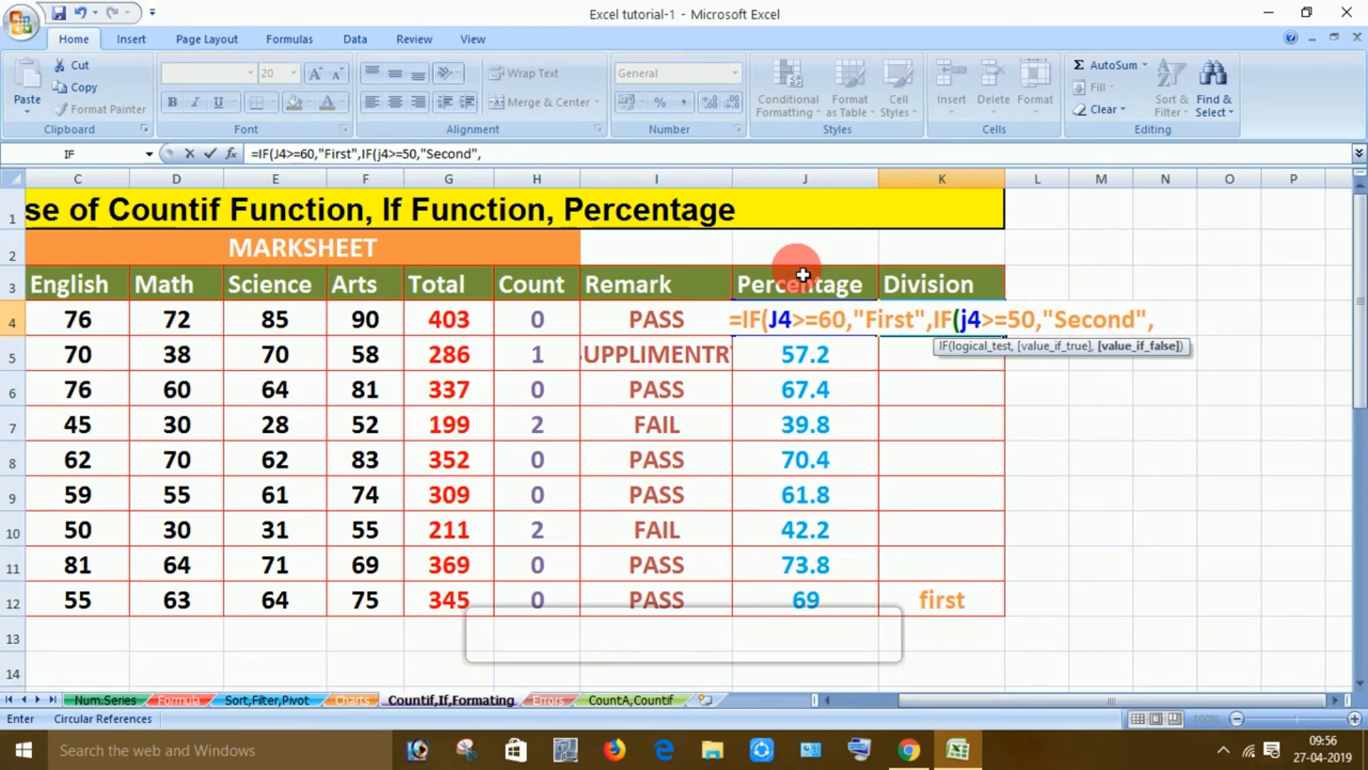
- Nest a third IF in the K4 formula with the logical test J4>=40 and "Third" as the value if true
text(if)
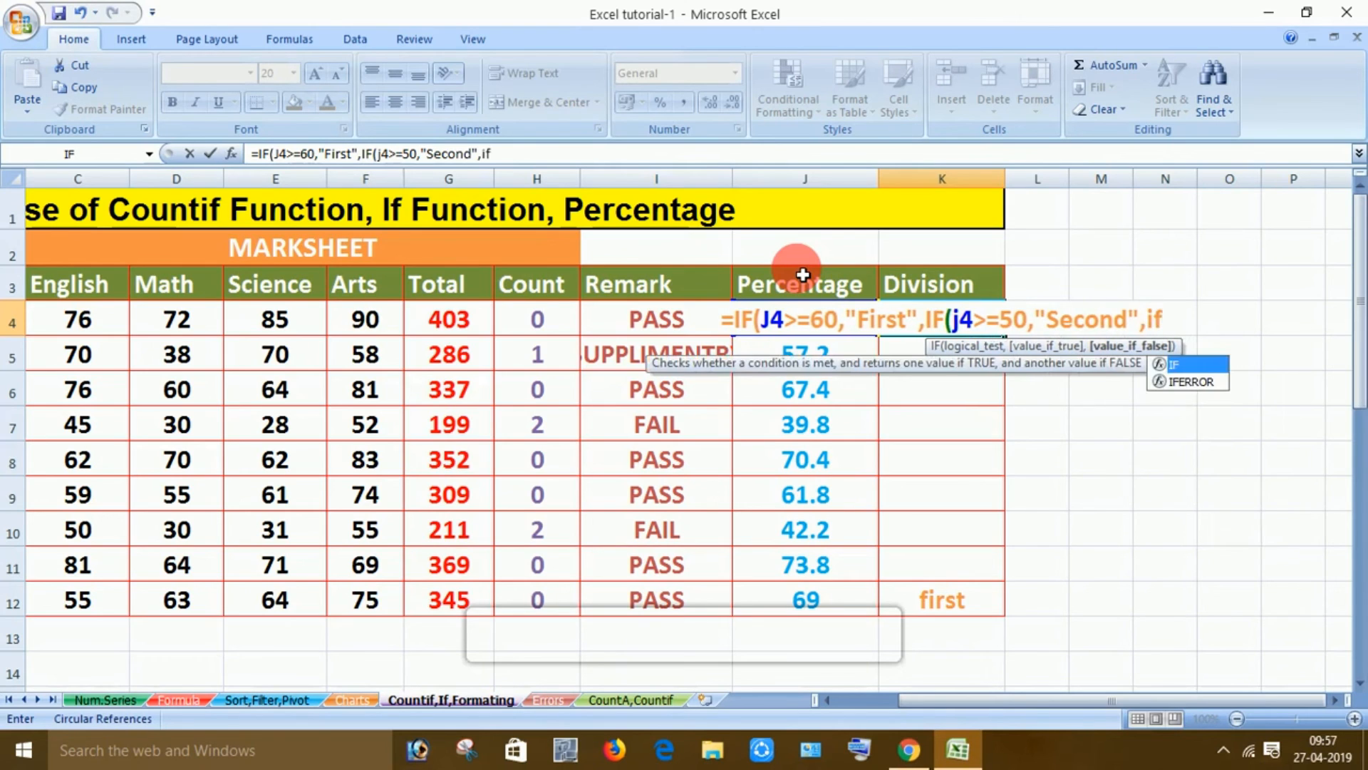
double_click(1173, 365)
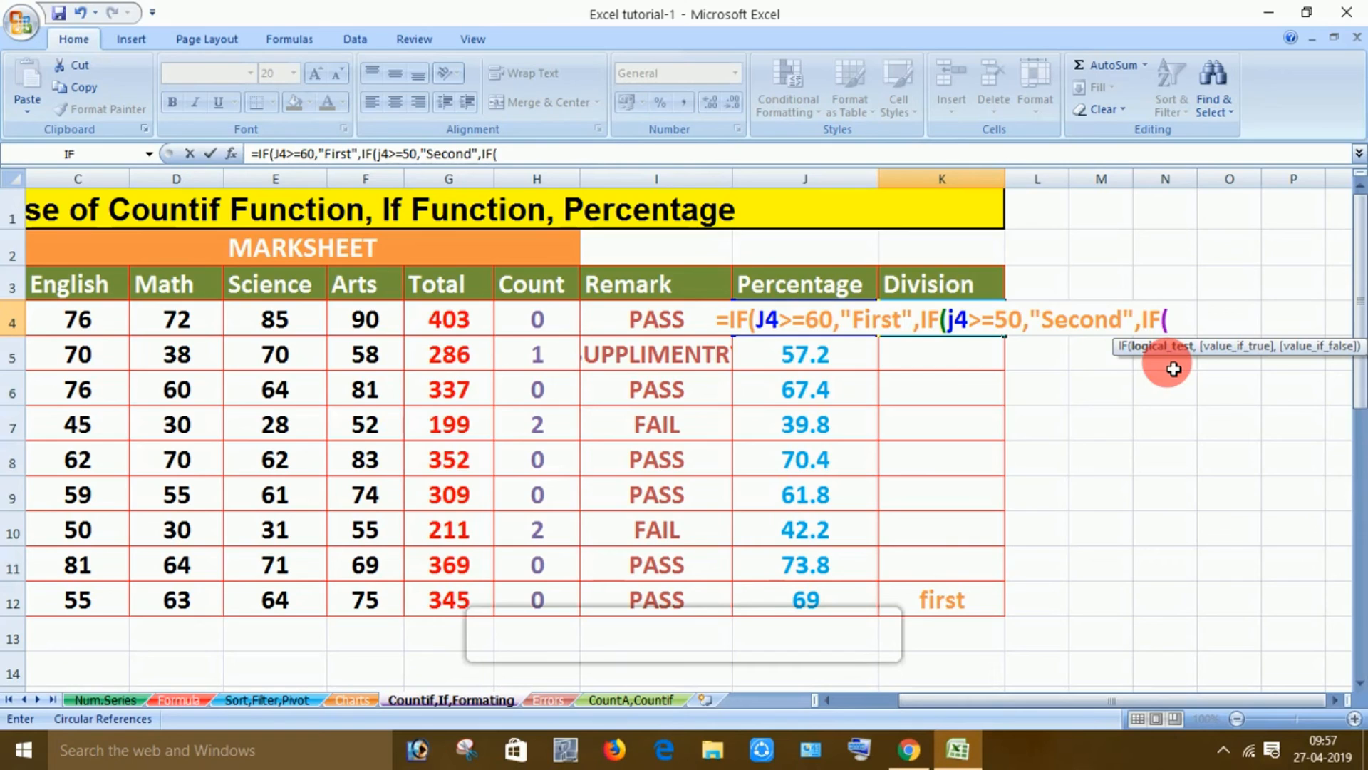
click(1174, 369)
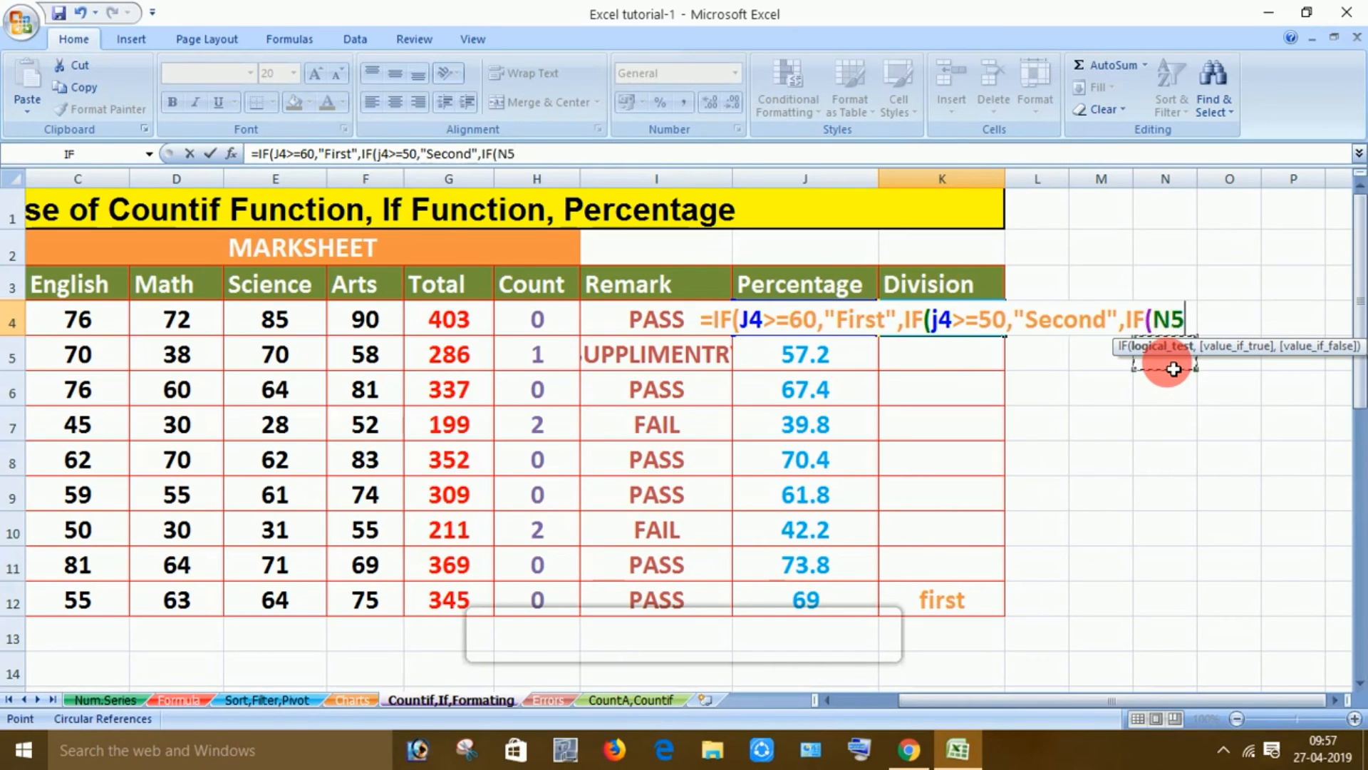
key(BackSpace)
key(BackSpace)
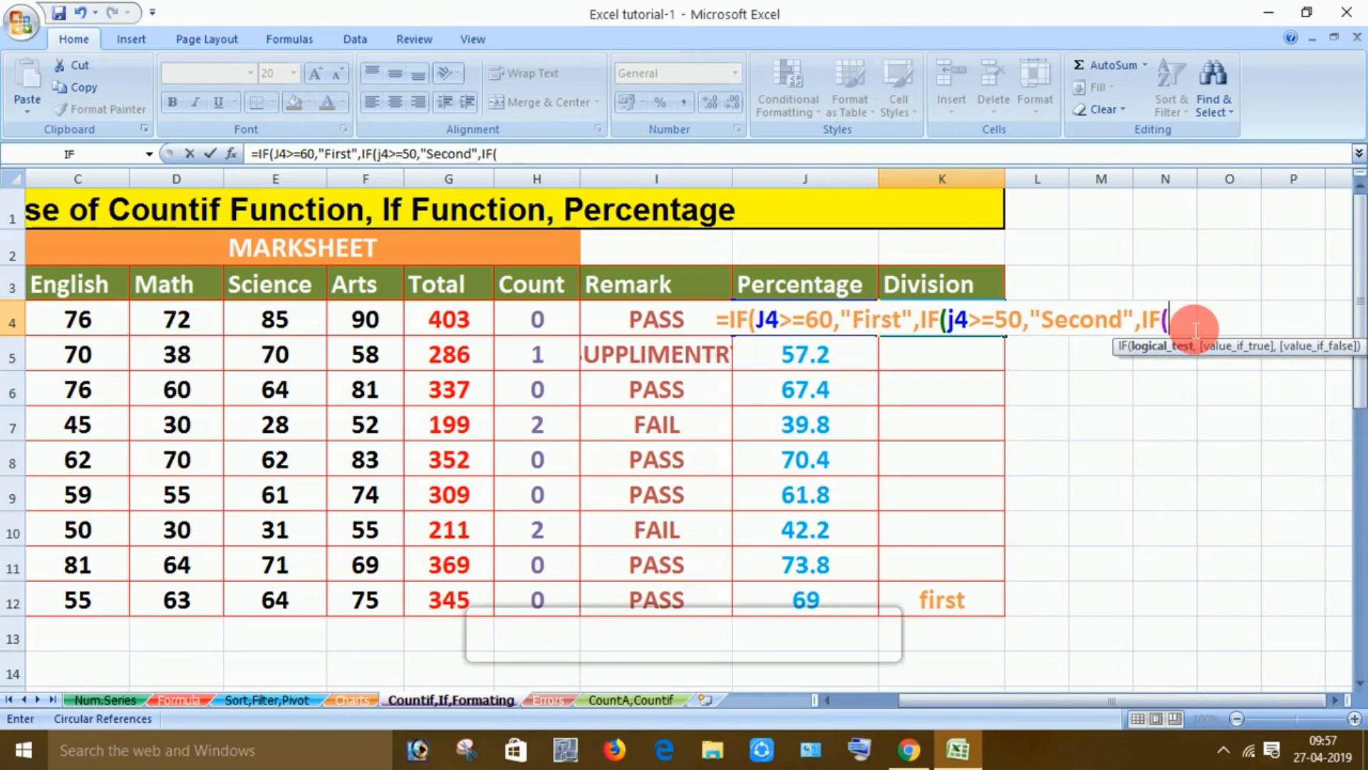
text(j4)
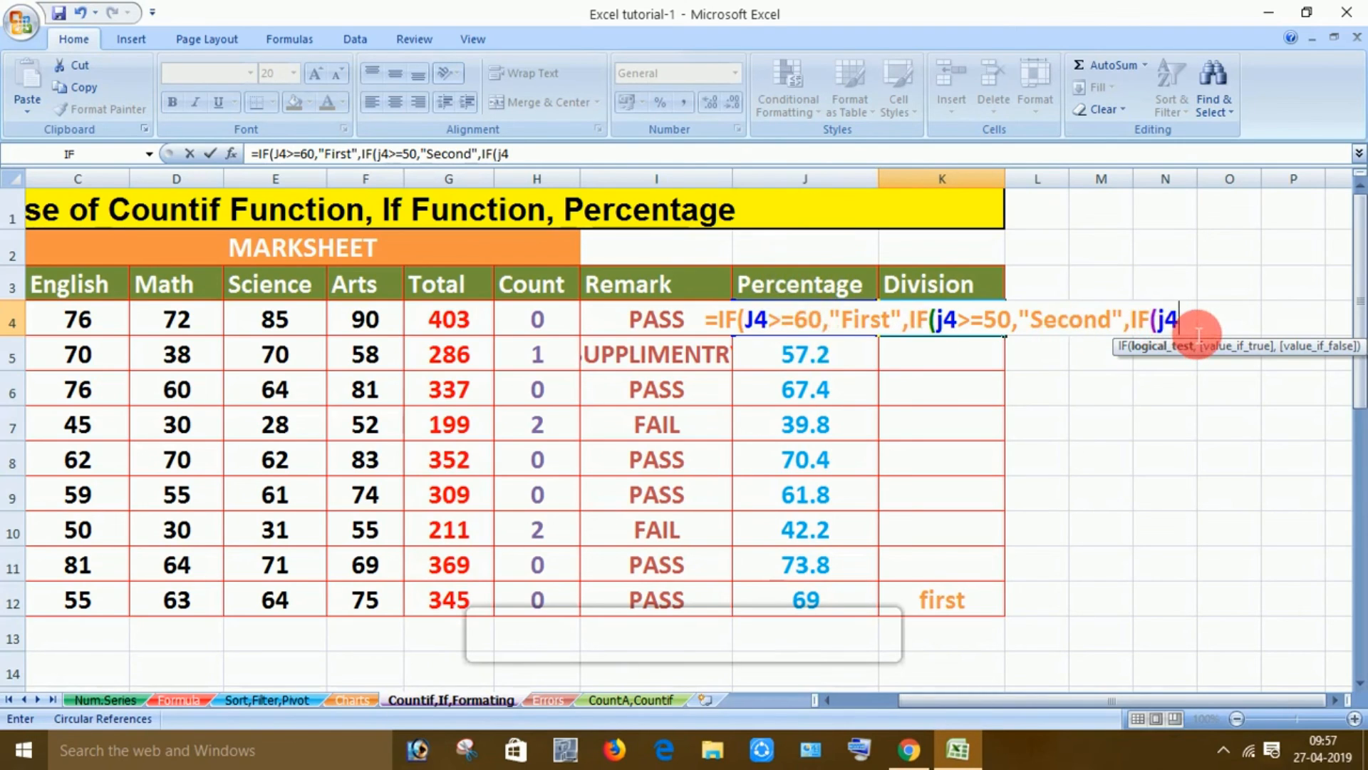
text(>=)
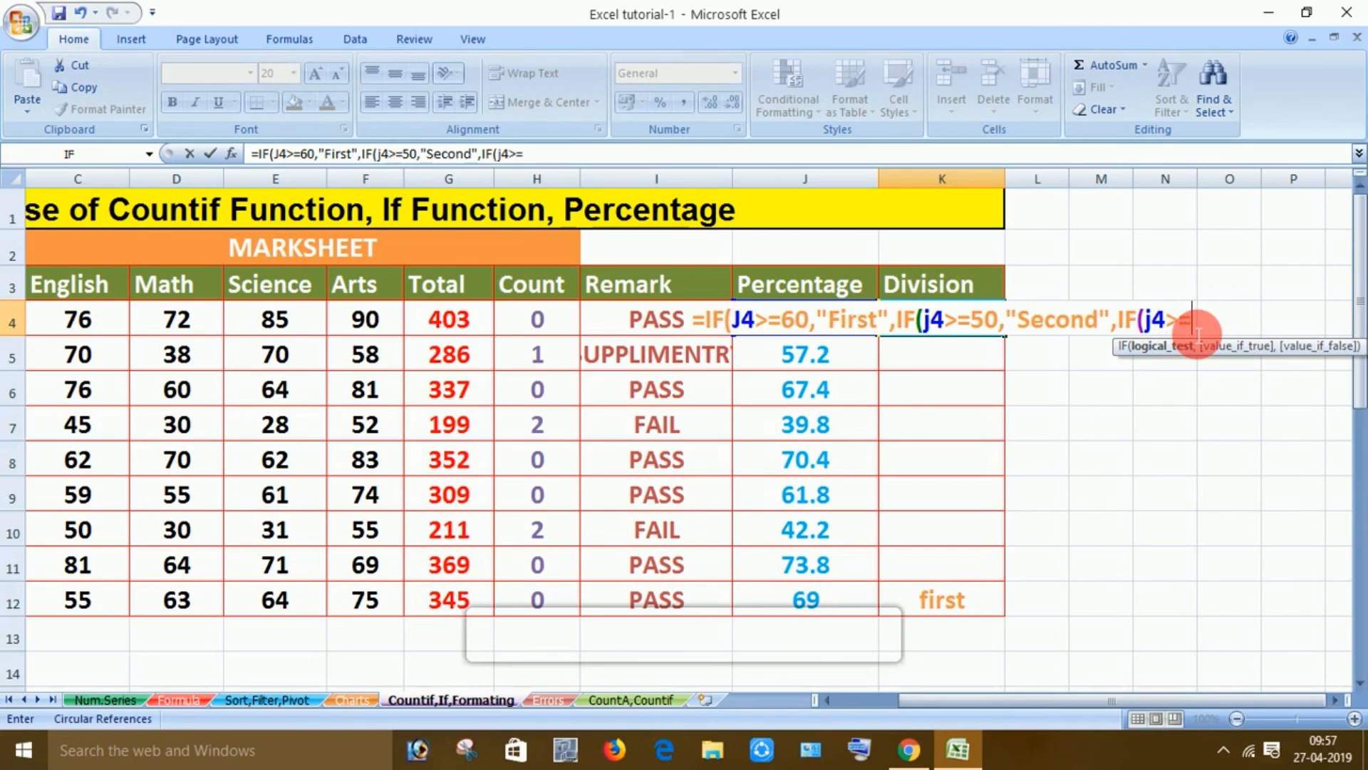
text(40)
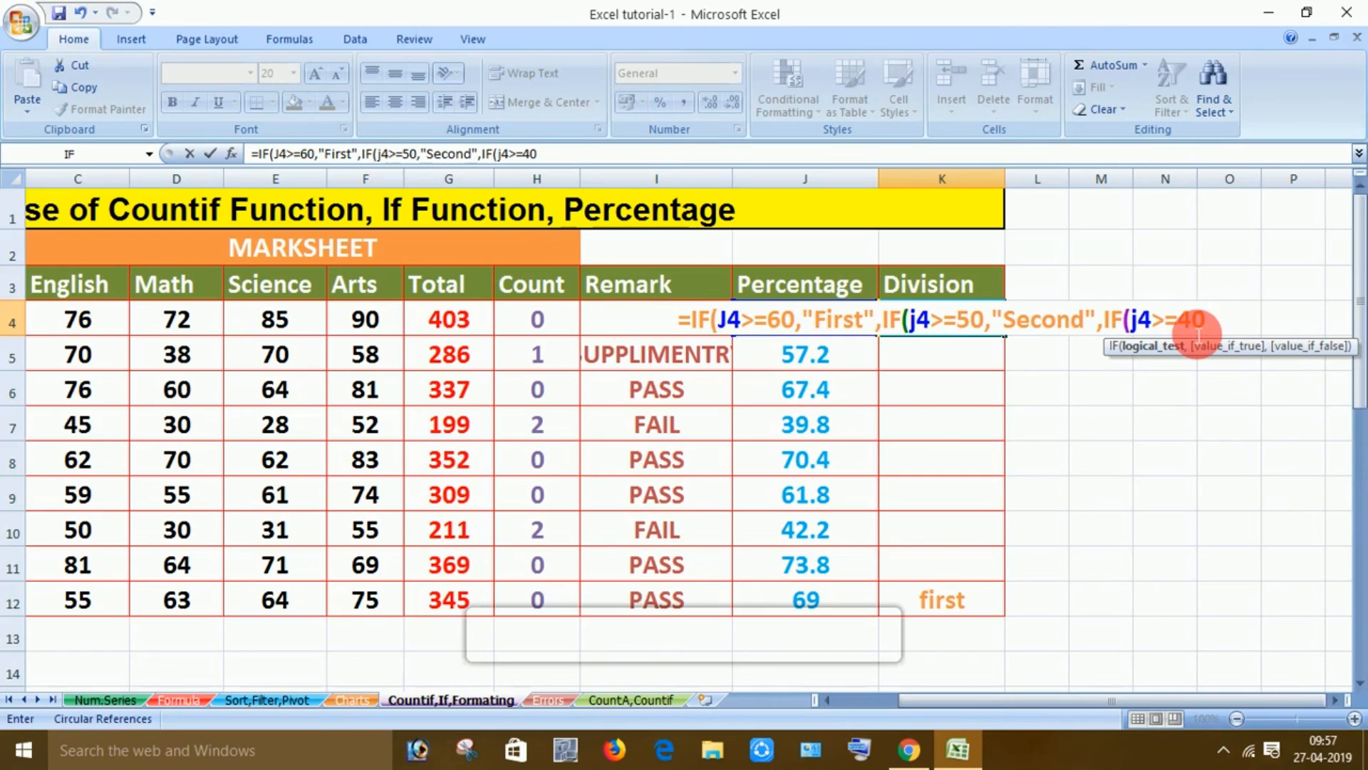
text(,"Third")
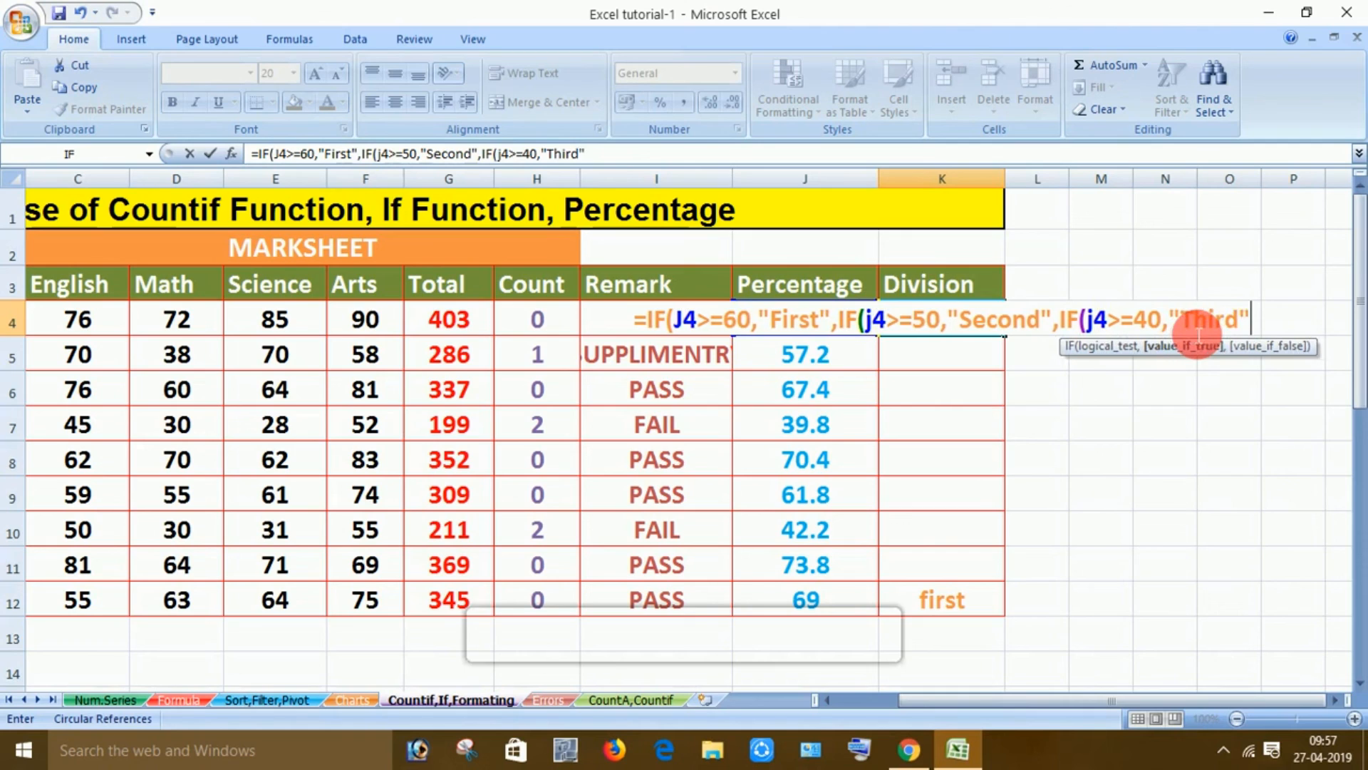
text(,)
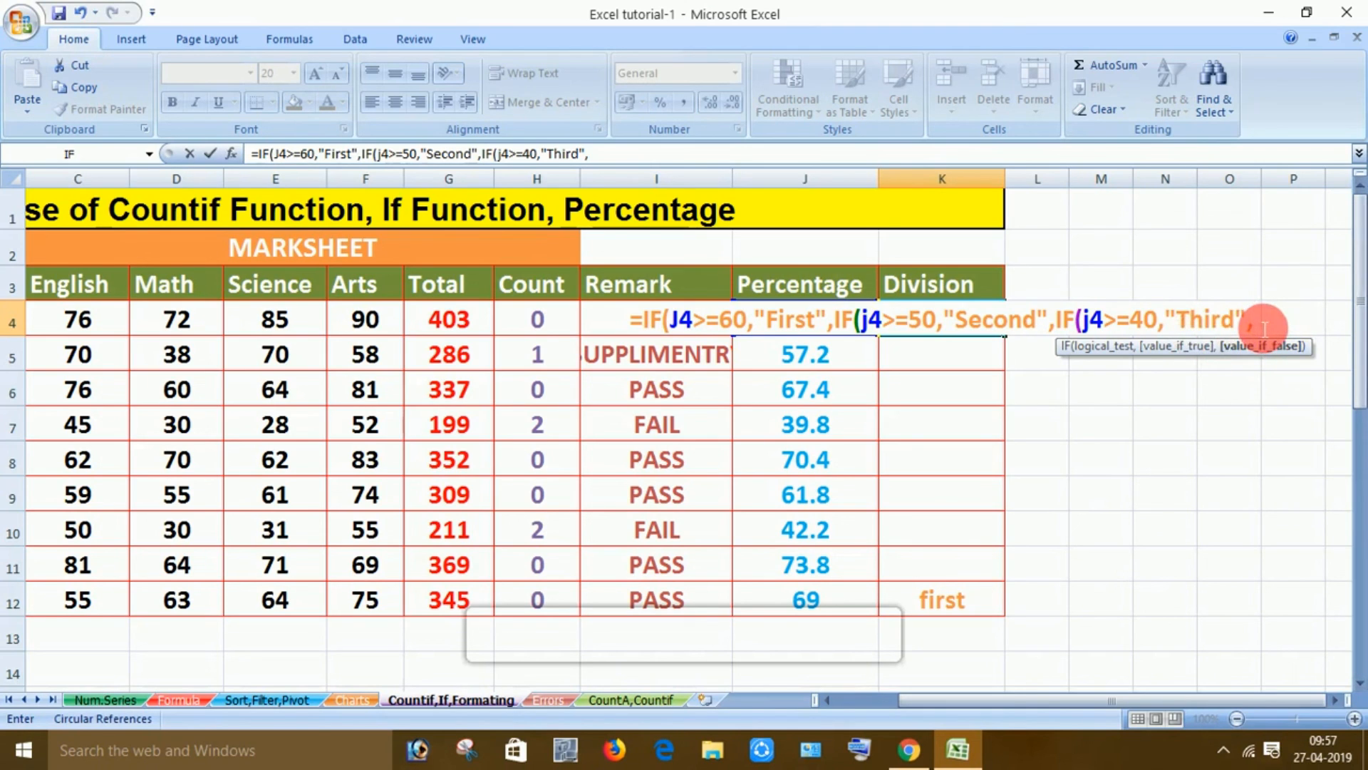
- Add "Fail" as the final value if false in K4, close all three IF functions and enter the formula
text(")
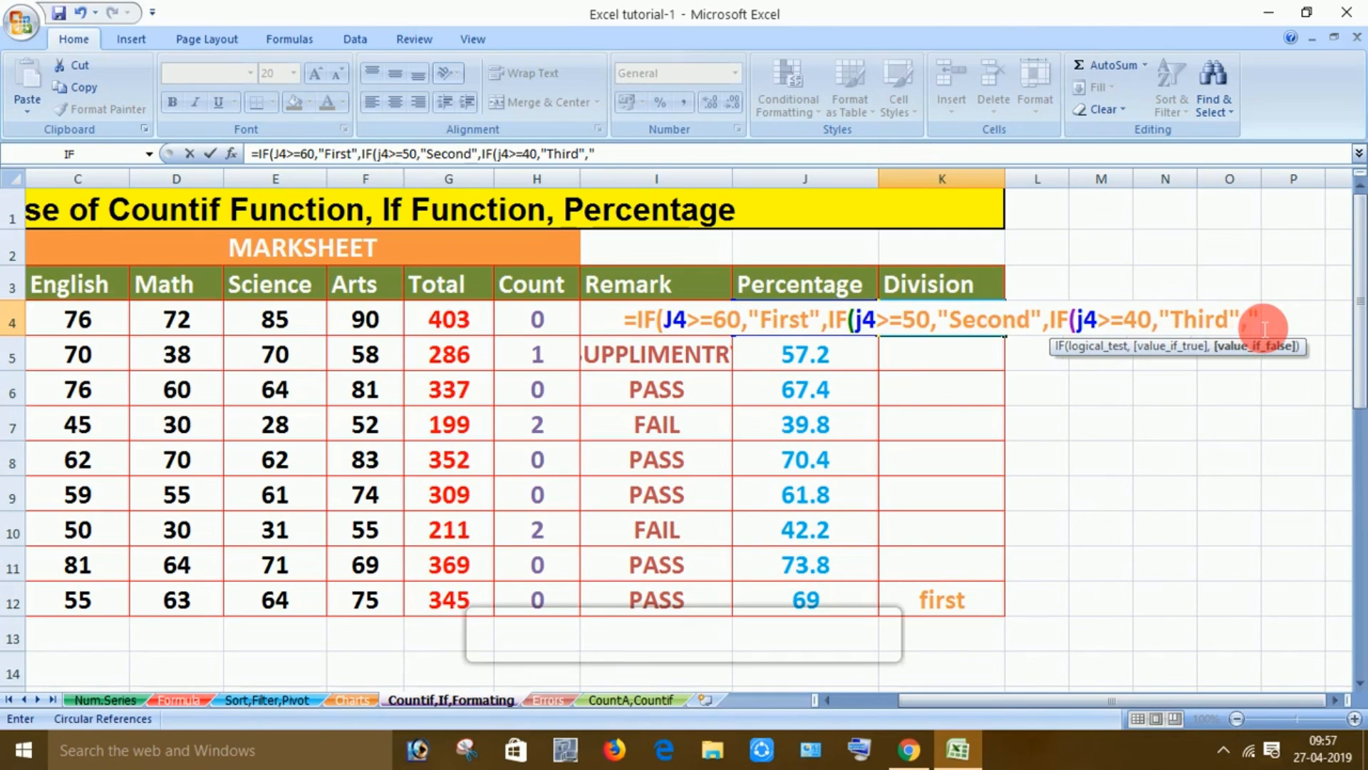
text(Fa)
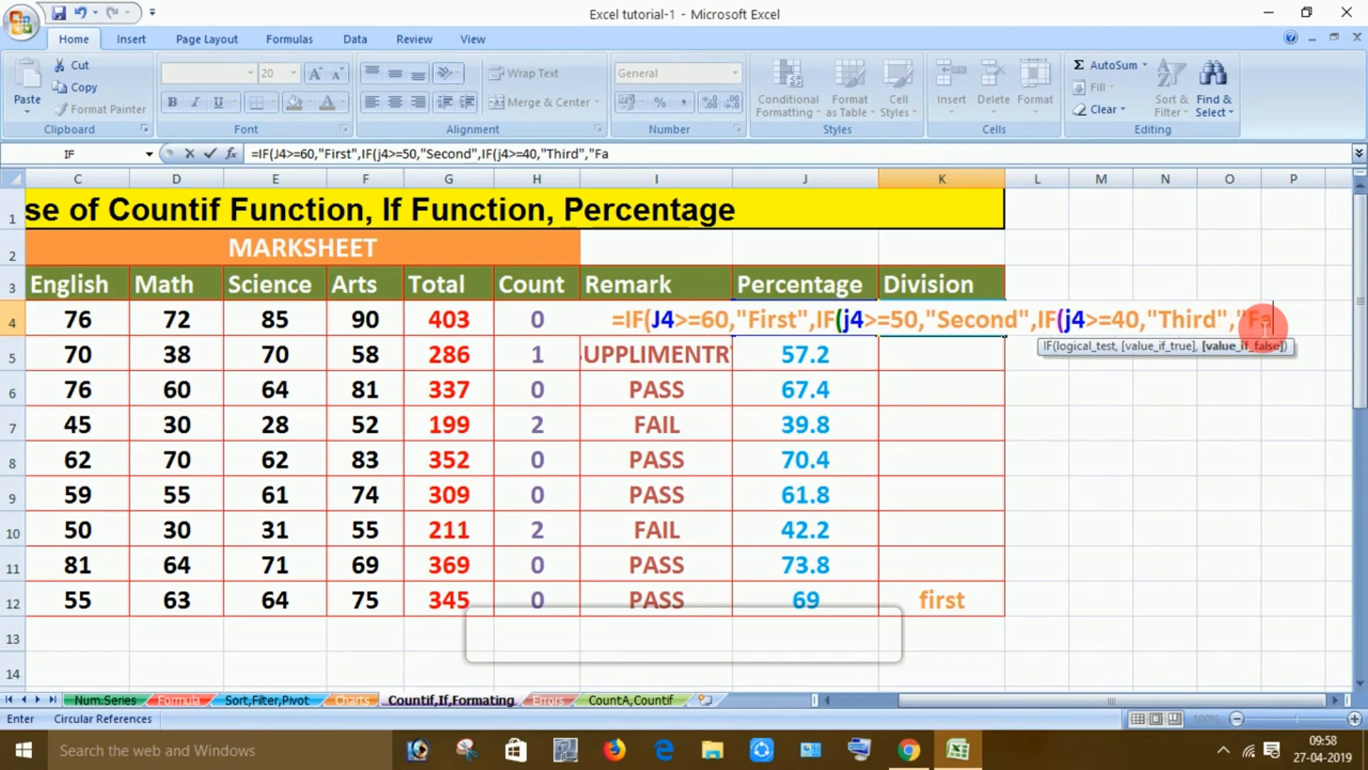
text(il")
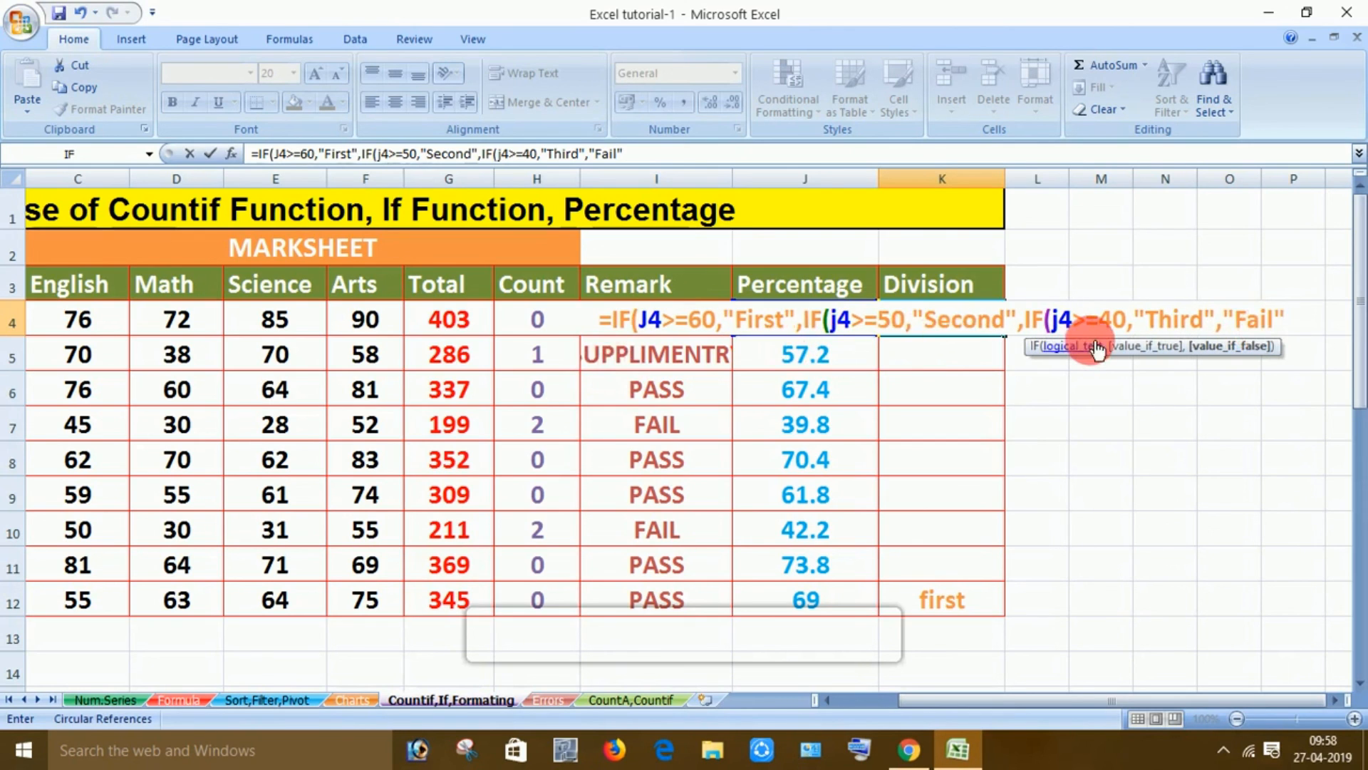
text())
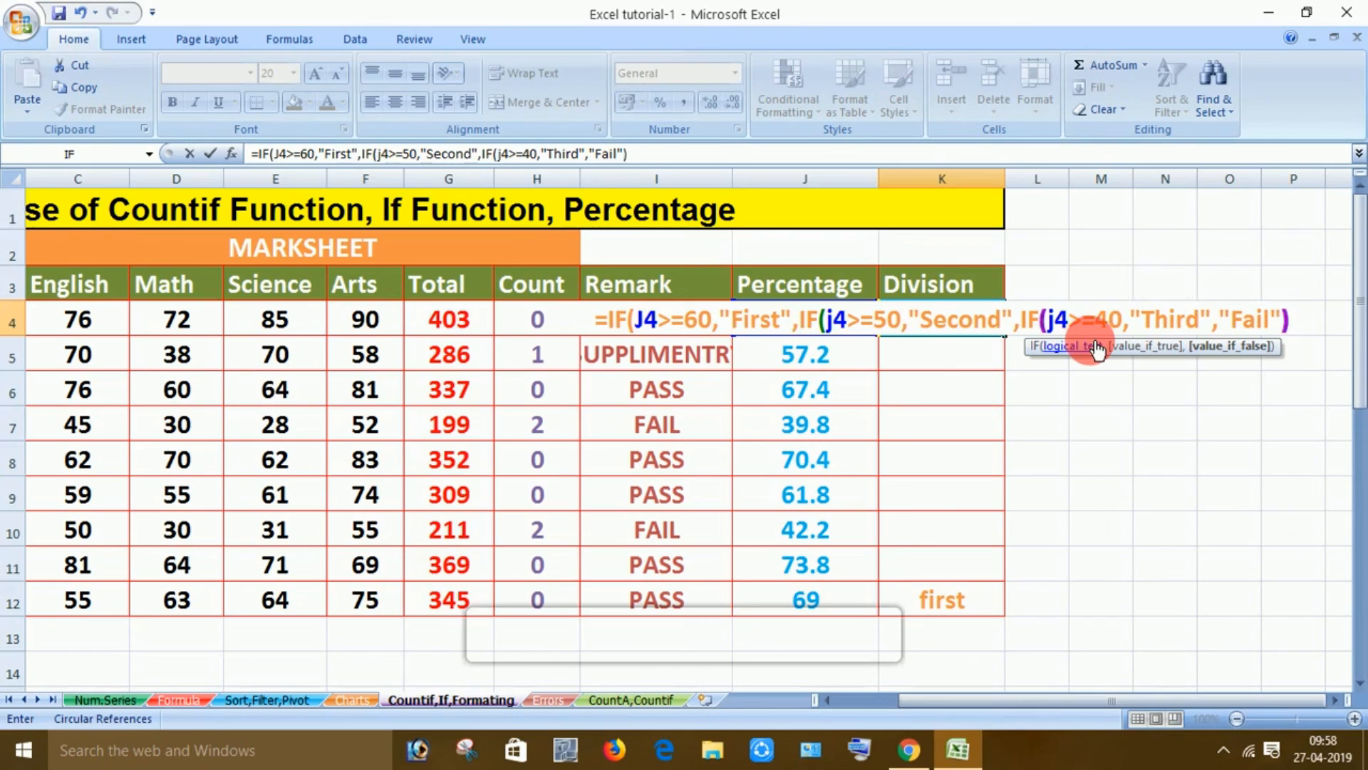
text()))
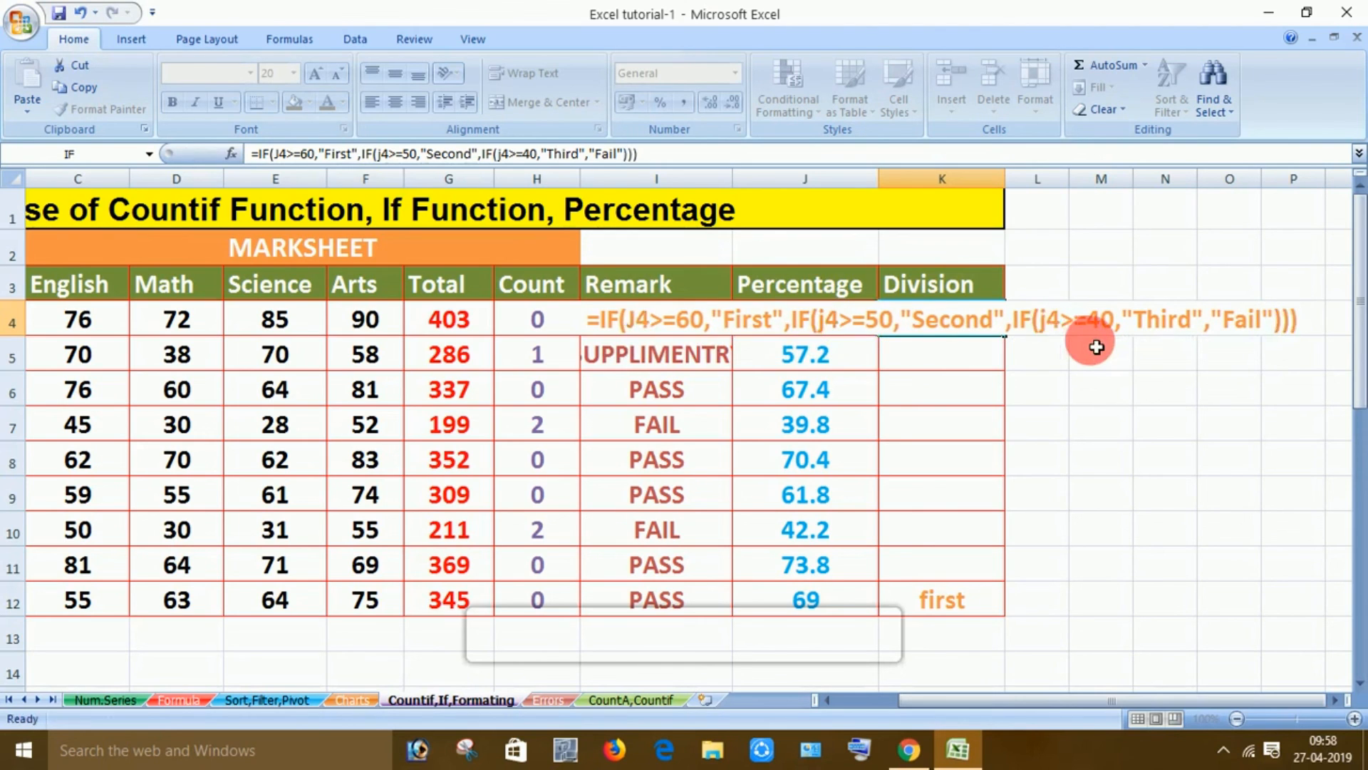
key(Return)
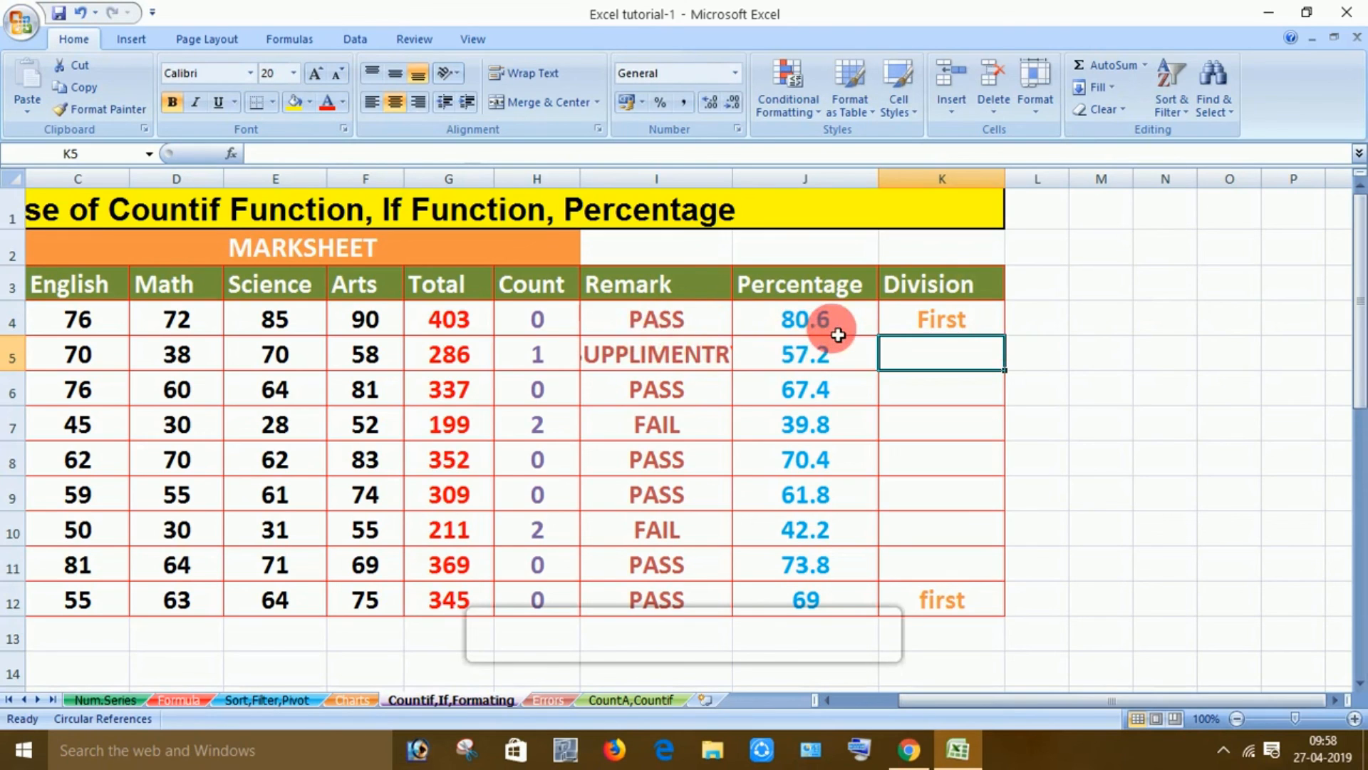
- Copy the Division formula from K4 down to K12
click(973, 319)
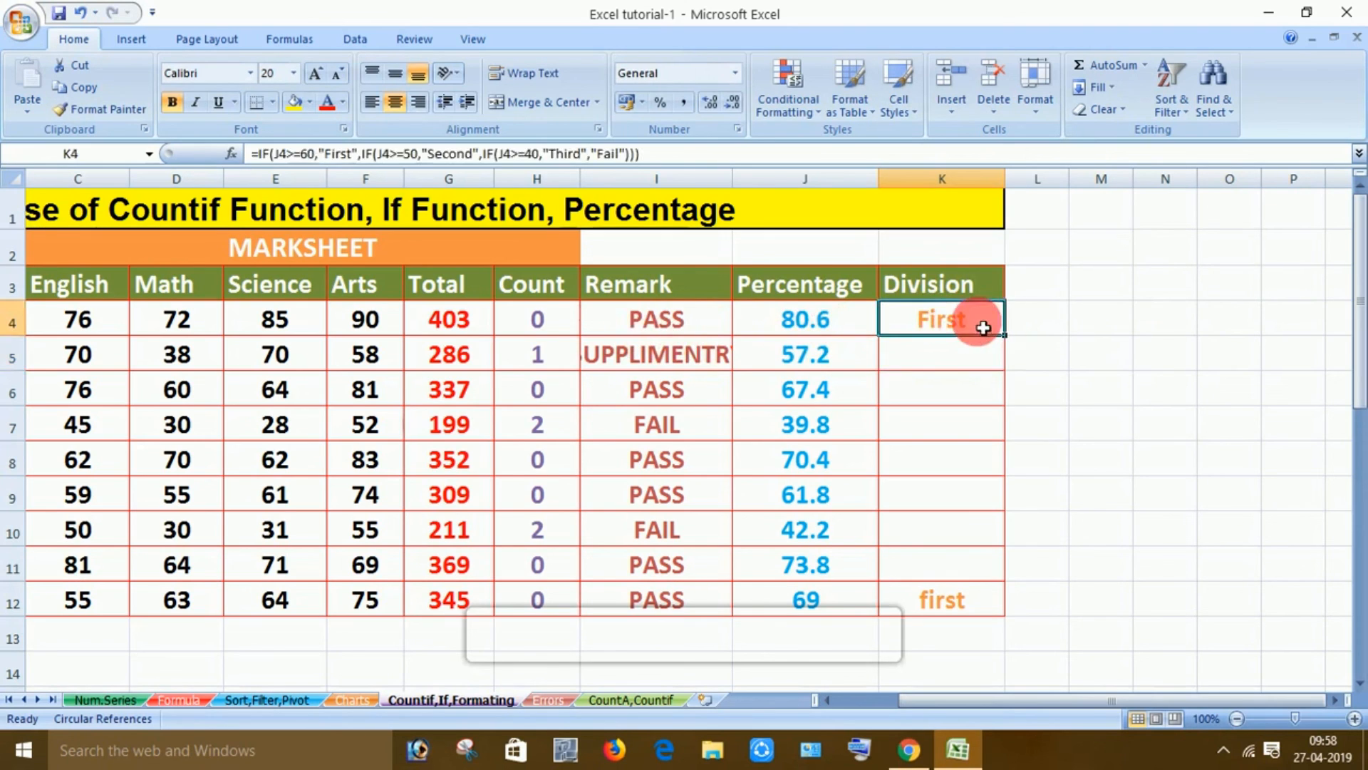
drag(1004, 335, 1004, 618)
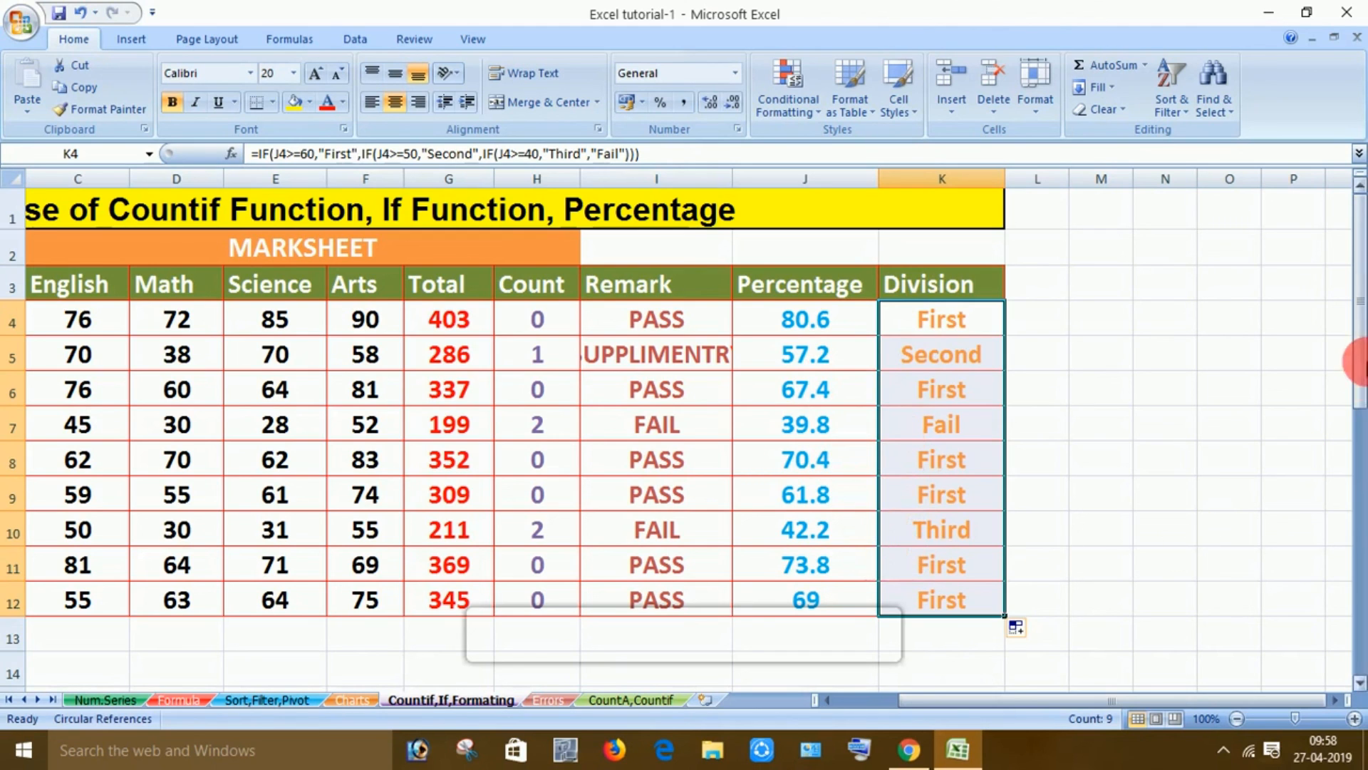
drag(1358, 361, 1361, 377)
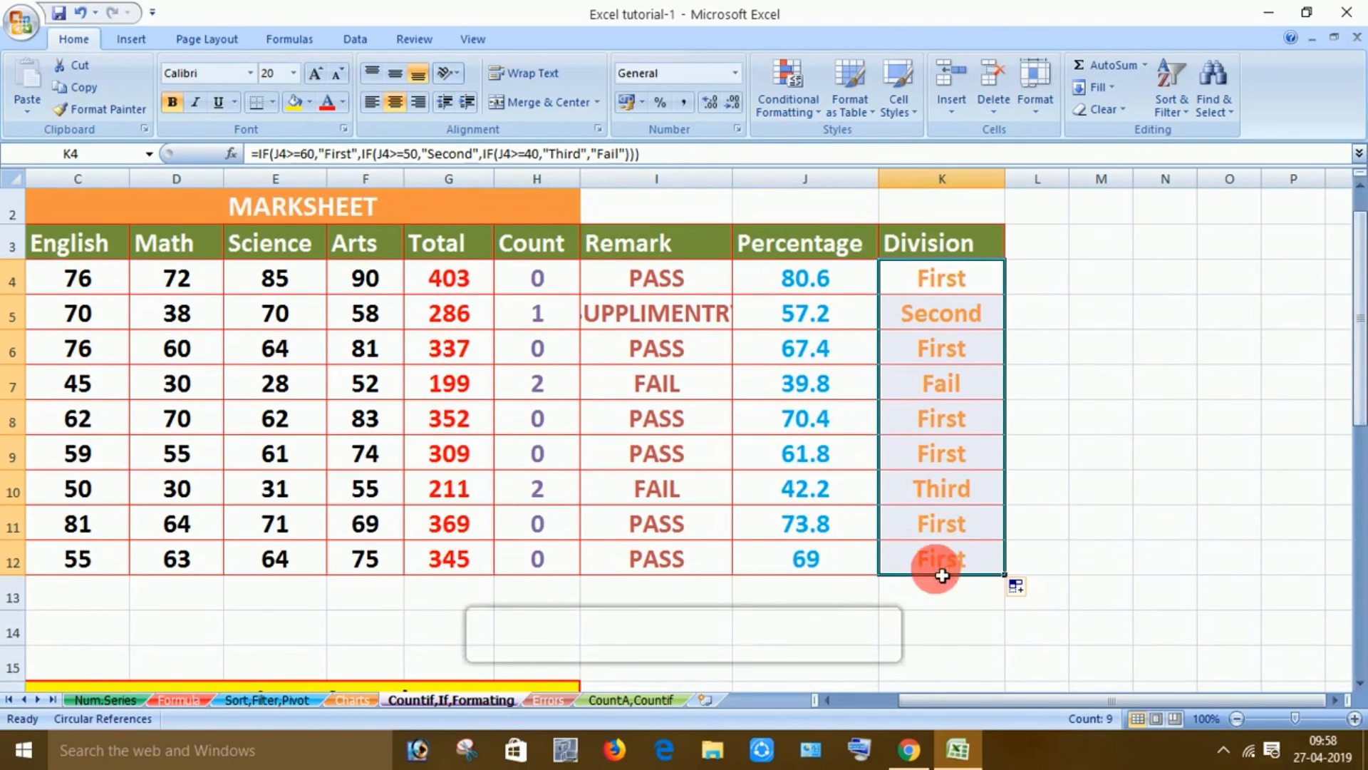
drag(911, 699, 843, 706)
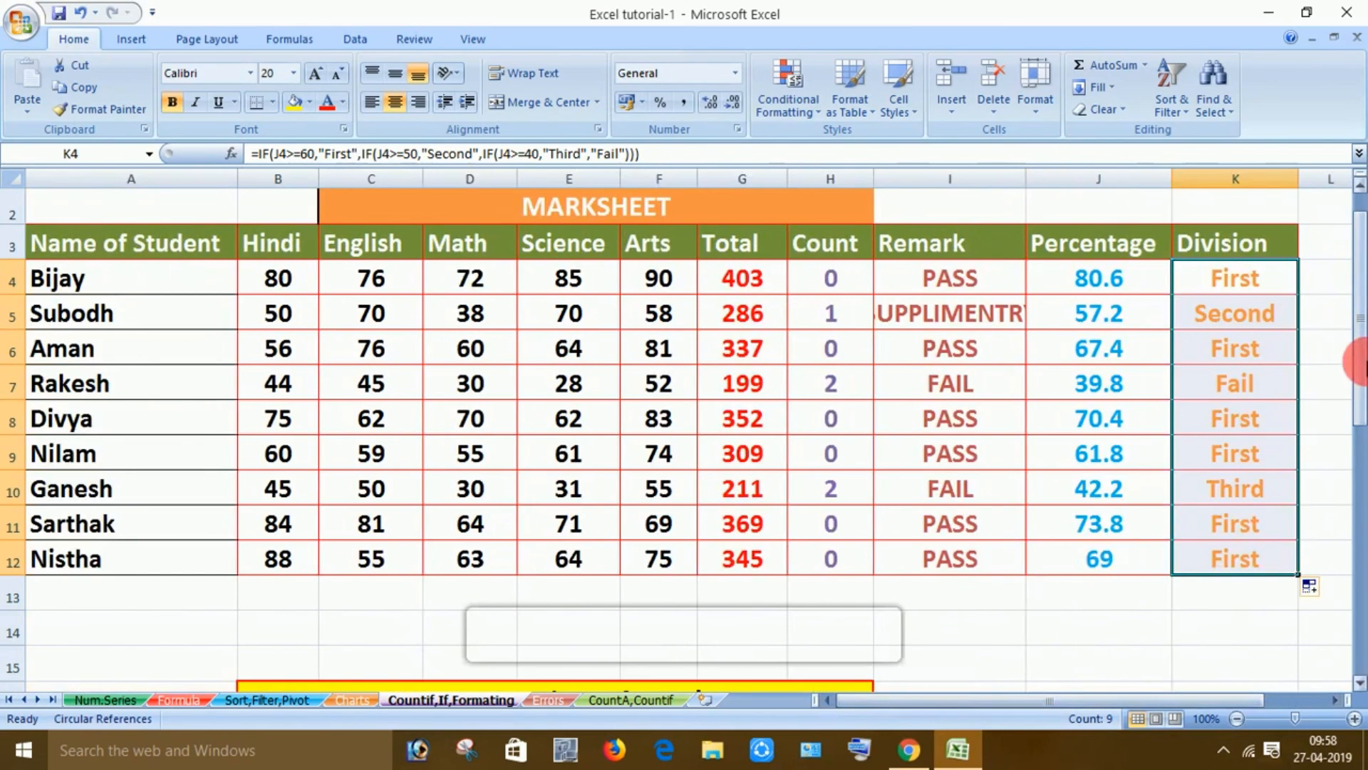
drag(1363, 377, 1358, 349)
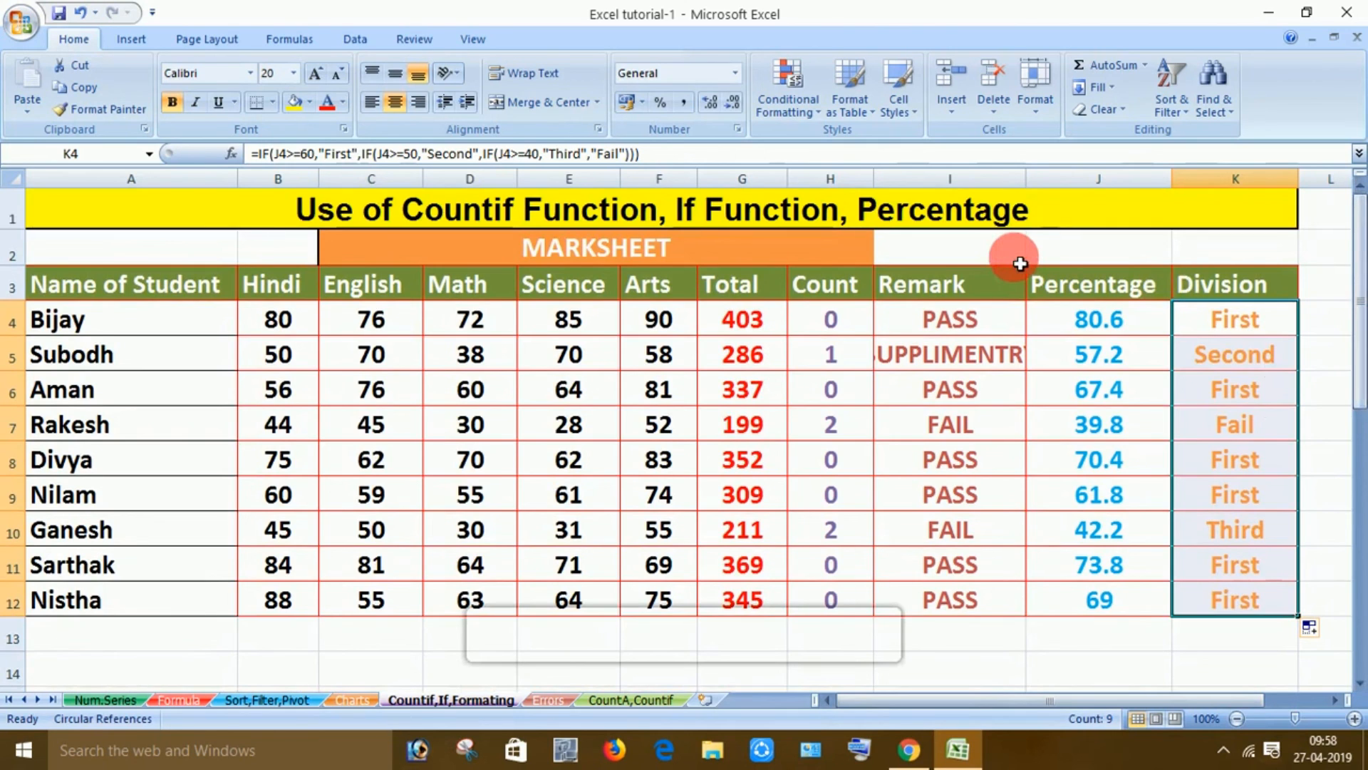